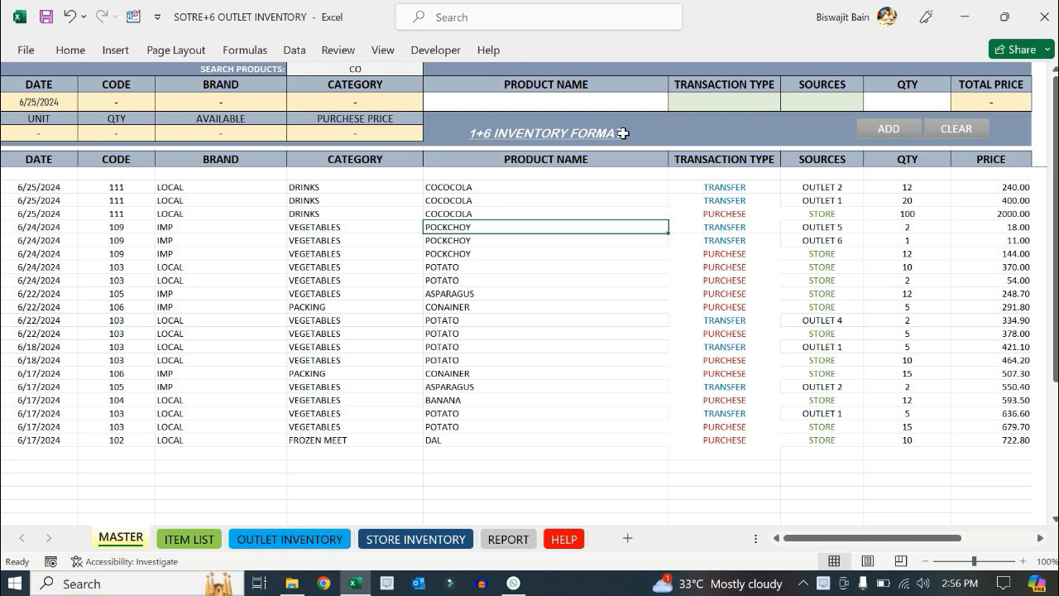
Examine the available choices for transaction type and sources in the MASTER sheet's entry row
left_click(752, 100)
left_click(786, 102)
left_click(836, 101)
left_click(871, 103)
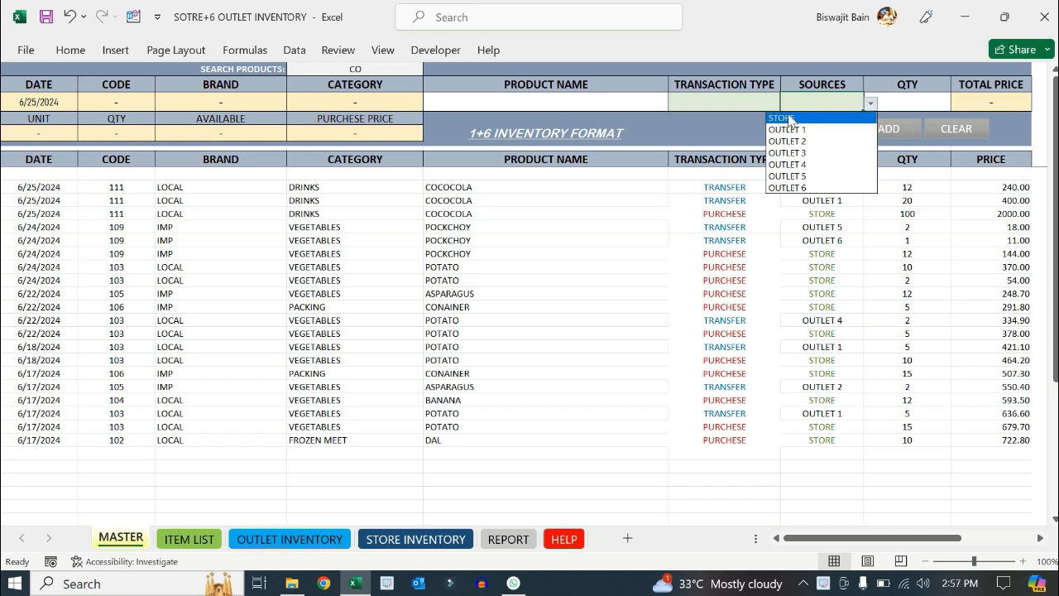
left_click(747, 96)
left_click(787, 102)
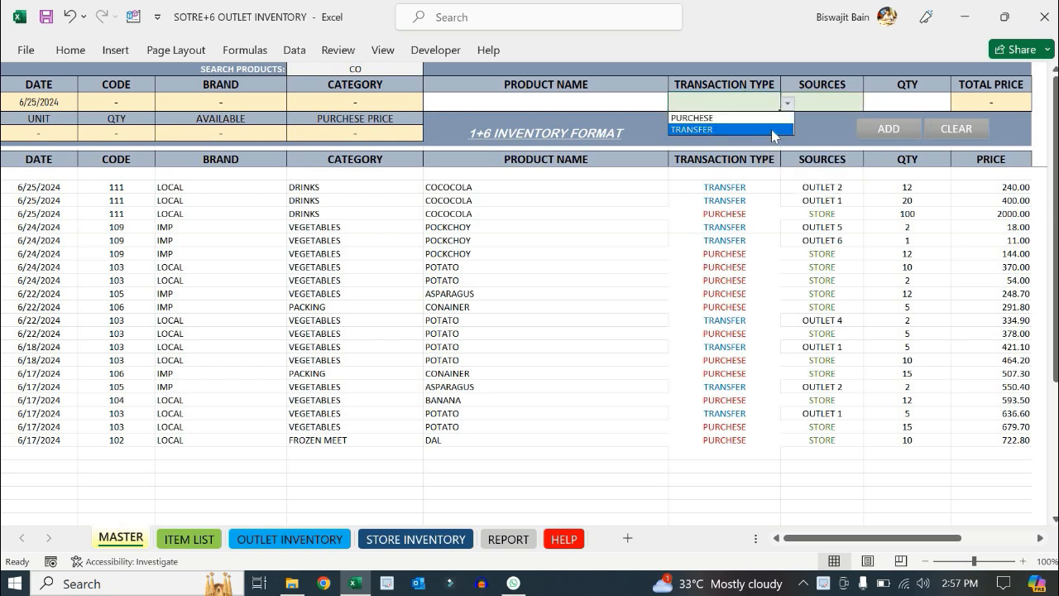
key("Escape")
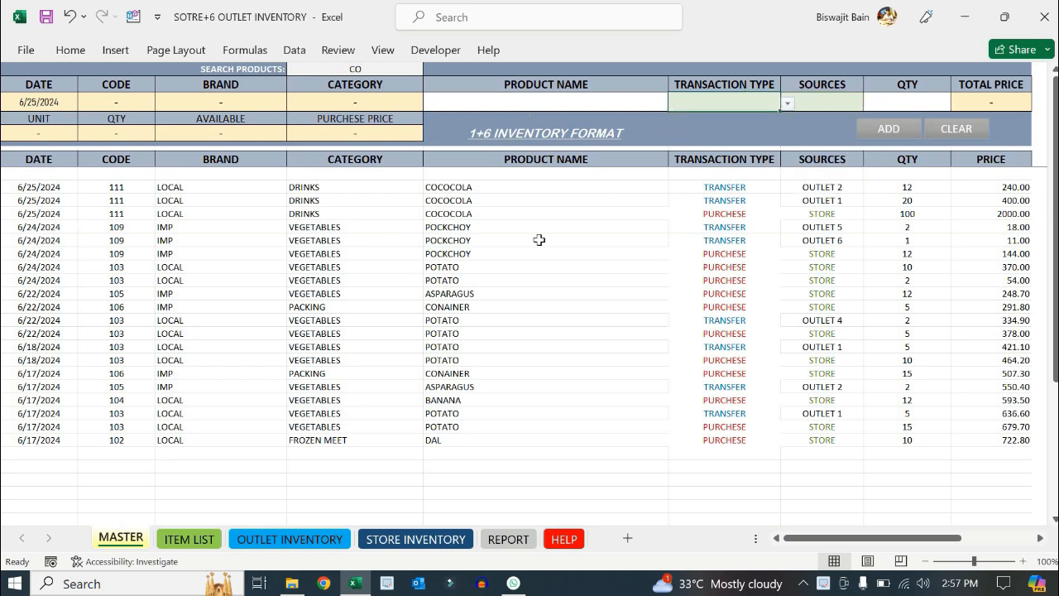
left_click(578, 234)
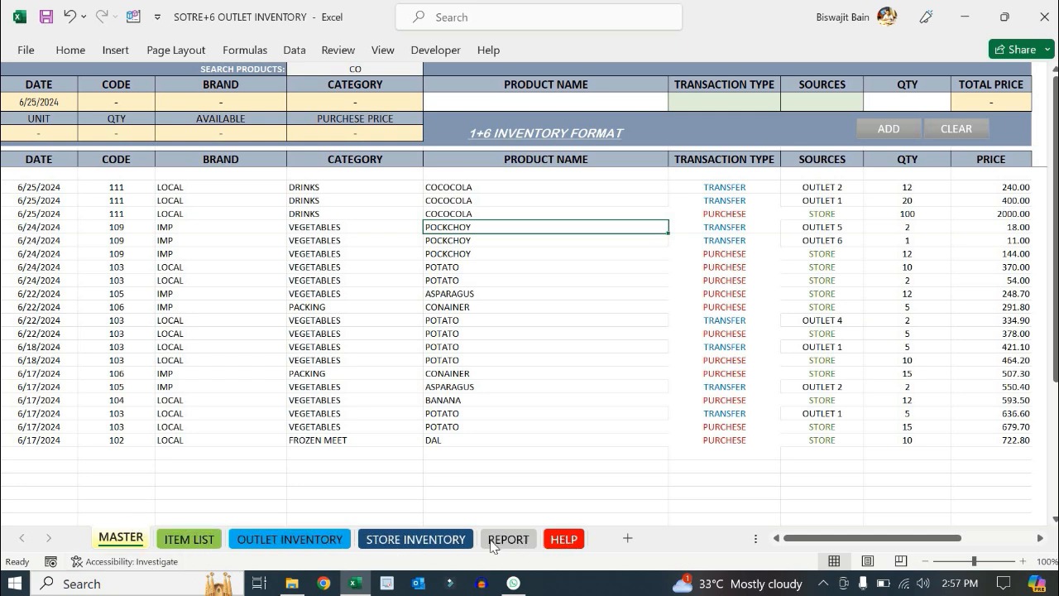
left_click(179, 506)
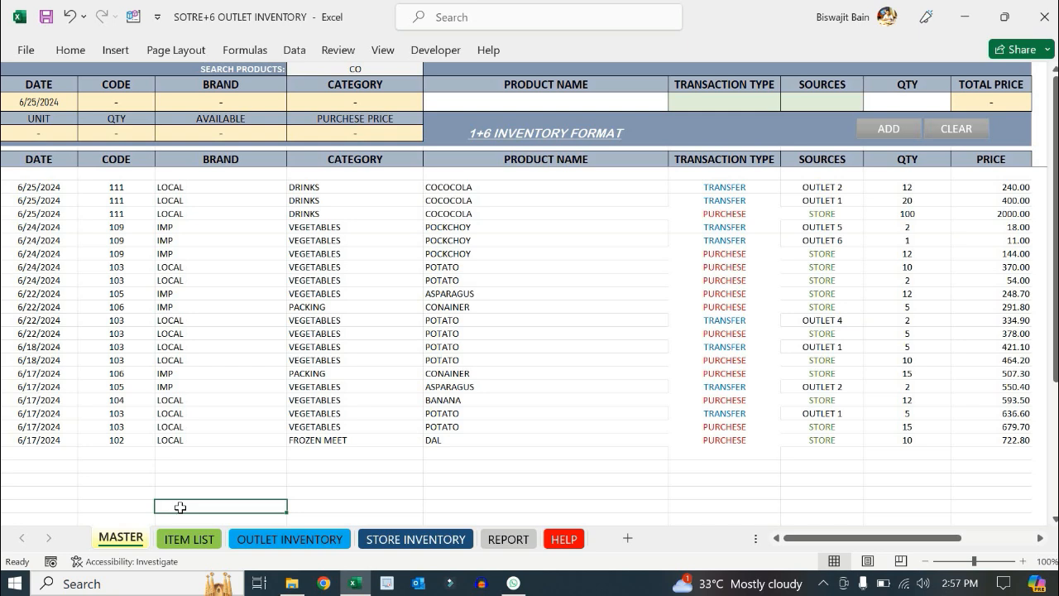
left_click(438, 465)
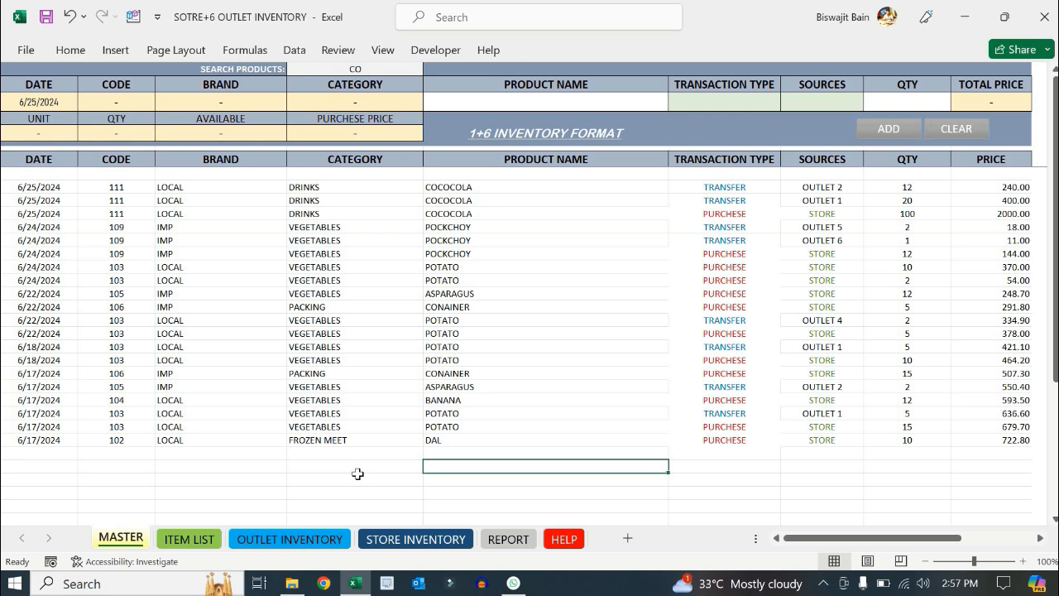
left_click_drag(49, 453, 973, 466)
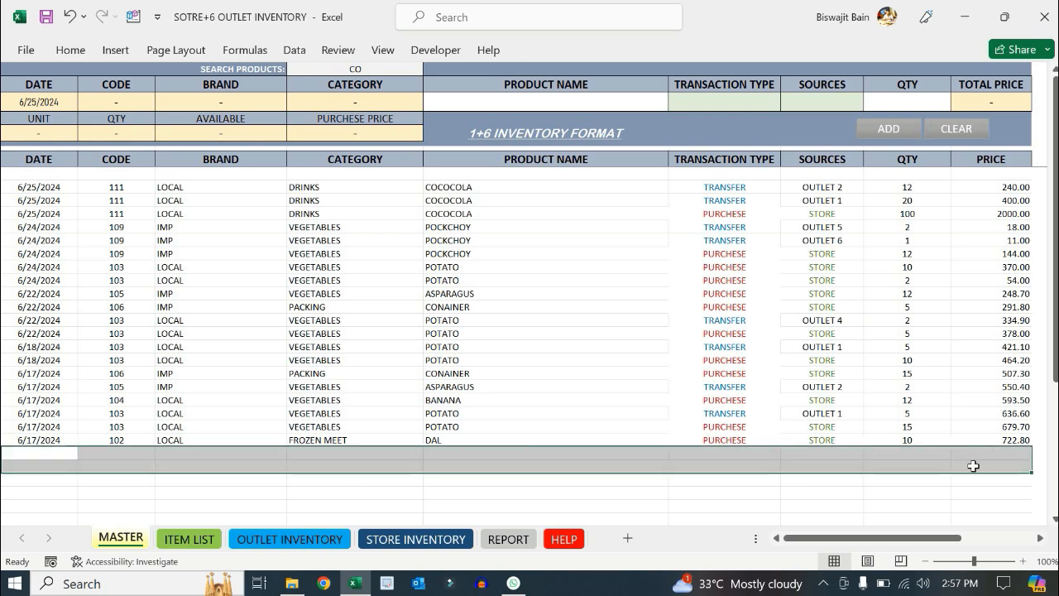
left_click(597, 439)
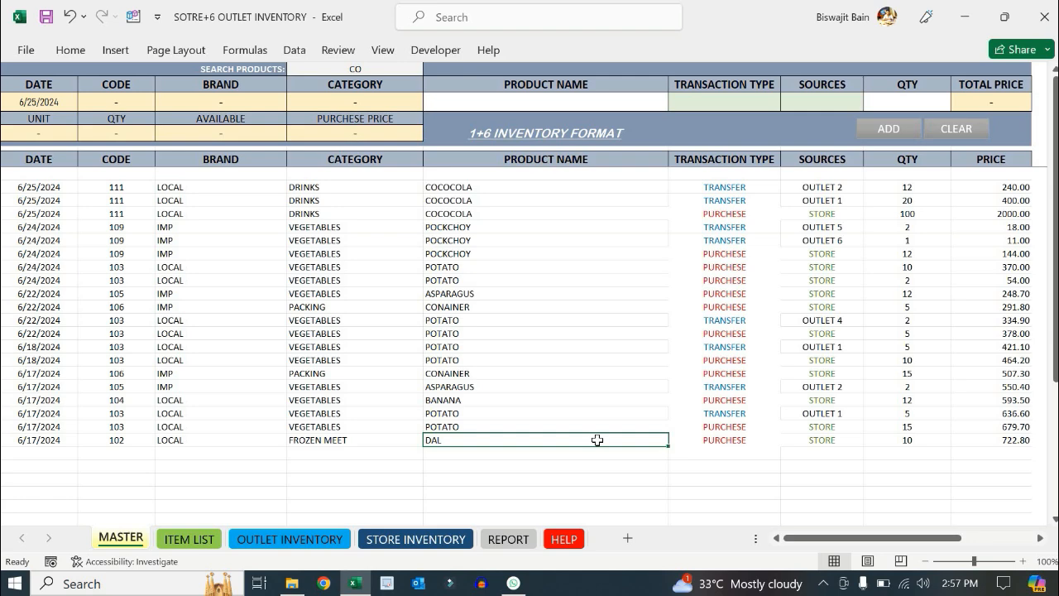
left_click(222, 507)
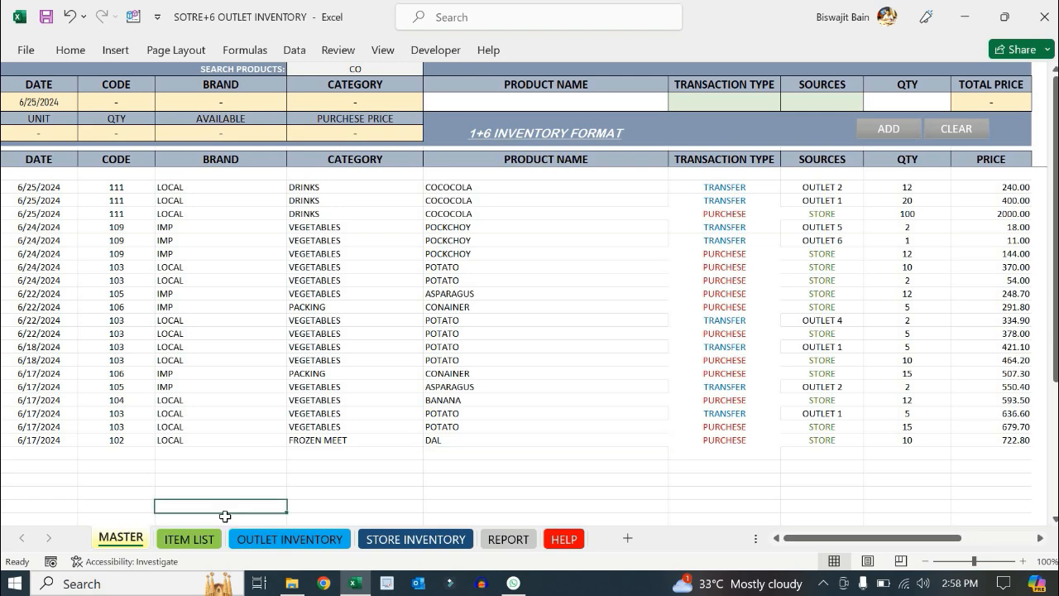
Open the ITEM LIST sheet and examine its item table and the new-item entry row
left_click(189, 540)
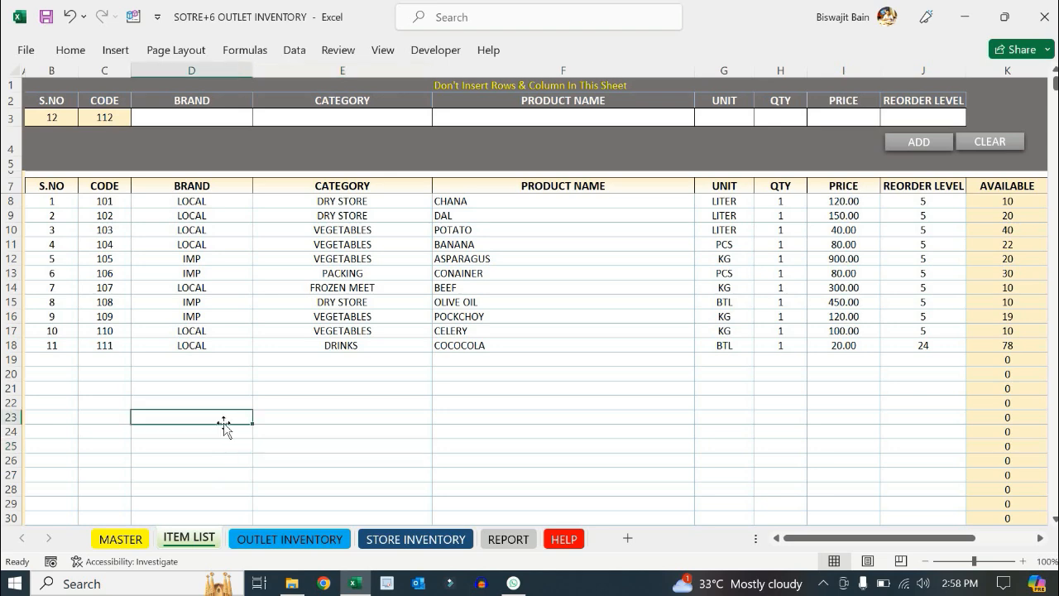
left_click_drag(43, 184, 973, 440)
left_click(478, 378)
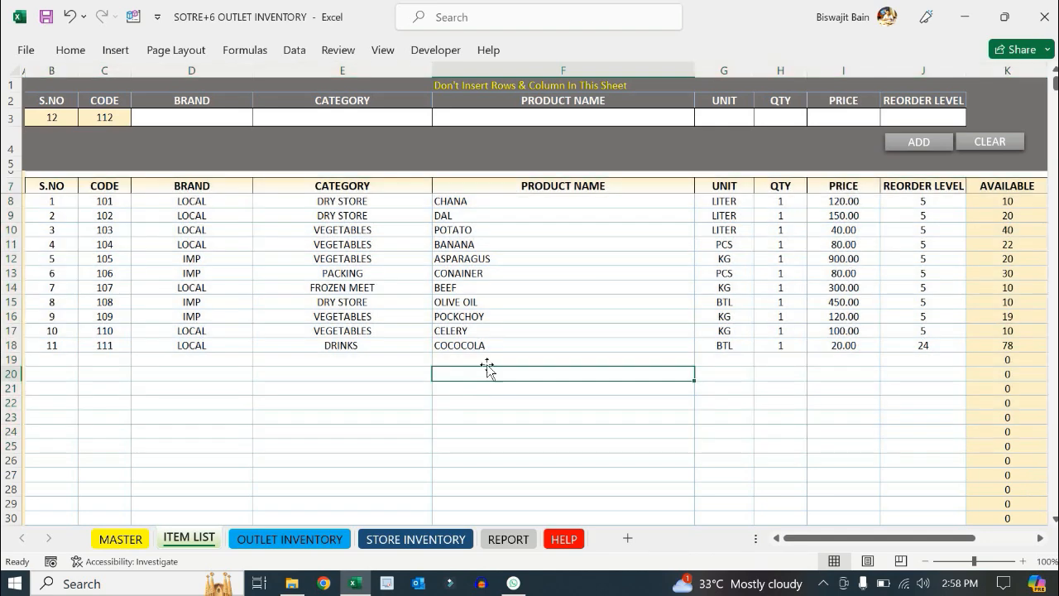
left_click(159, 137)
left_click_drag(52, 111, 899, 112)
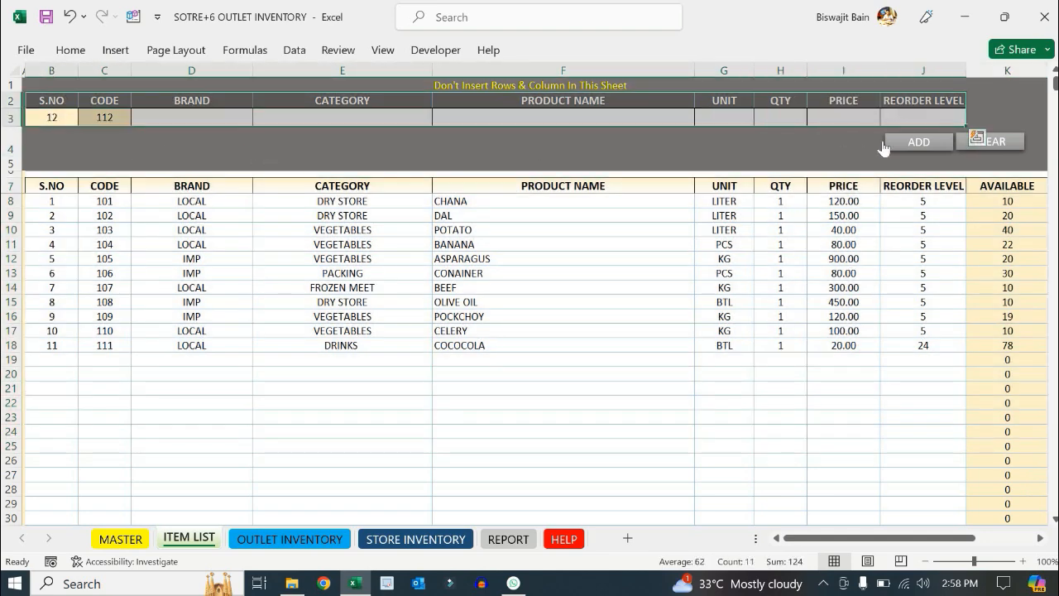
left_click(842, 136)
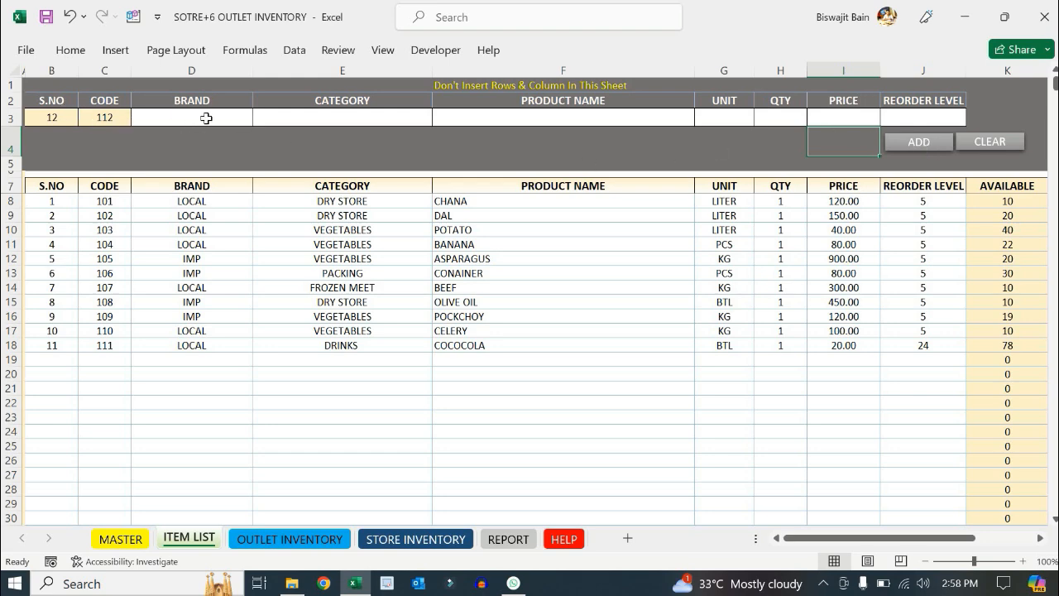
Compare the product codes in the item list with the start product code on the HELP sheet
left_click(49, 116)
left_click(113, 113)
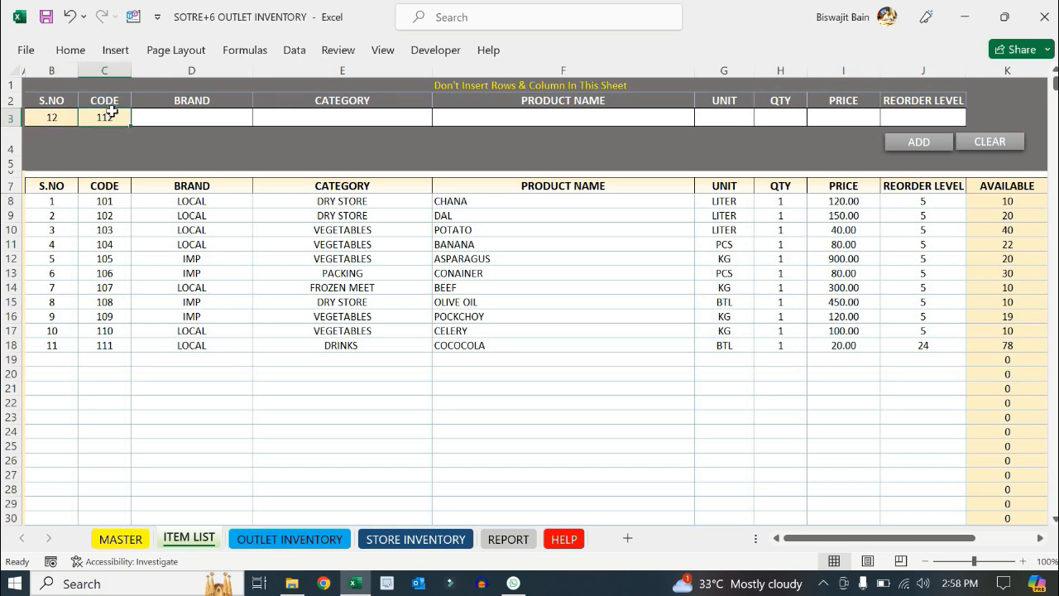
left_click(112, 199)
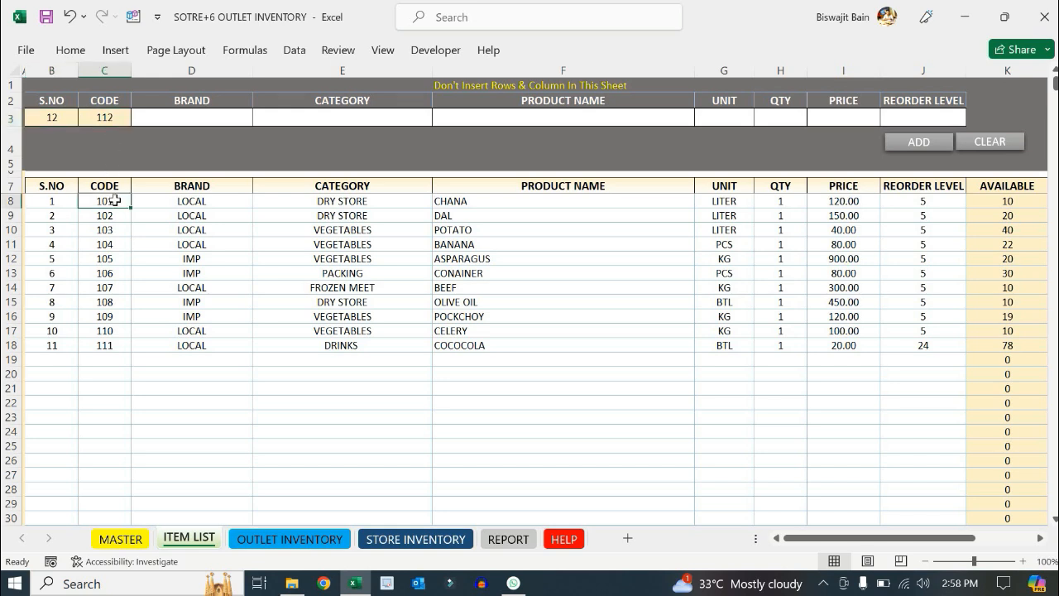
left_click(568, 541)
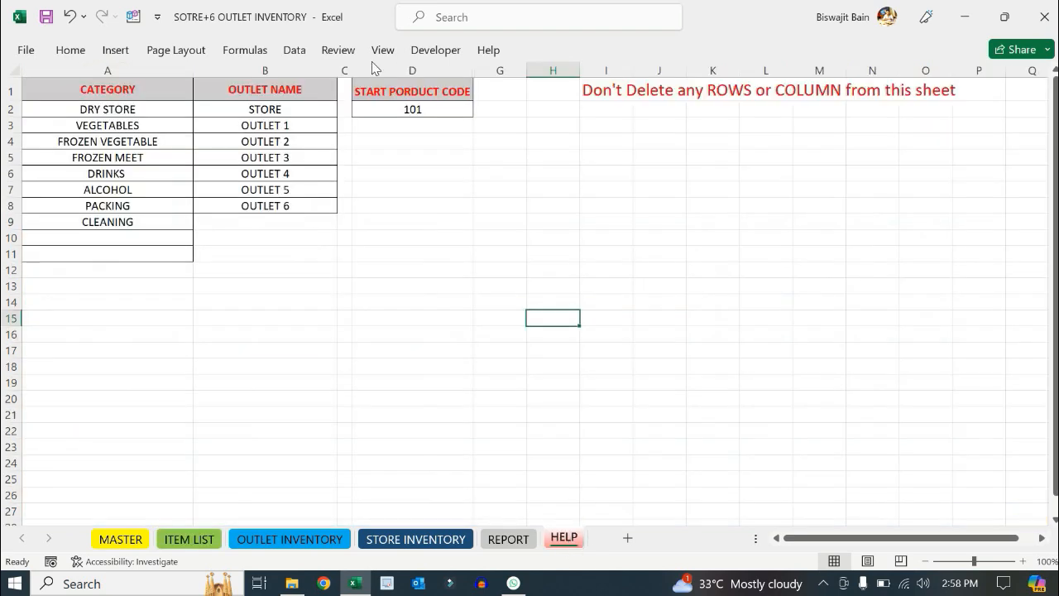
left_click(441, 110)
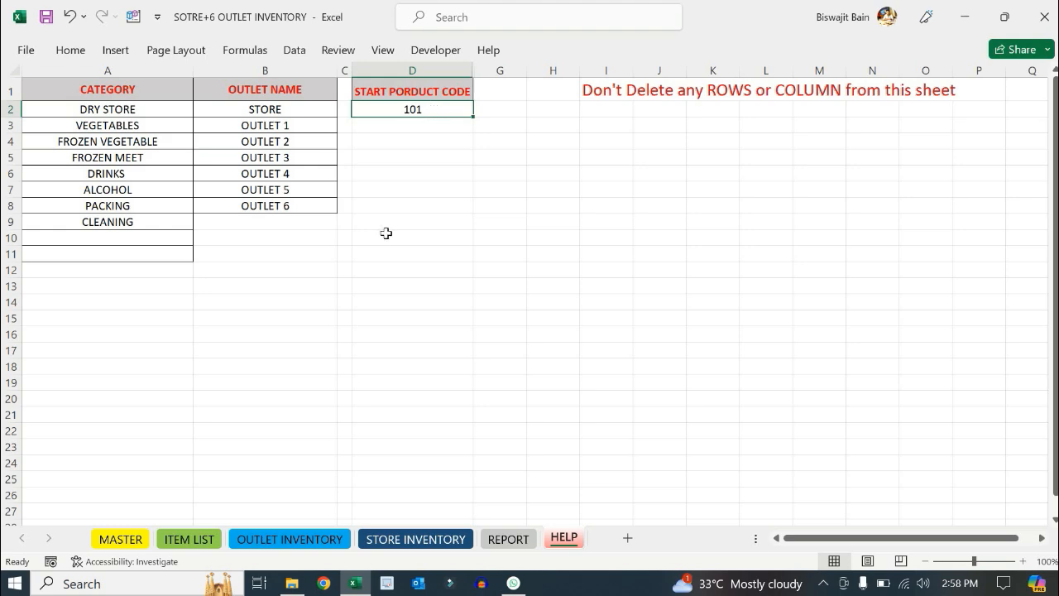
left_click(121, 540)
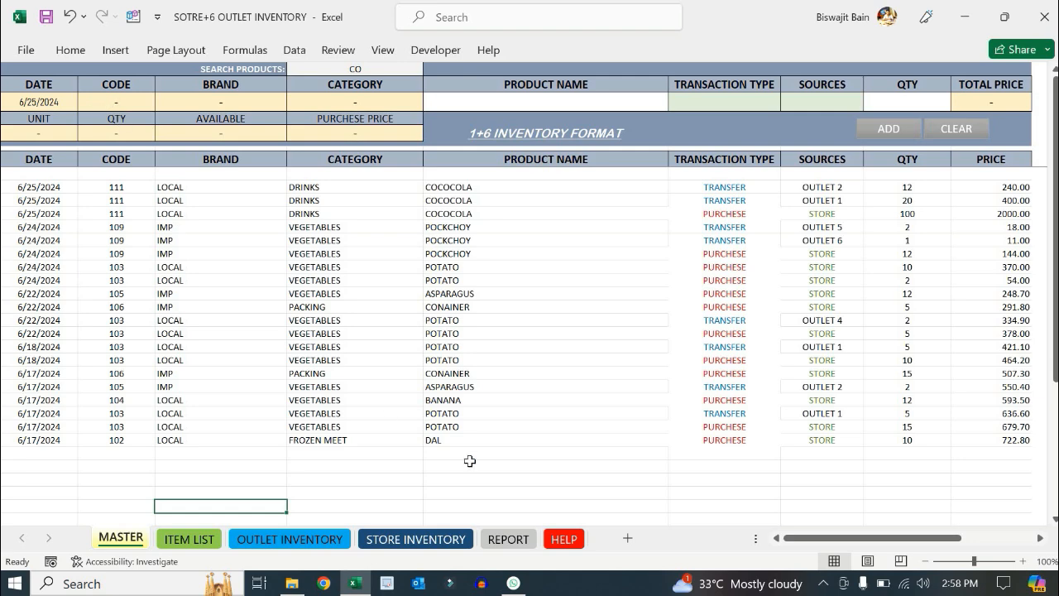
left_click(564, 539)
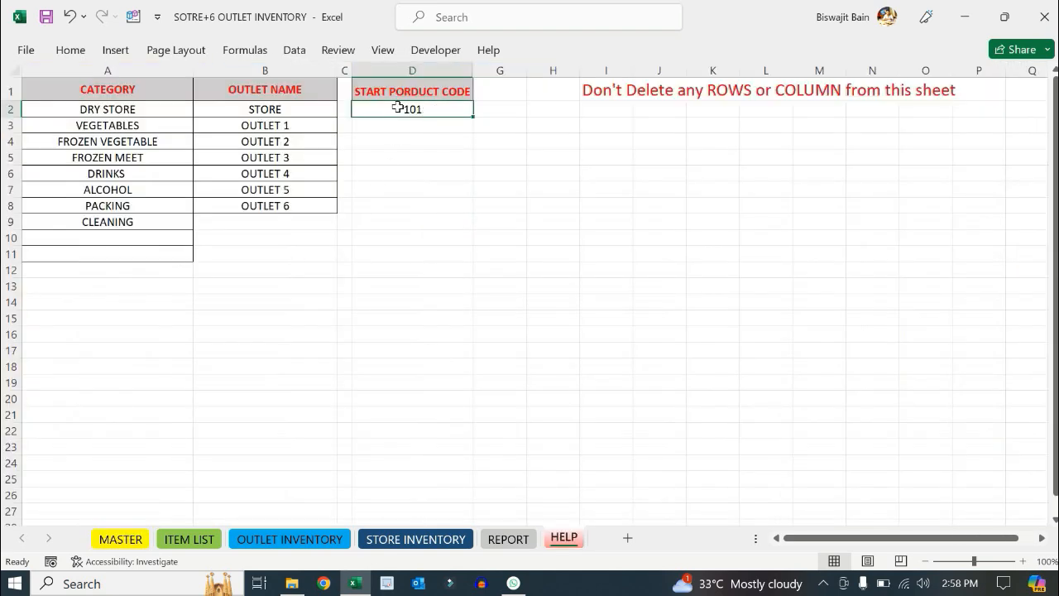
left_click(121, 538)
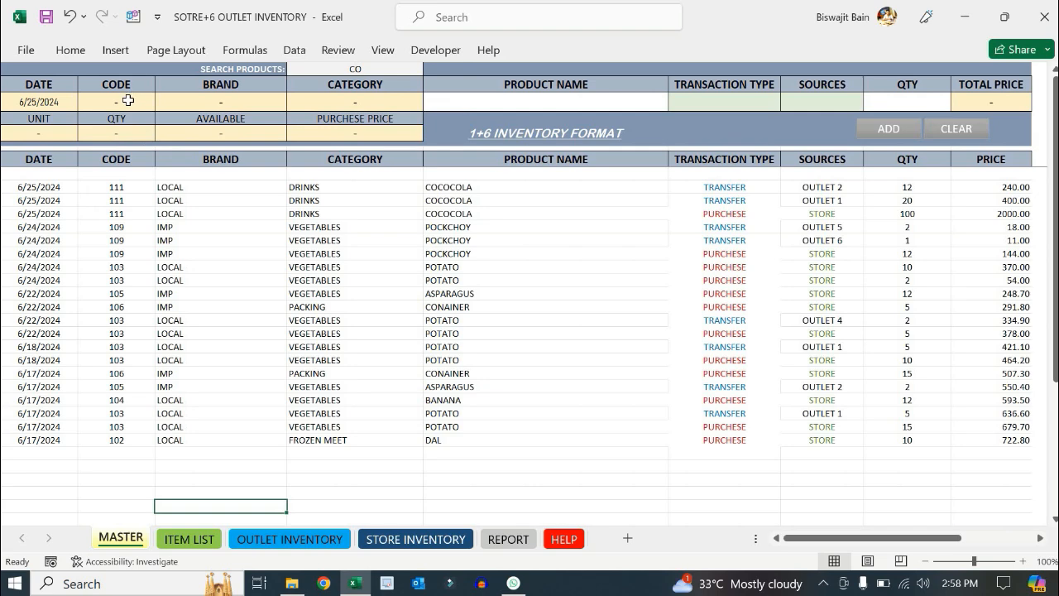
Compare the category choices in the ITEM LIST entry row with the category list on the HELP sheet
key("ctrl+Page_Down")
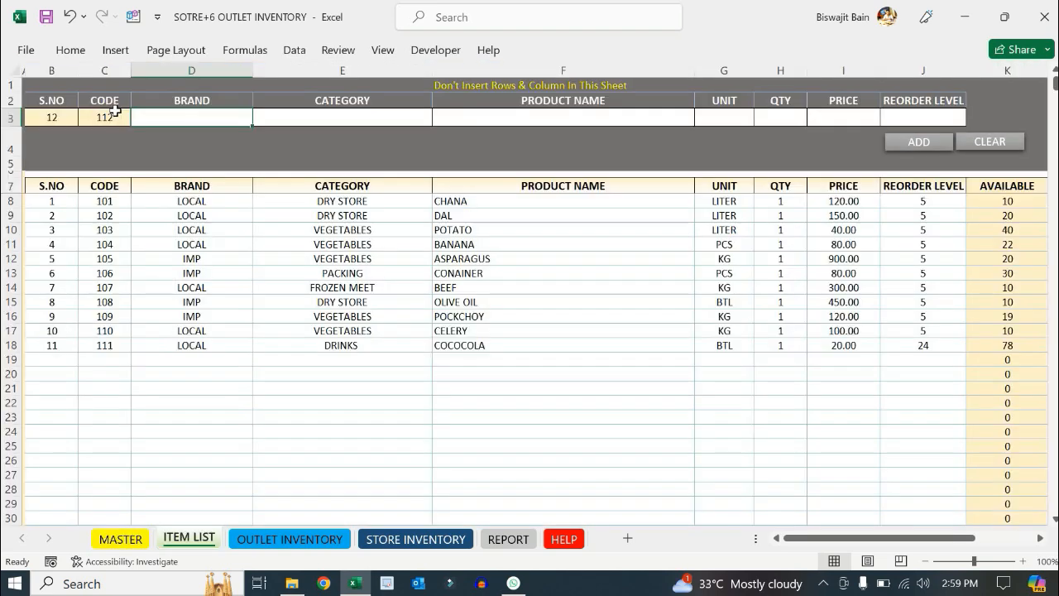
left_click(361, 119)
left_click(440, 119)
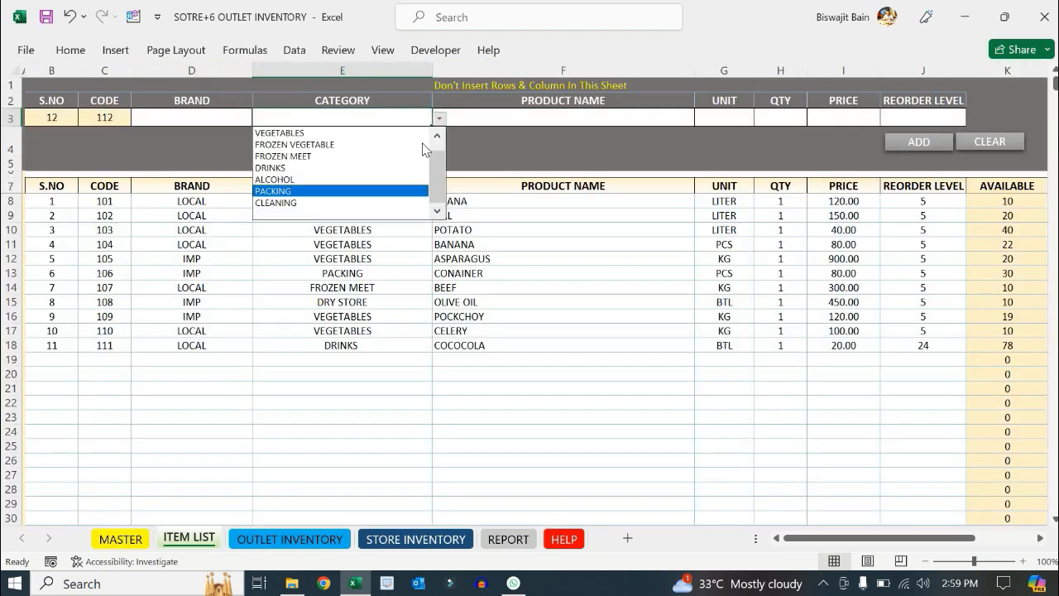
left_click(563, 536)
left_click(562, 539)
left_click_drag(123, 109, 152, 349)
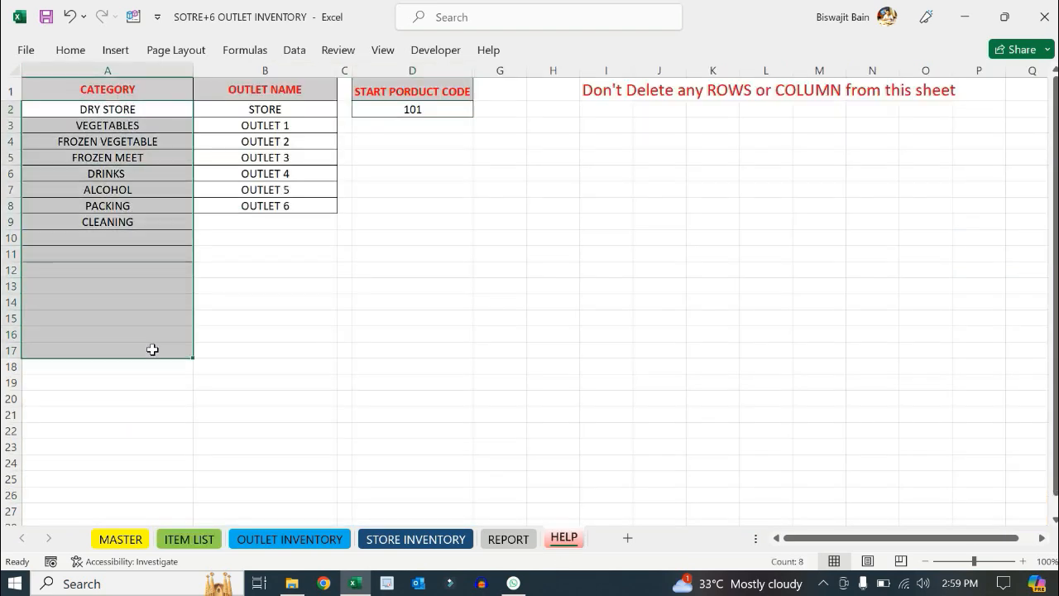
left_click(307, 339)
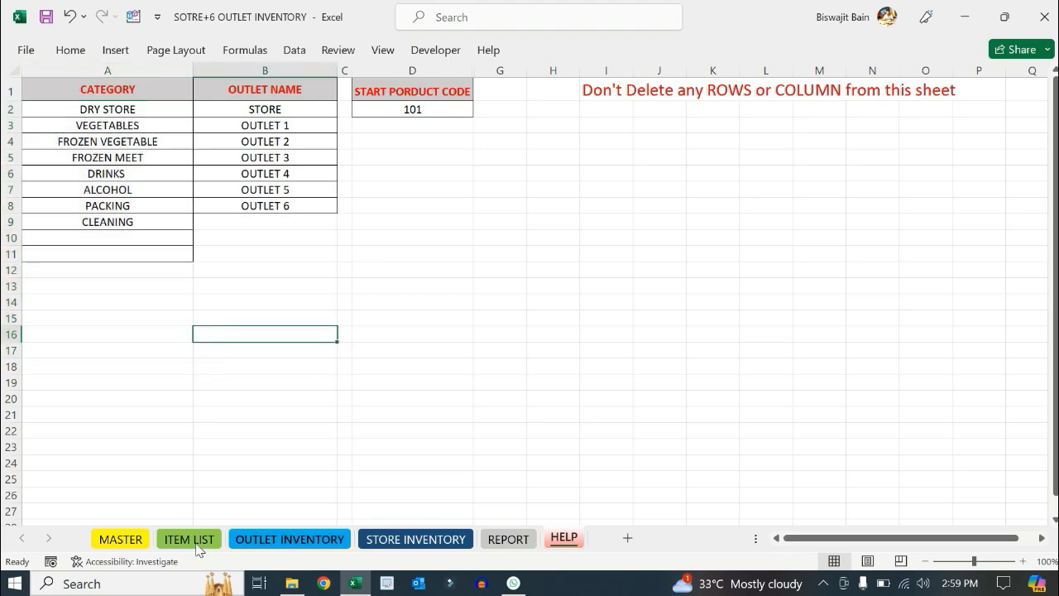
left_click(188, 539)
left_click(439, 118)
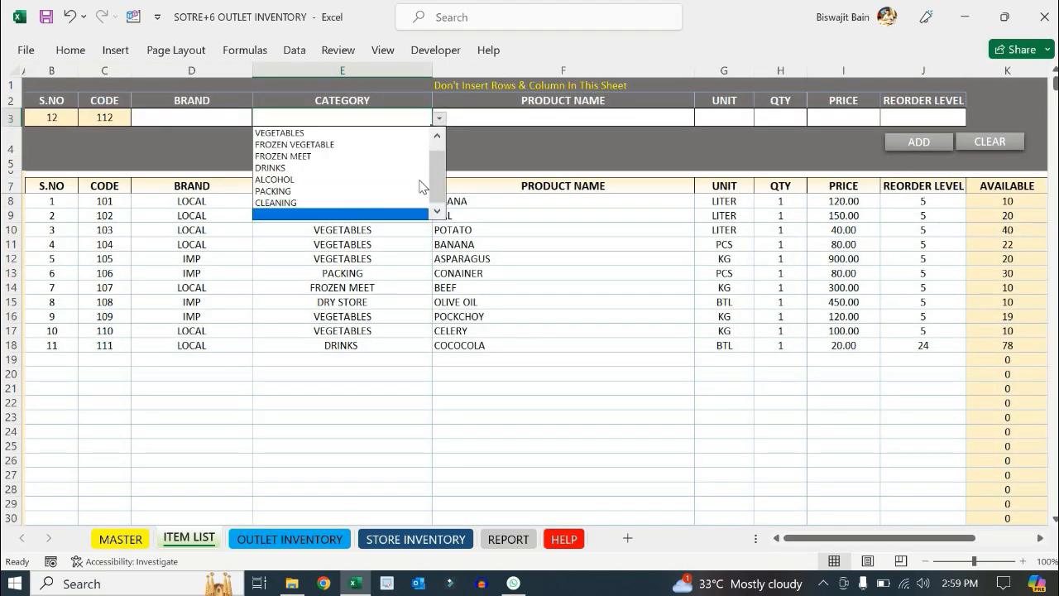
Go through the product name, unit, quantity, price and reorder level fields of the new-item entry row
left_click(592, 125)
left_click(679, 115)
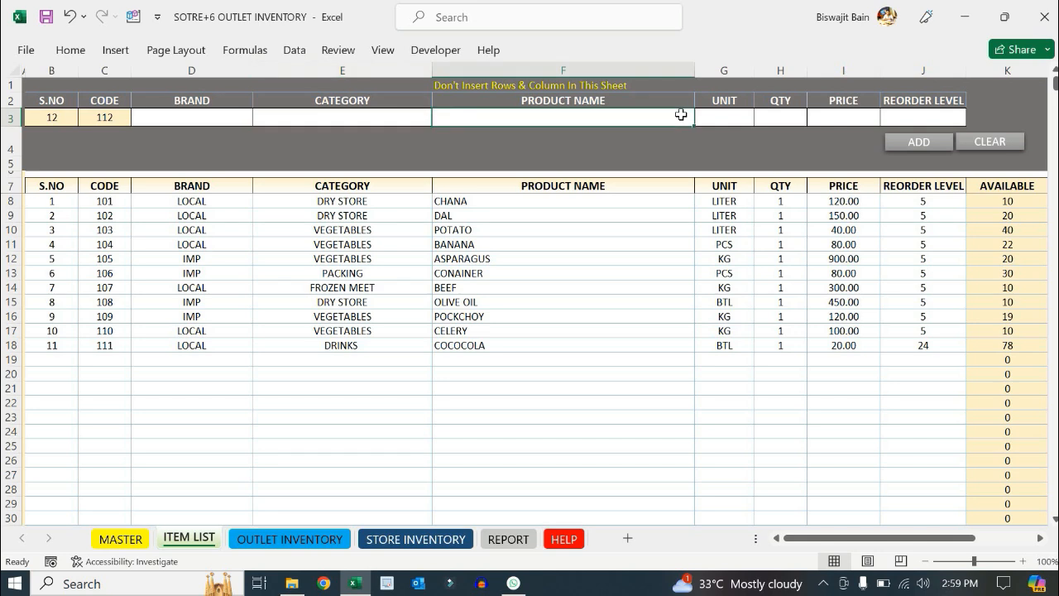
left_click(721, 122)
left_click(781, 121)
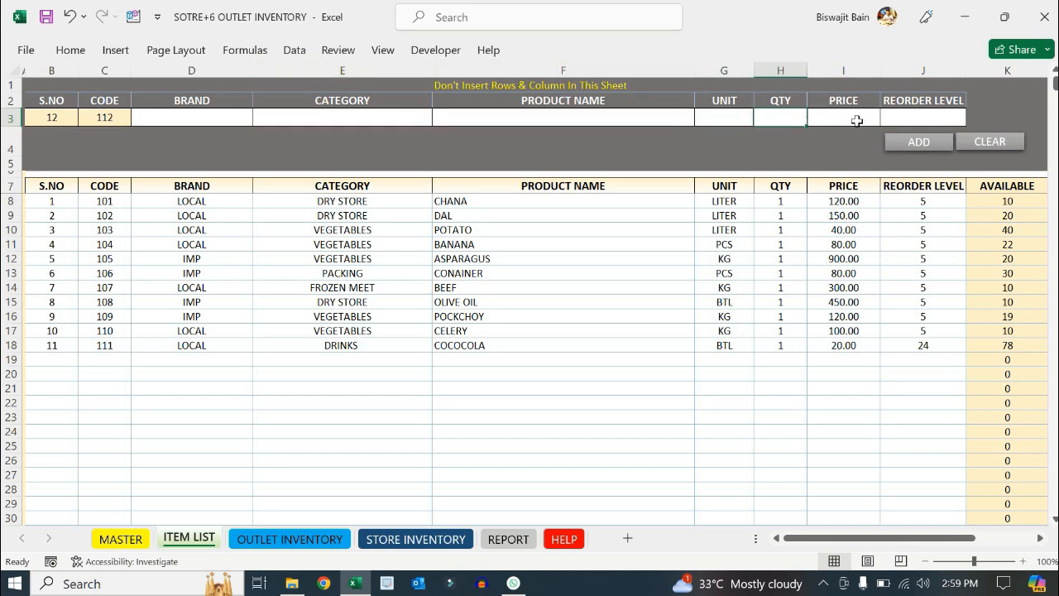
left_click(856, 122)
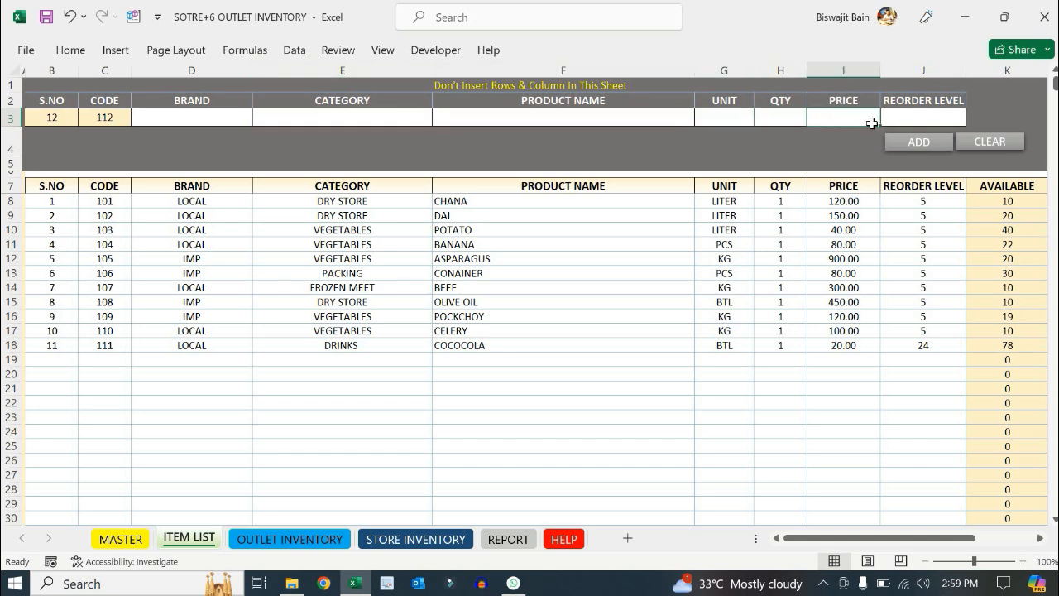
left_click(934, 118)
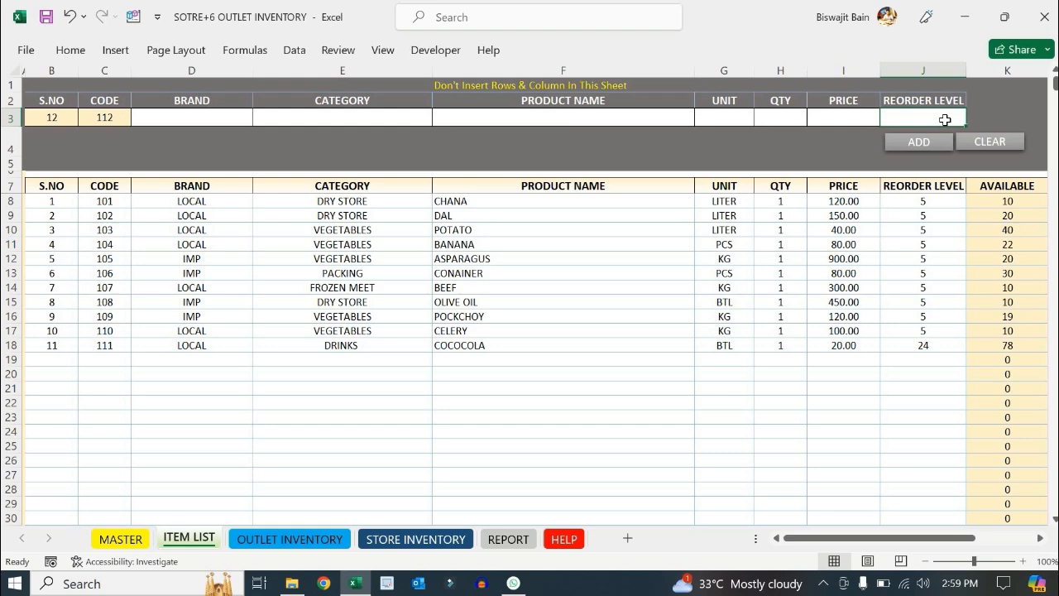
scroll(571, 291, "down", 2)
scroll(571, 291, "up", 2)
Enter LOCAL as the brand in the new-item entry row of the ITEM LIST sheet
key("Tab")
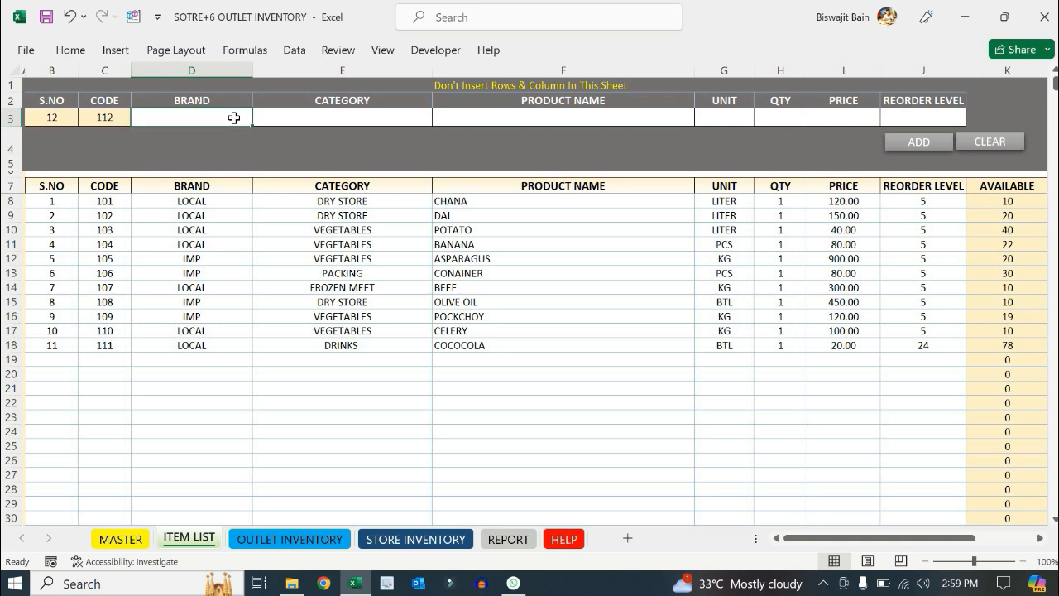
type("LOCAL")
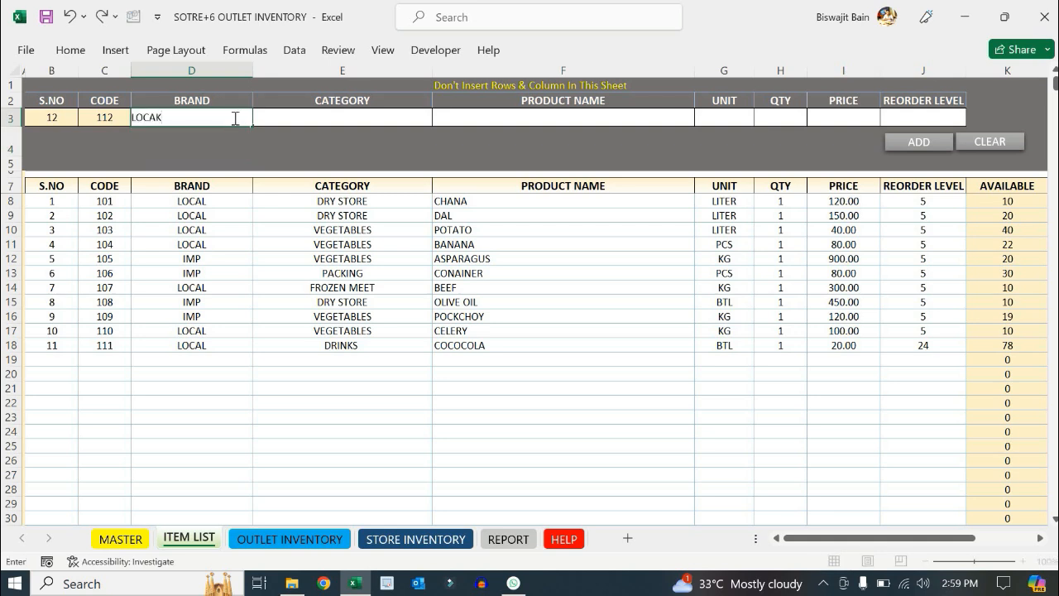
left_click(212, 153)
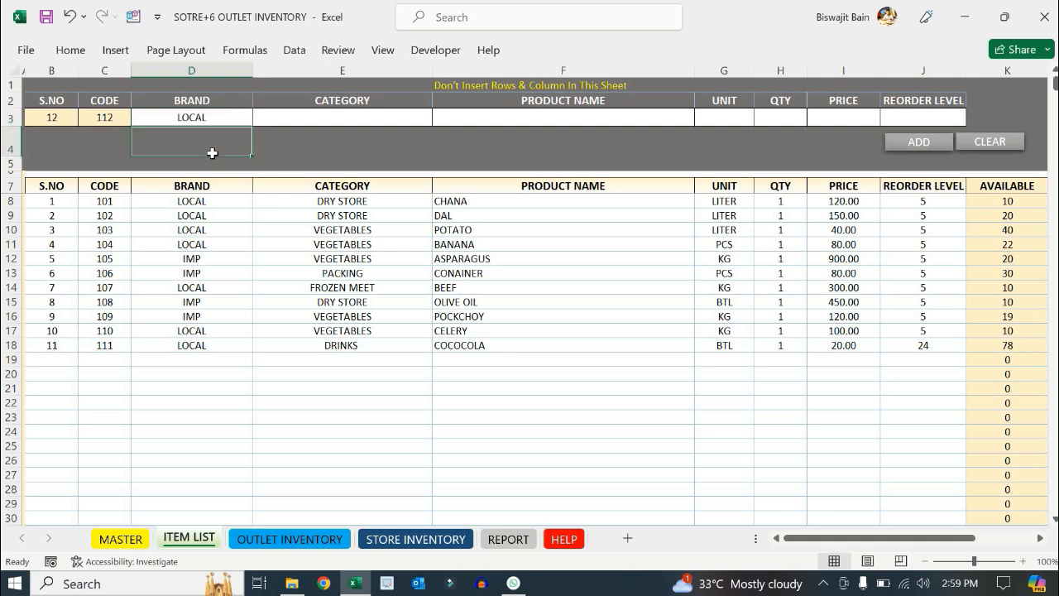
Check the brands of existing items such as POTATO and COCOCOLA in the item table
left_click(465, 215)
left_click(471, 229)
left_click(220, 234)
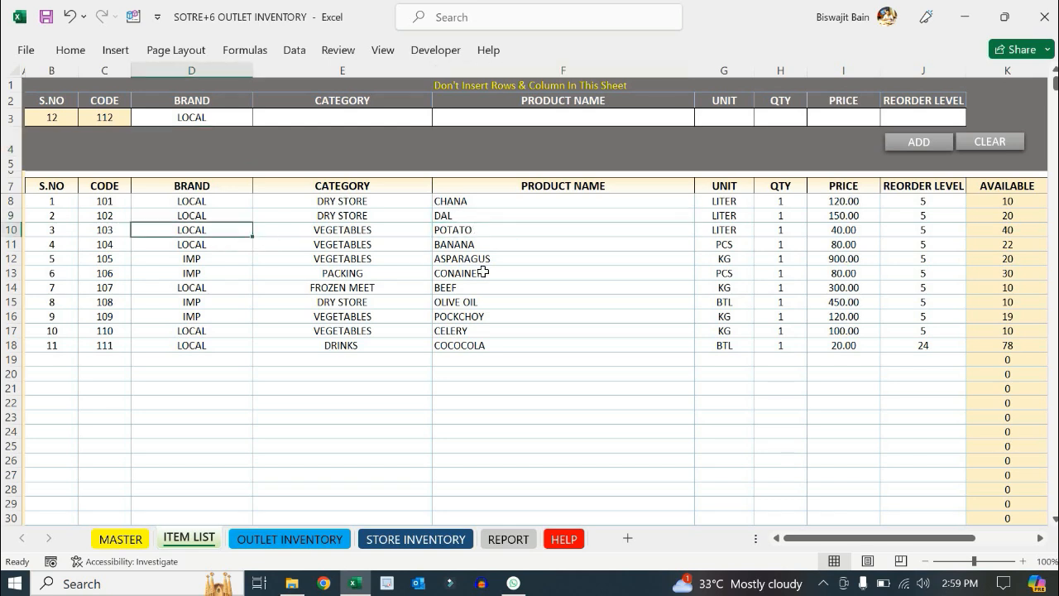
left_click(493, 346)
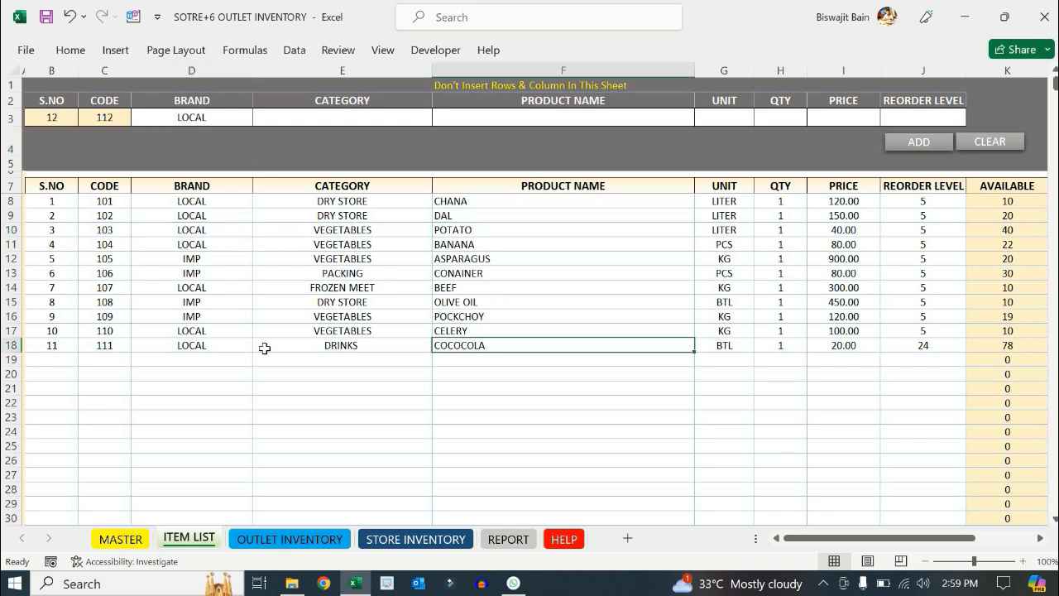
left_click(238, 343)
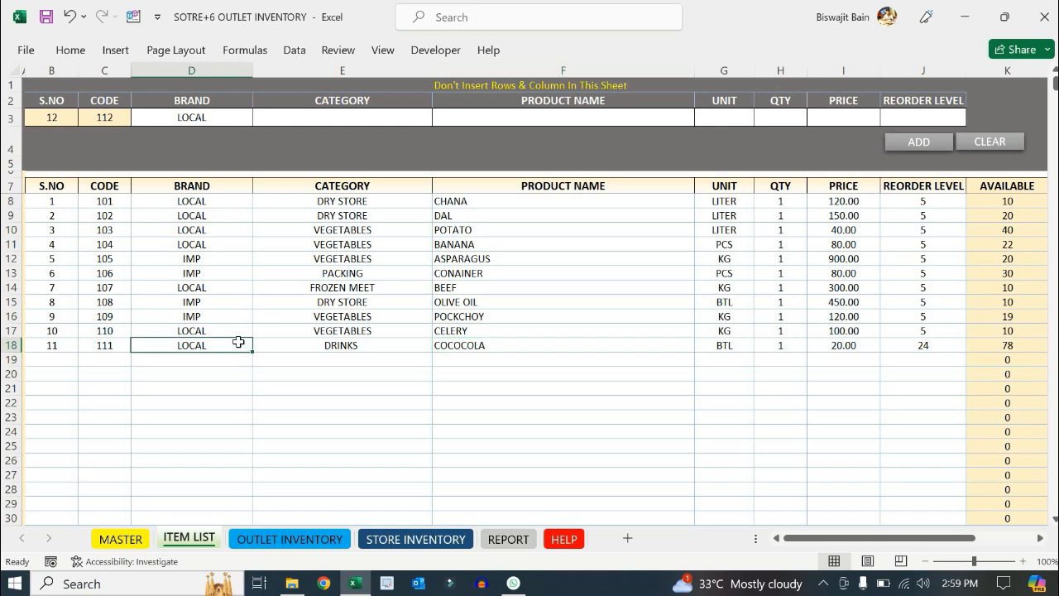
Set the category of the new-item entry row on the ITEM LIST sheet to FROZEN MEET
left_click(421, 119)
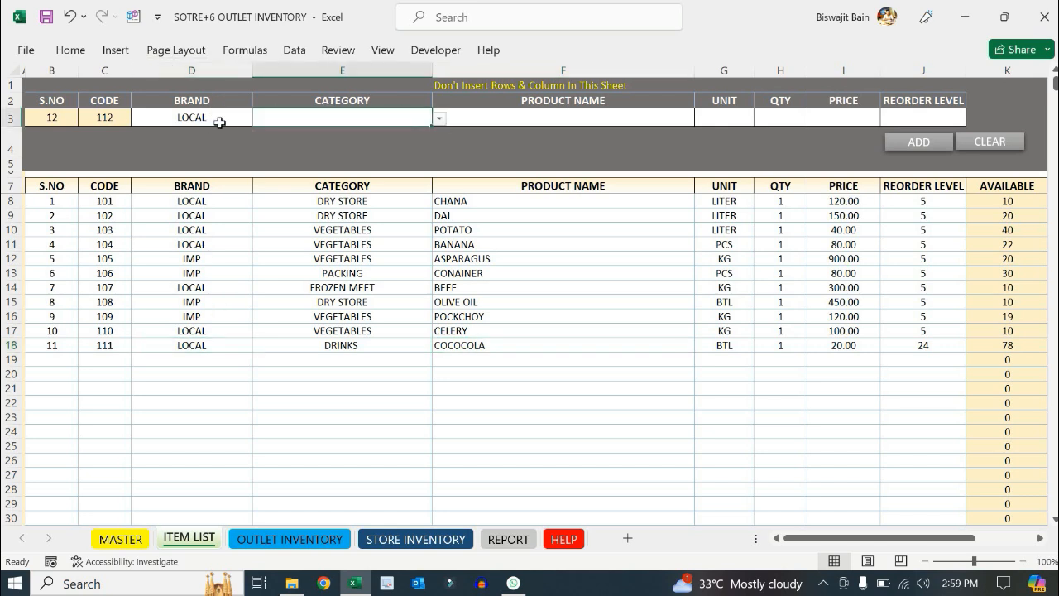
left_click(247, 121)
left_click(427, 120)
left_click(440, 121)
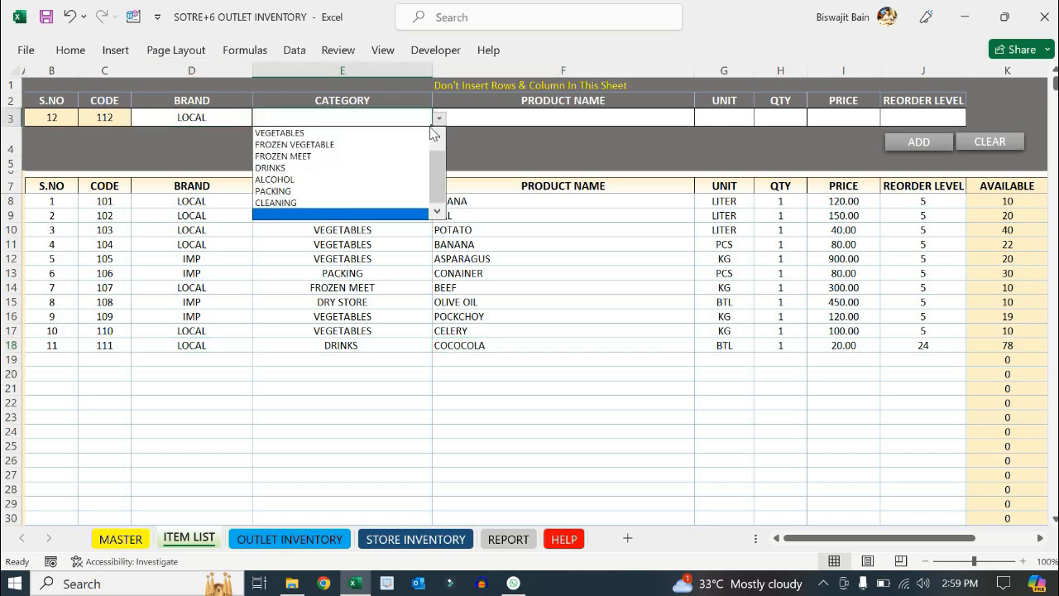
left_click(409, 158)
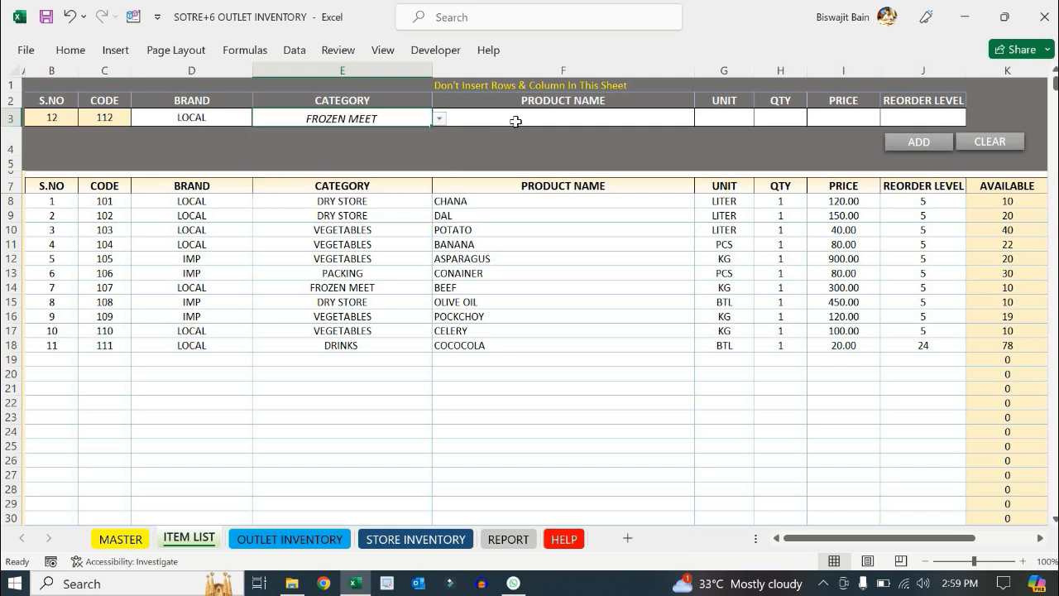
Enter CHICKEN LEG as the product name in the new-item entry row
left_click(515, 121)
type("P")
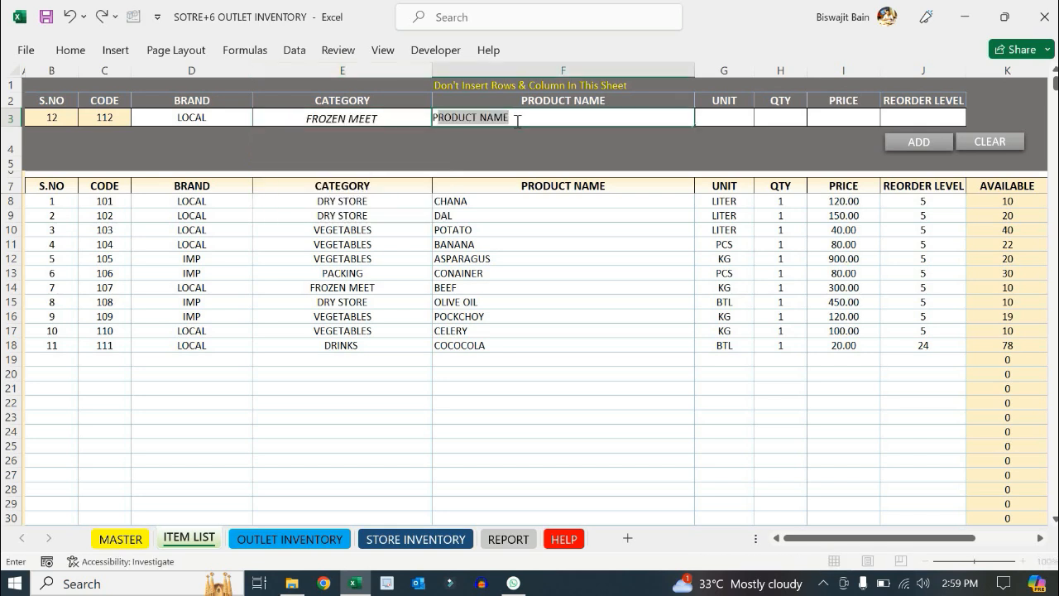
key("BackSpace")
key("BackSpace")
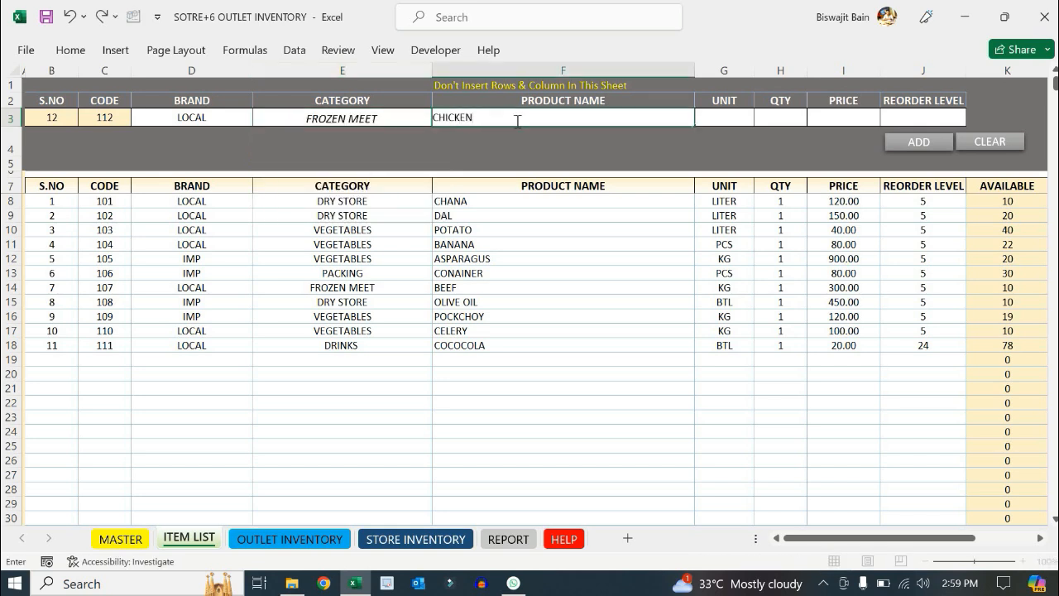
type("CHICKEN LEG")
left_click(683, 136)
left_click(648, 121)
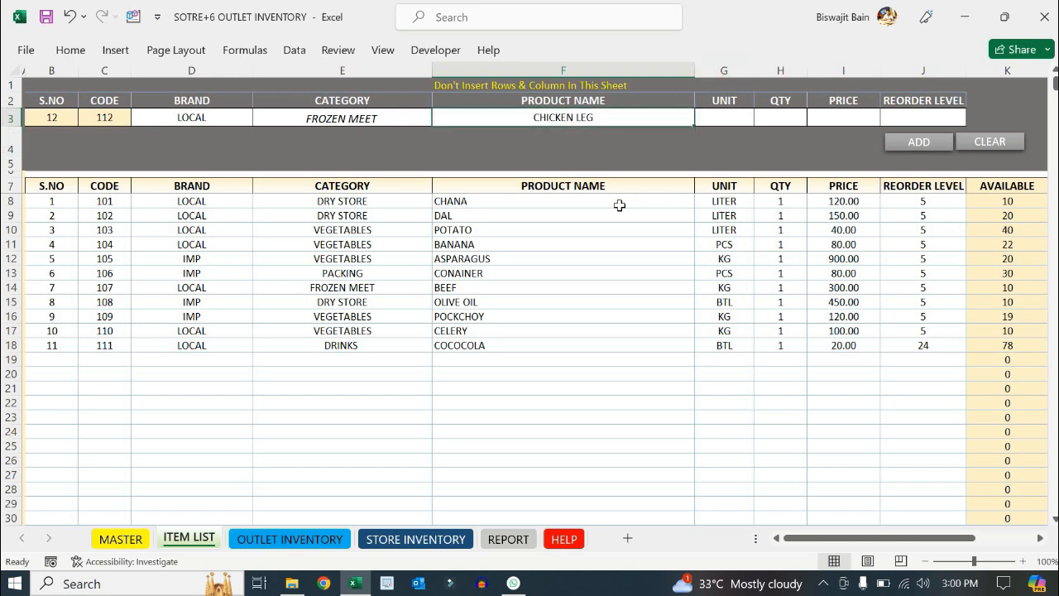
Check the existing product names in the item table and replace the new entry's product name with the existing name DAL
left_click_drag(620, 187, 626, 445)
left_click(649, 327)
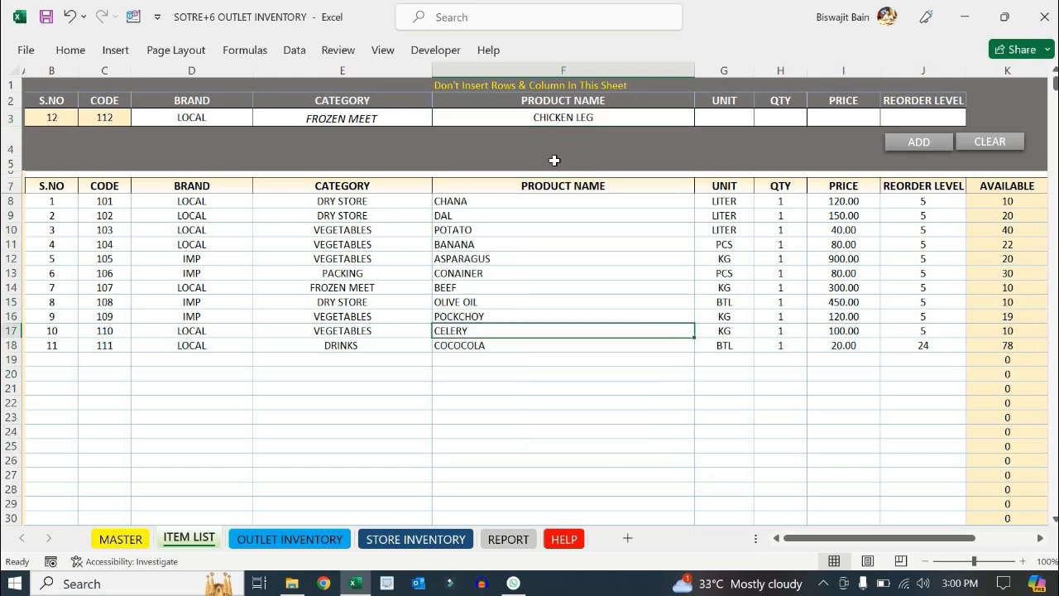
double_click(610, 118)
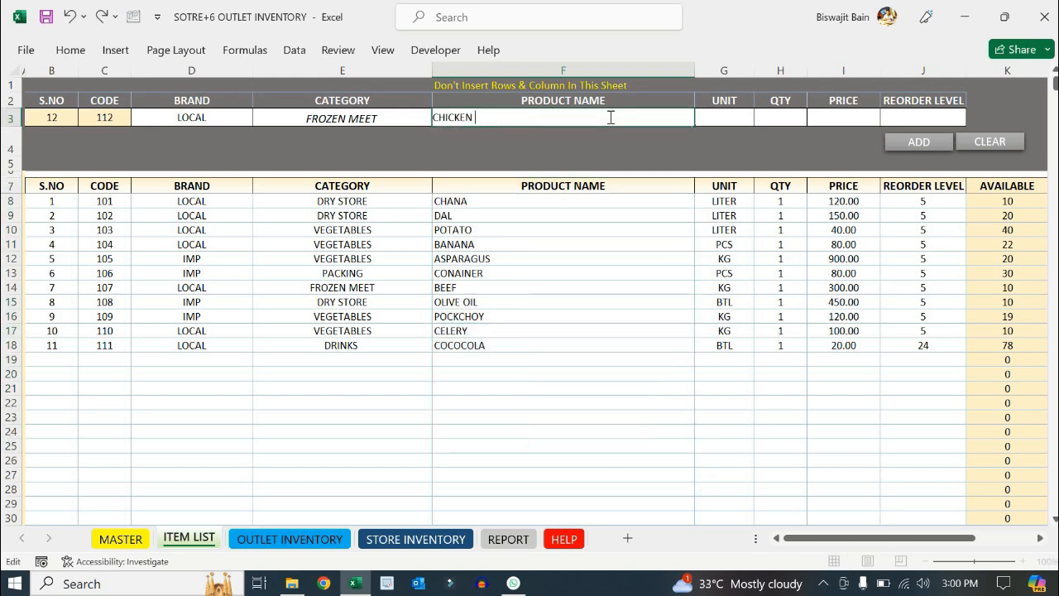
type("DAL")
left_click(528, 213)
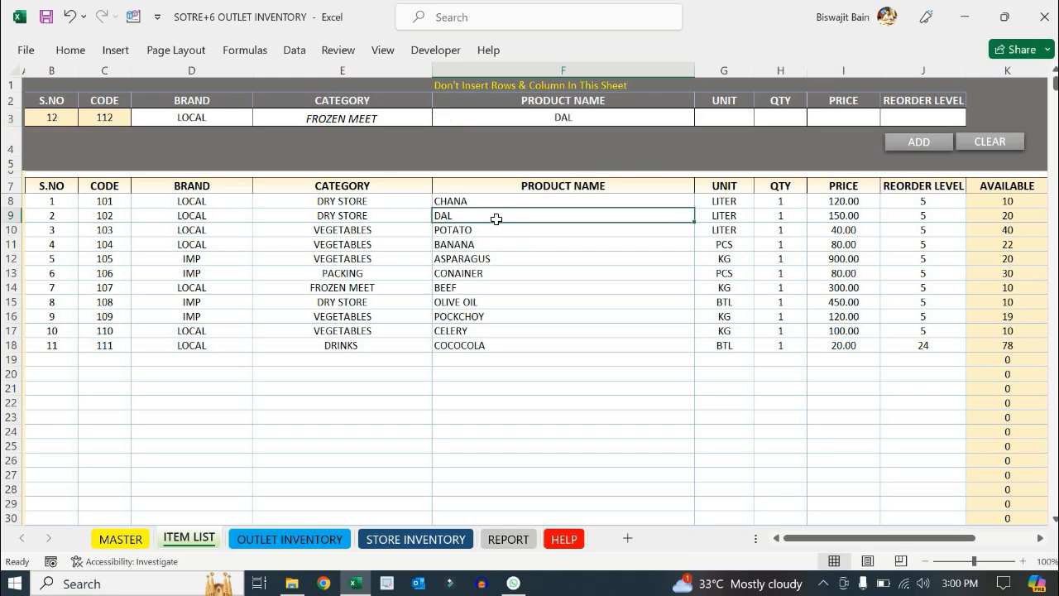
left_click(659, 150)
Enter unit KG, quantity 1 and price 40 in the new-item entry row
left_click(735, 113)
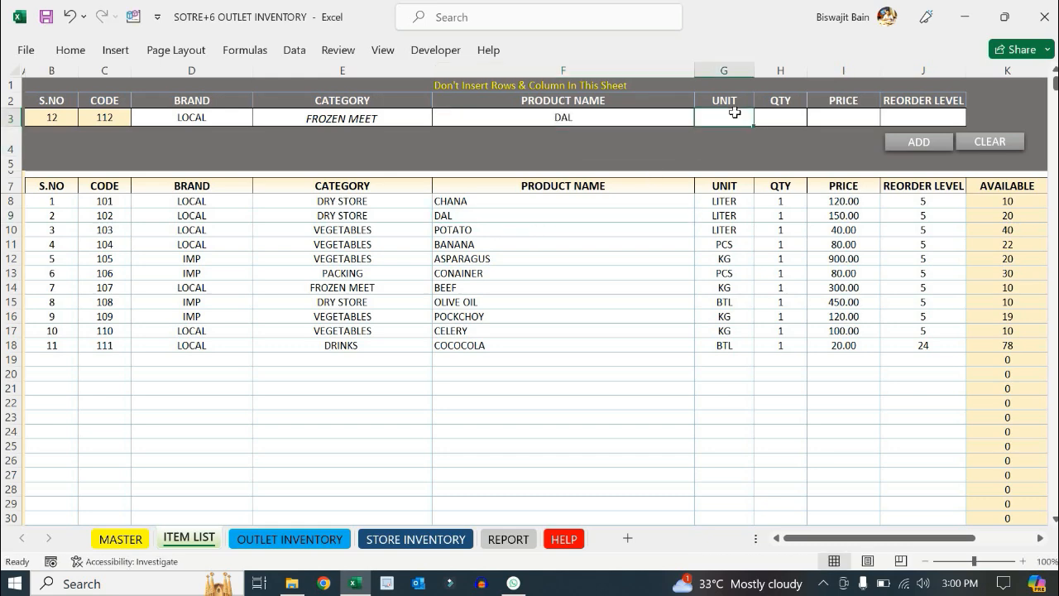
type("KG")
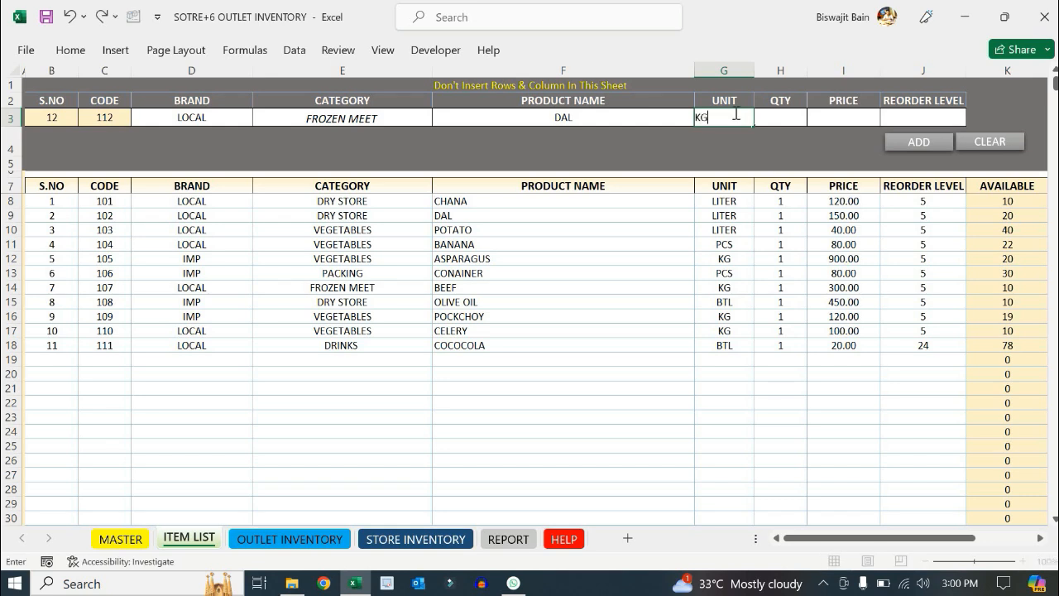
key("Tab")
type("1")
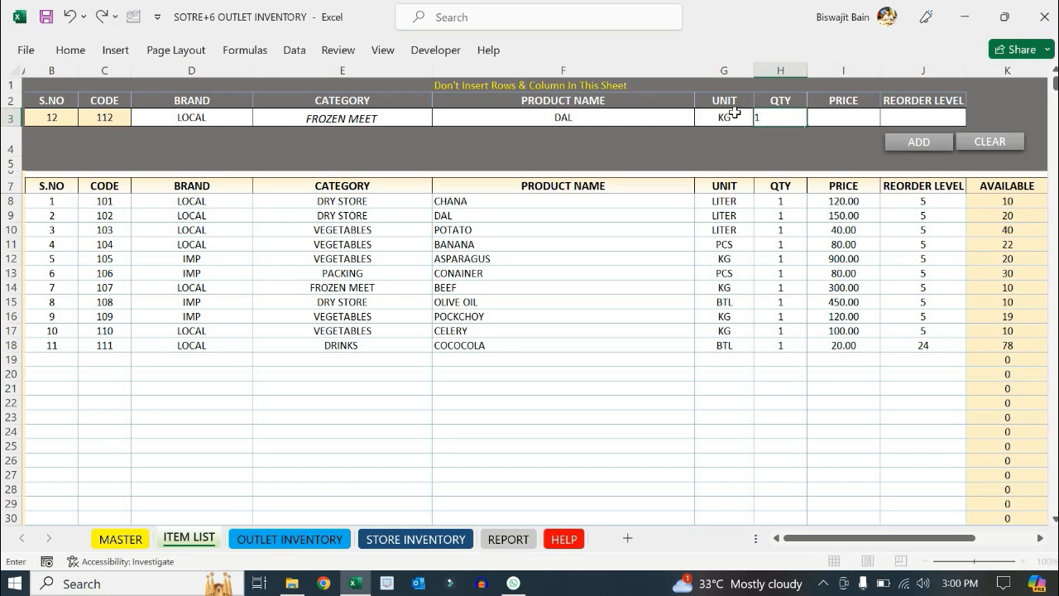
key("Tab")
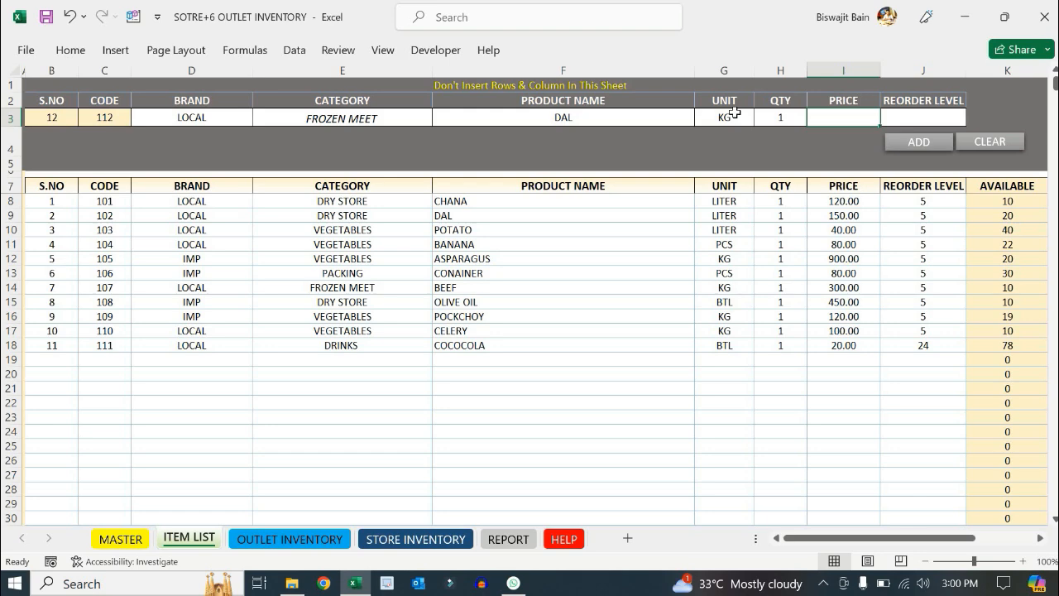
type("40")
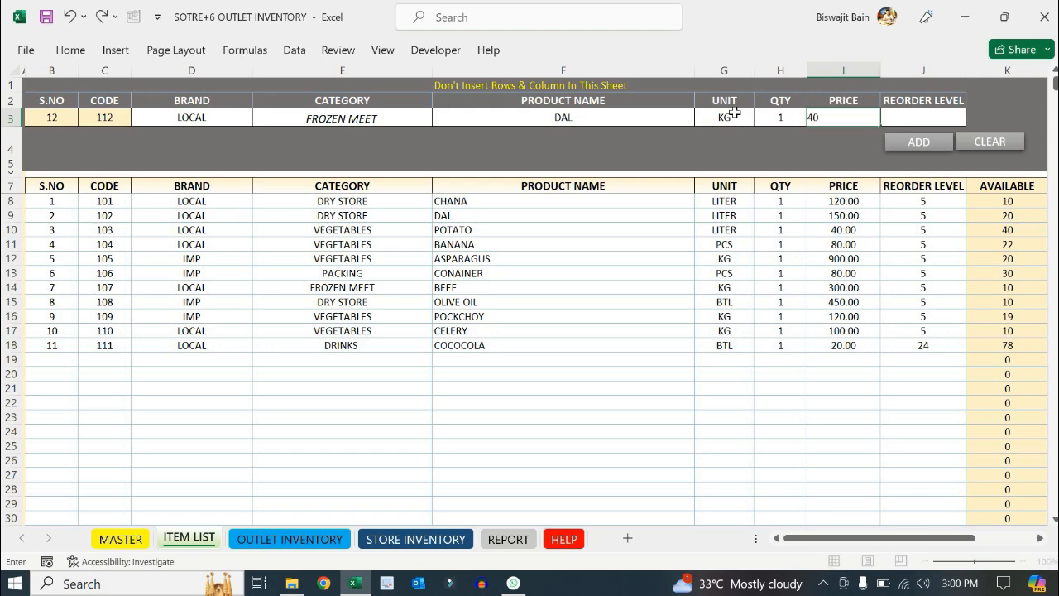
Set the new entry's reorder level to 5 and try to add the DAL item to the item table
left_click(938, 117)
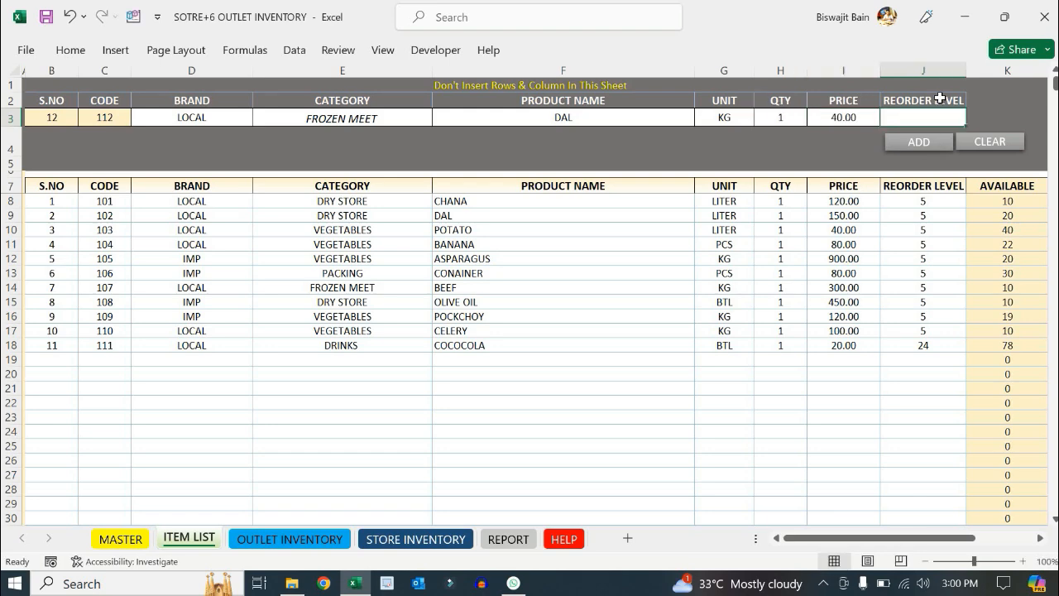
type("5")
left_click(919, 141)
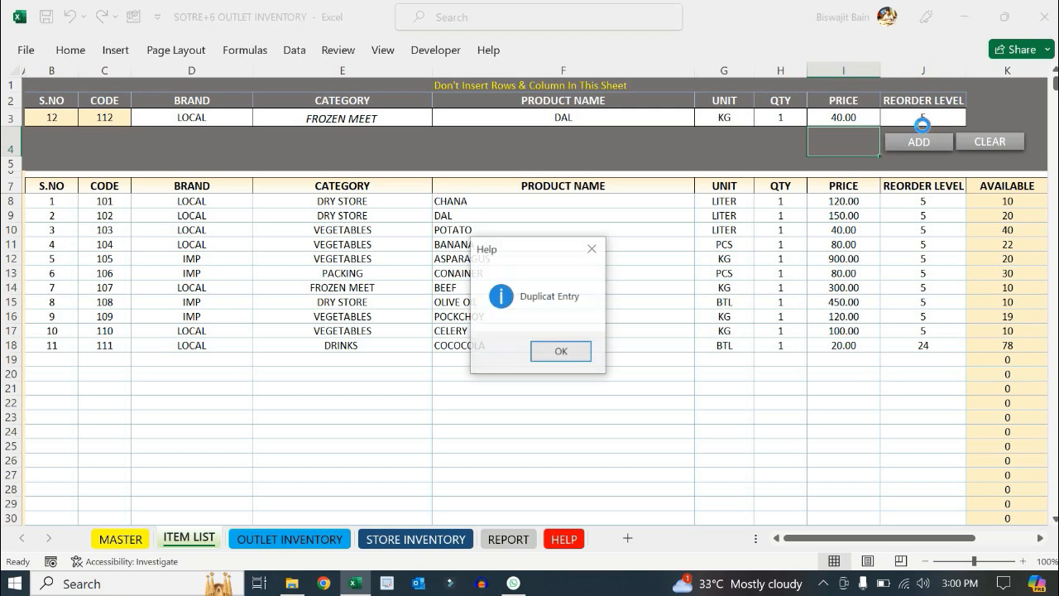
left_click(560, 353)
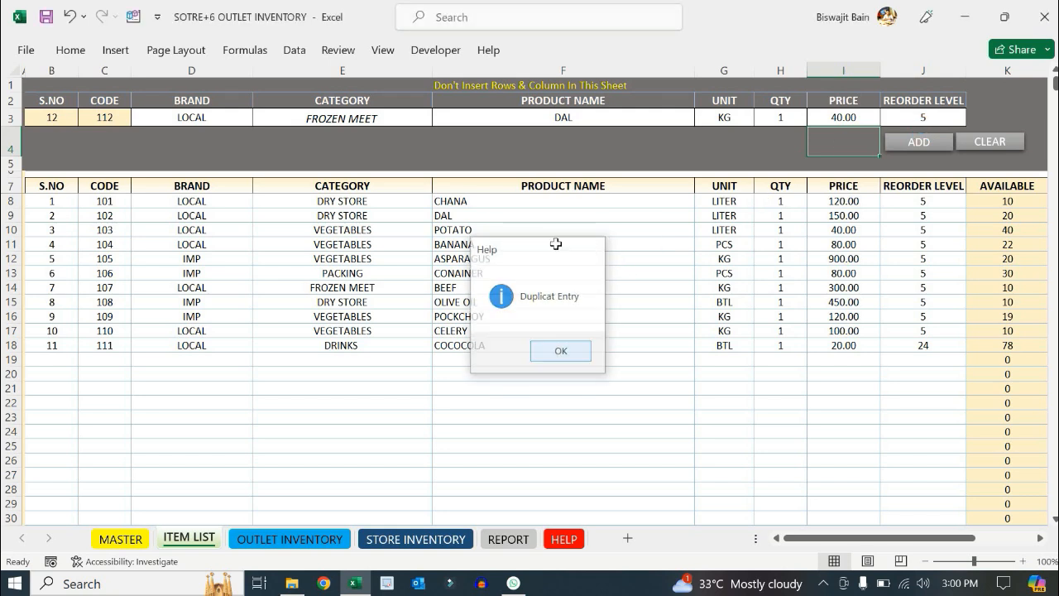
Change the new entry's product name to CHICKEN LEG, keeping its unit and quantity
left_click(596, 121)
type("CHICKEN LEG")
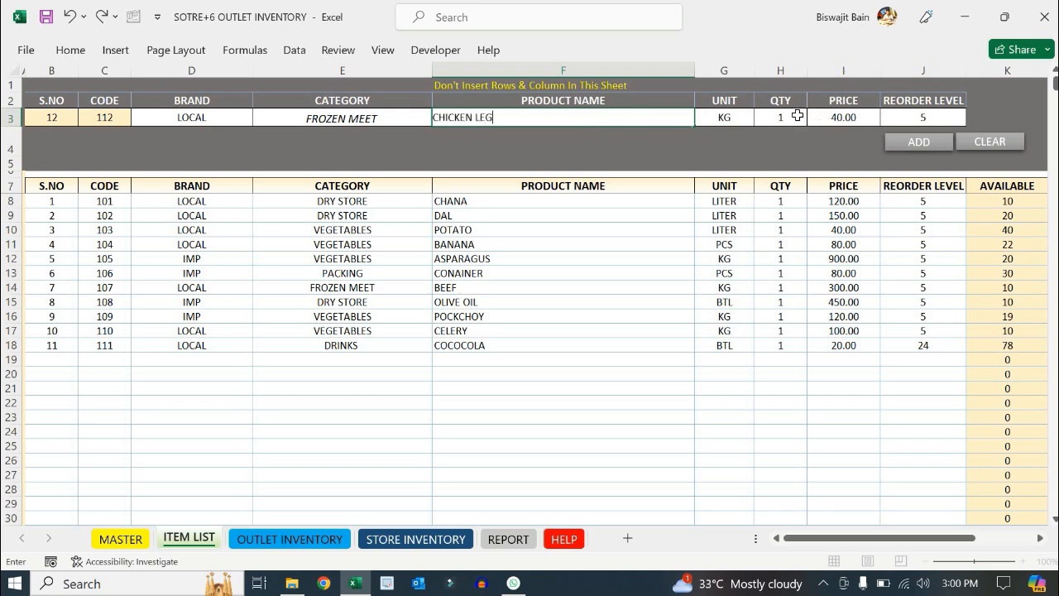
left_click(739, 118)
left_click(784, 117)
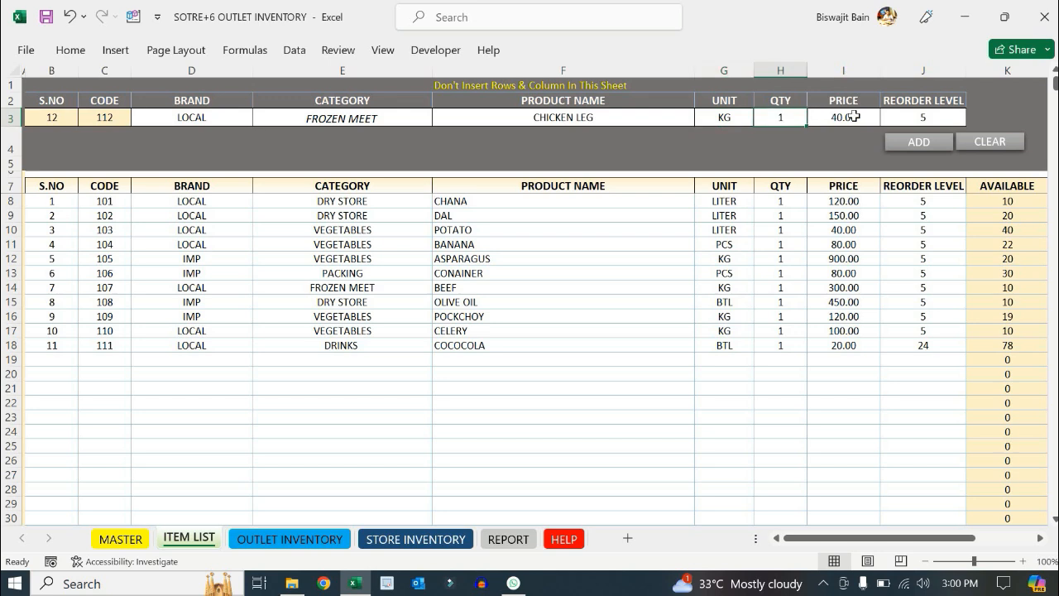
Set the CHICKEN LEG entry's price to 200 and add the item to the item table
left_click(852, 116)
type("200")
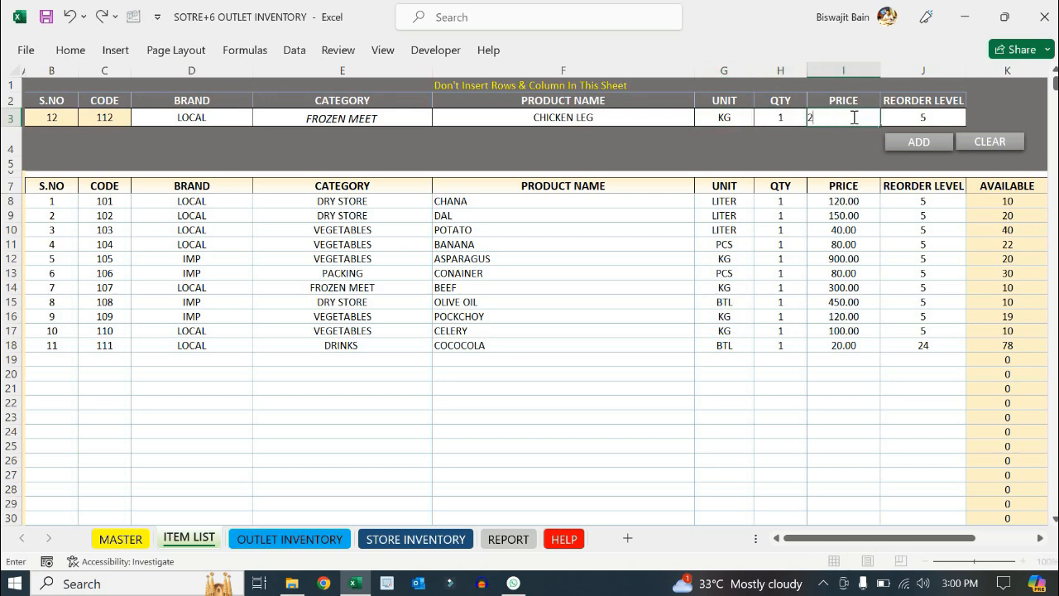
left_click(801, 136)
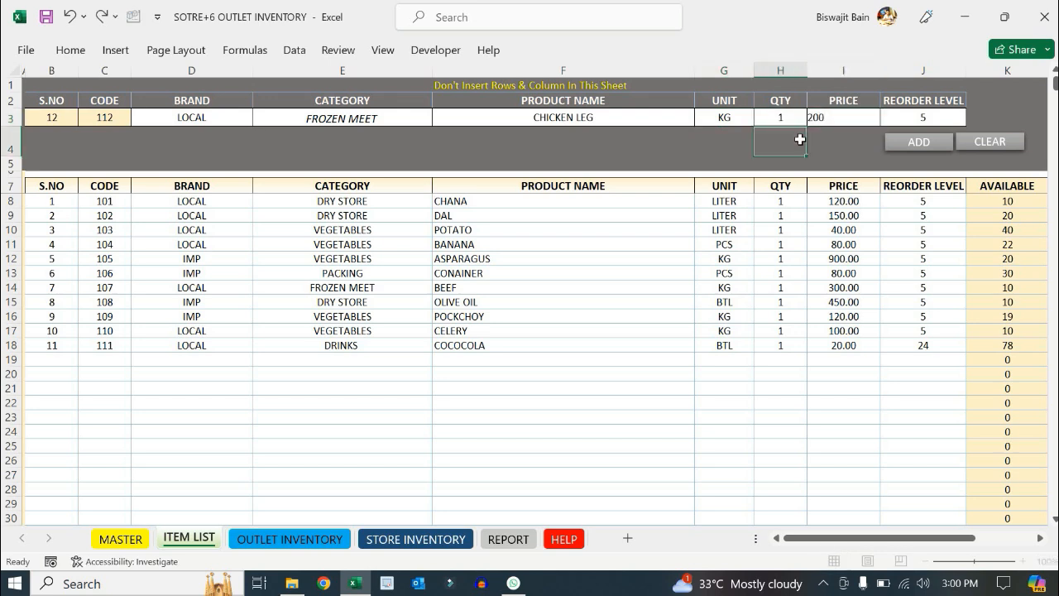
left_click(939, 116)
left_click(920, 140)
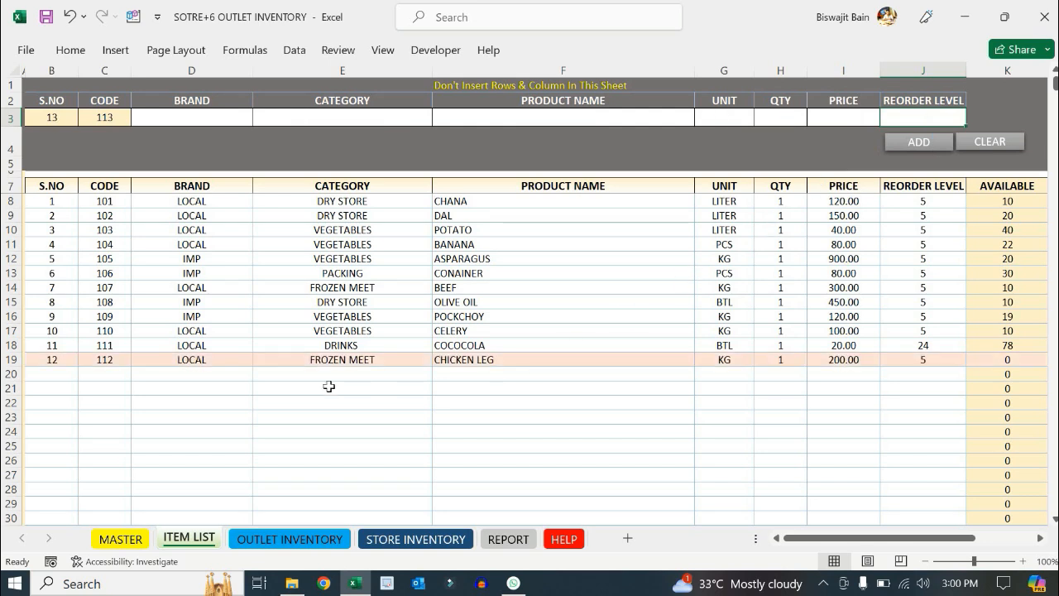
Review the newly added CHICKEN LEG row in the item table, including its reorder level and available stock
left_click(378, 393)
left_click_drag(71, 361, 691, 346)
left_click_drag(836, 345, 930, 350)
left_click(853, 390)
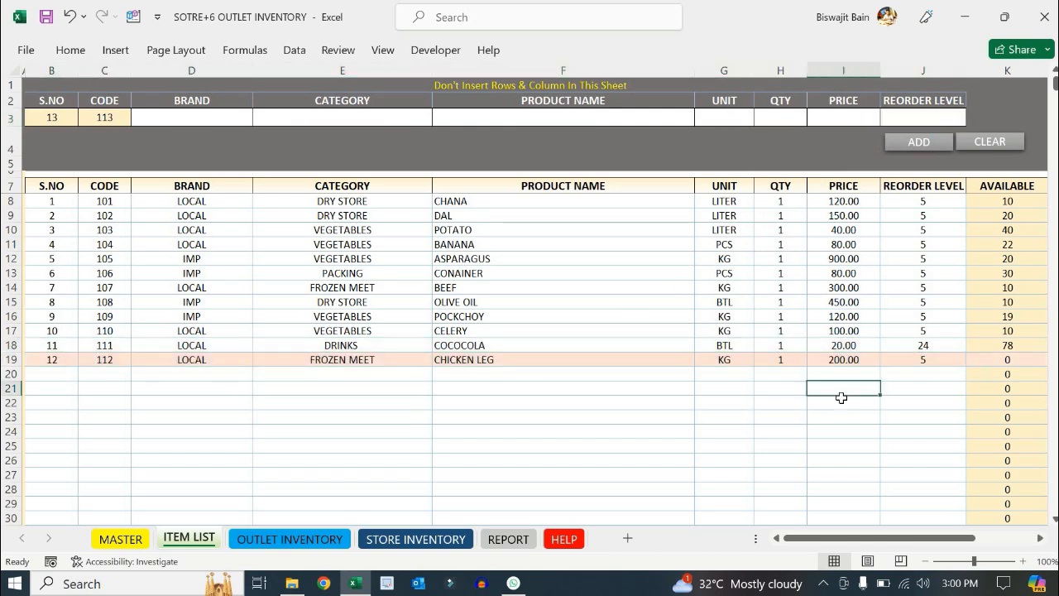
left_click(943, 364)
left_click(1018, 359)
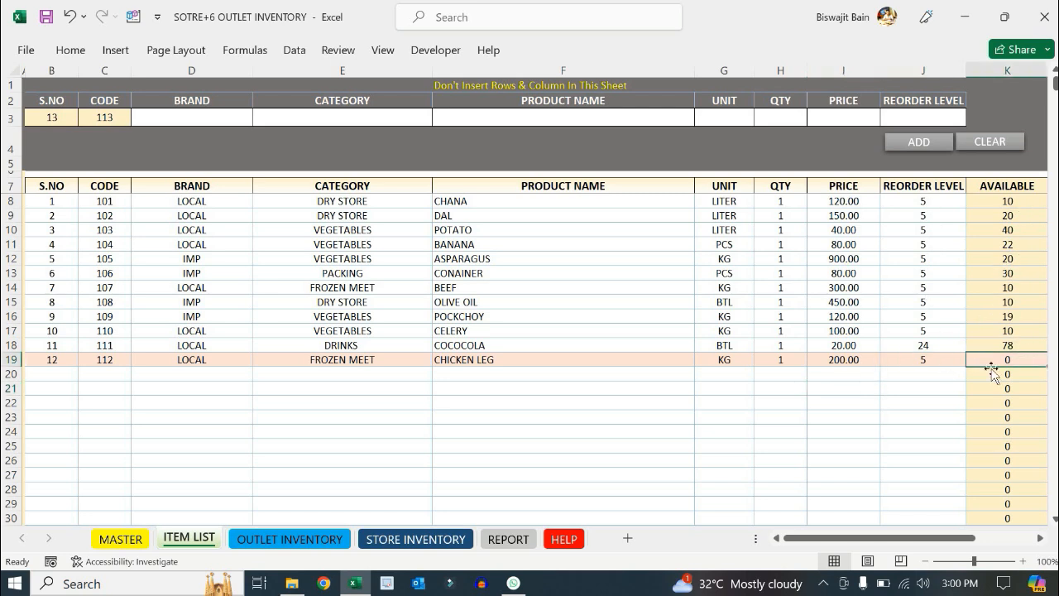
left_click(791, 399)
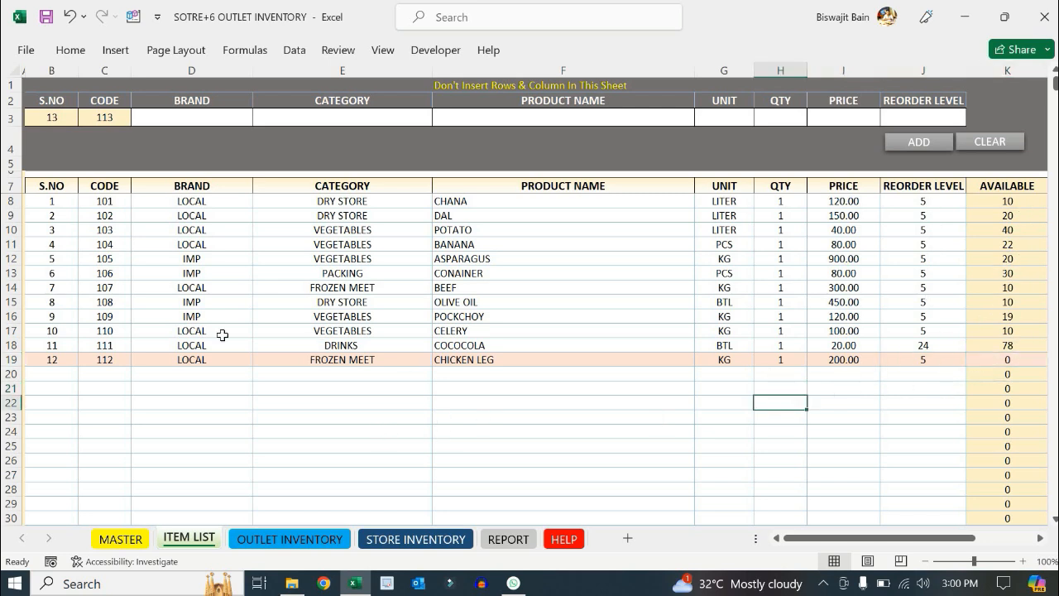
left_click_drag(52, 359, 923, 359)
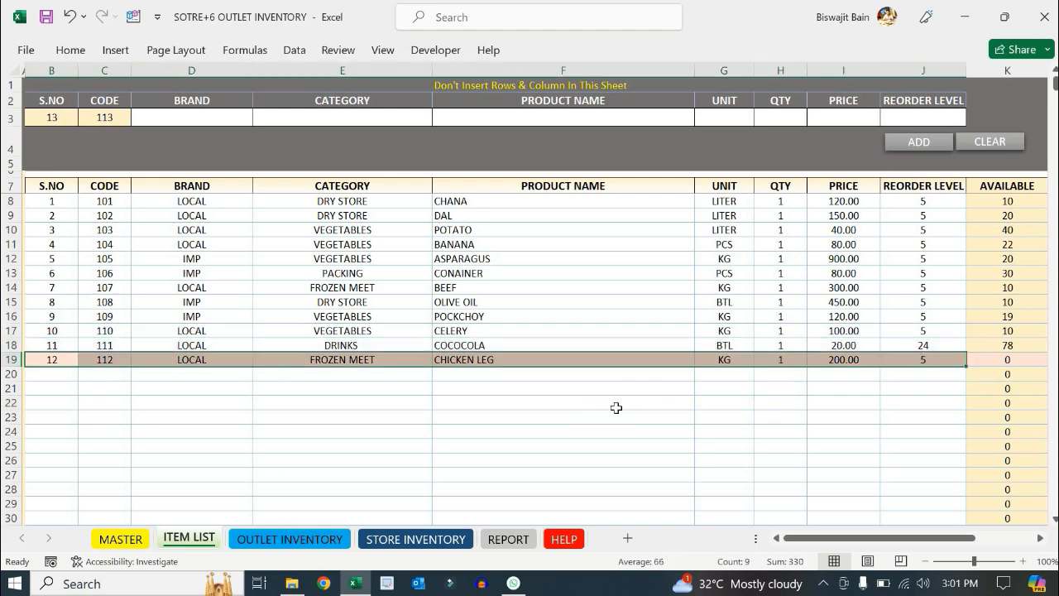
left_click(555, 440)
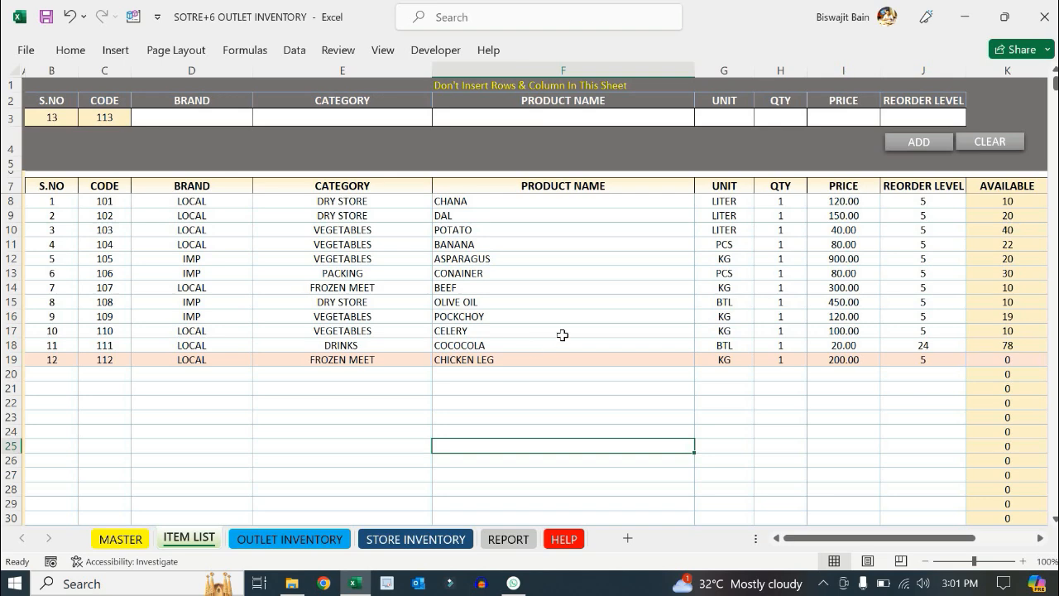
Go to the MASTER sheet and review its table of purchase and transfer transactions
left_click(119, 538)
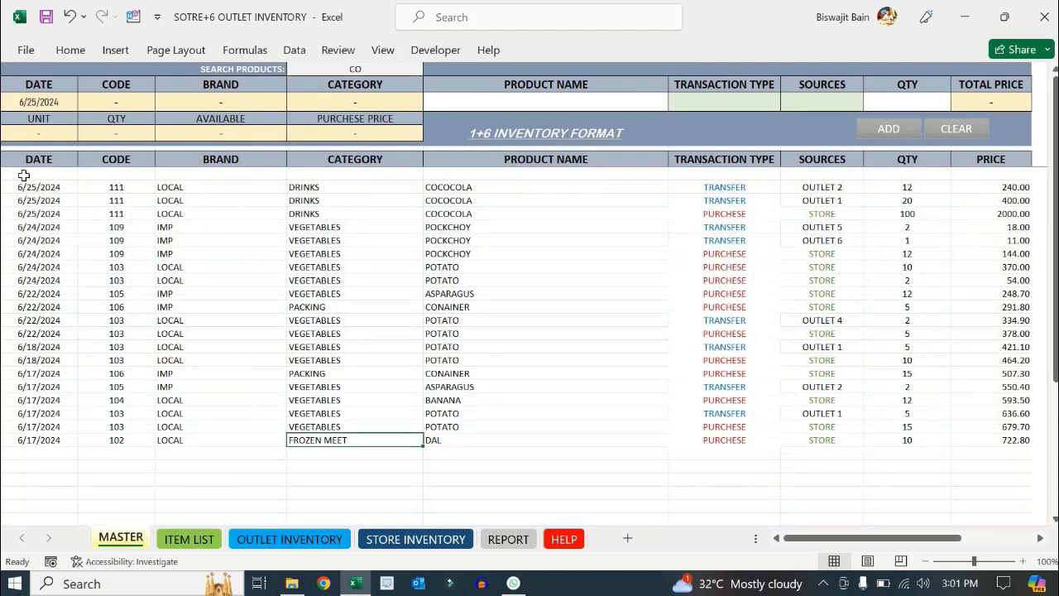
left_click_drag(16, 181, 1026, 429)
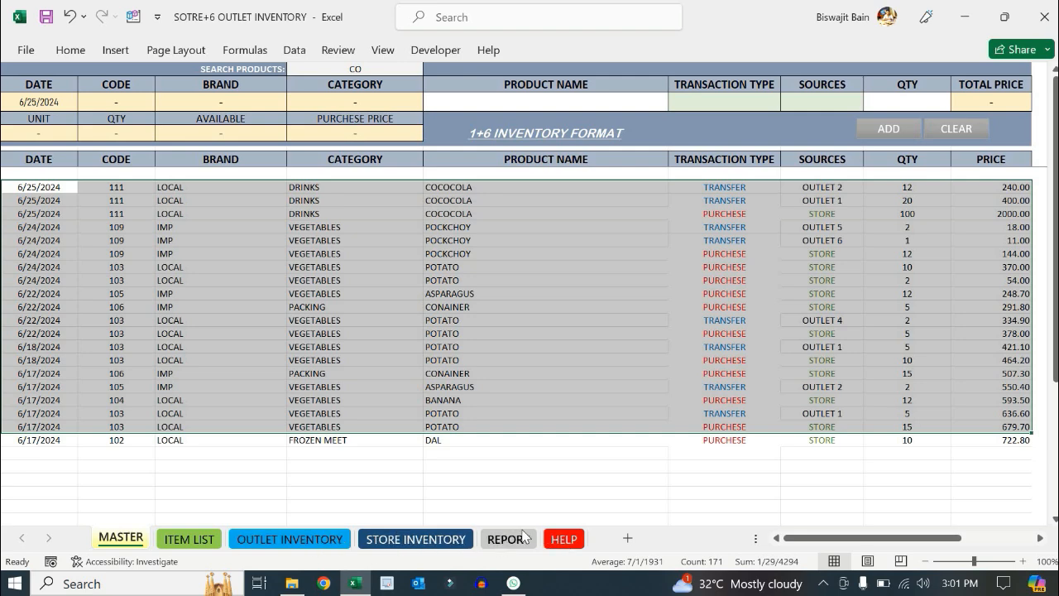
left_click(454, 490)
left_click(711, 307)
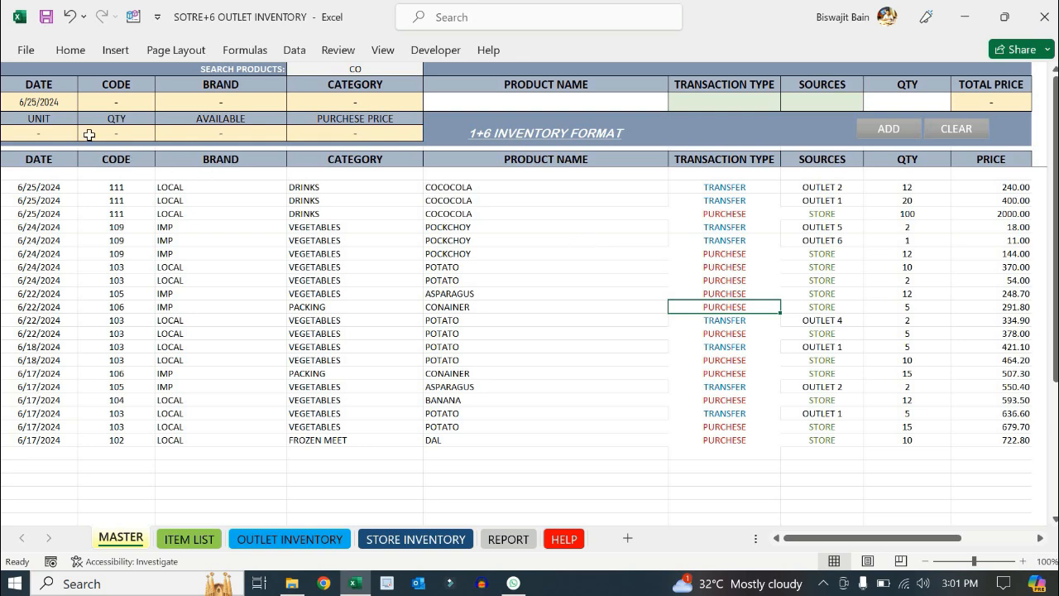
Examine the date, code, brand, category, unit, quantity, available, purchase price and product name fields in the MASTER sheet's entry area
left_click_drag(39, 84, 408, 136)
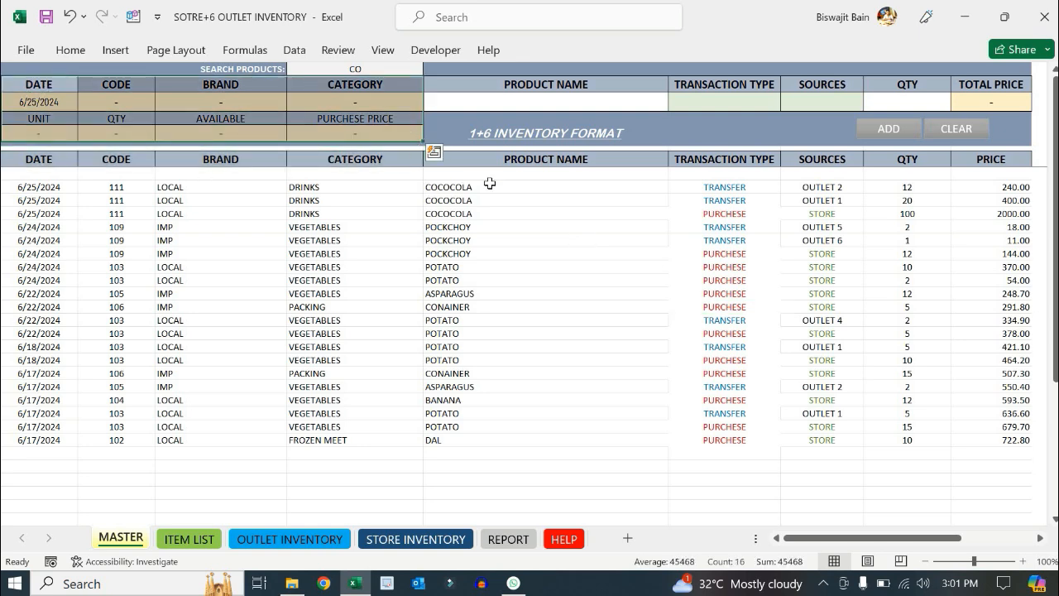
left_click(530, 200)
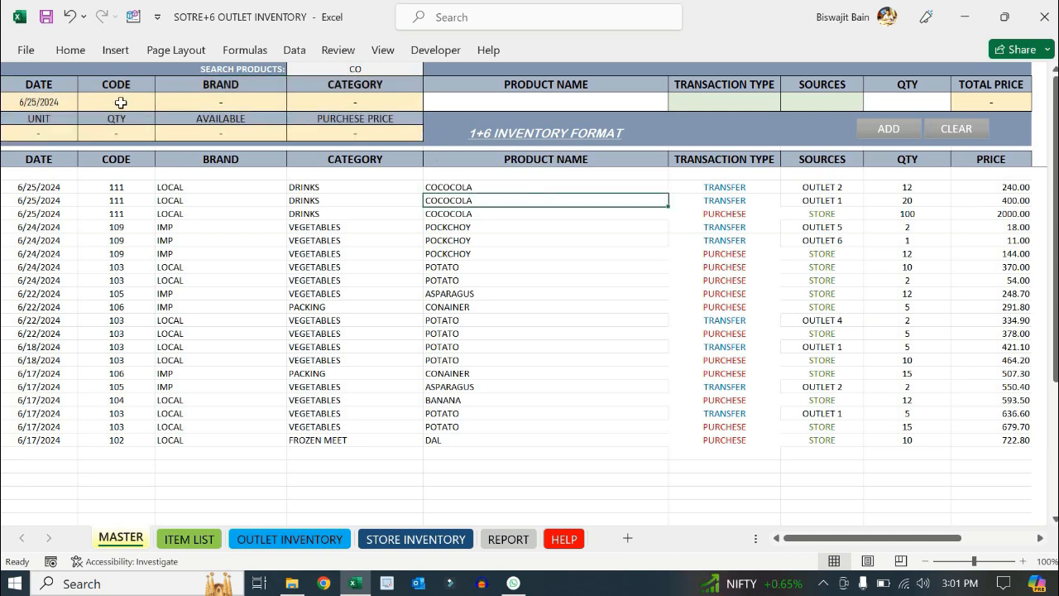
left_click(43, 102)
left_click(125, 102)
left_click(247, 104)
left_click(364, 100)
left_click(42, 134)
left_click(147, 134)
left_click(237, 133)
left_click(356, 135)
left_click(566, 101)
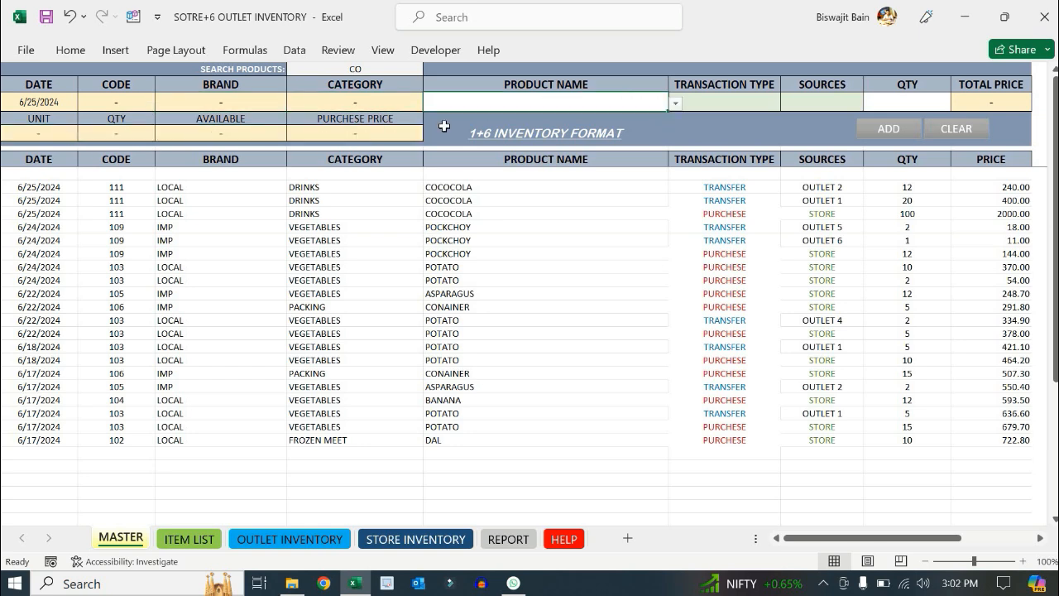
left_click_drag(300, 103, 387, 132)
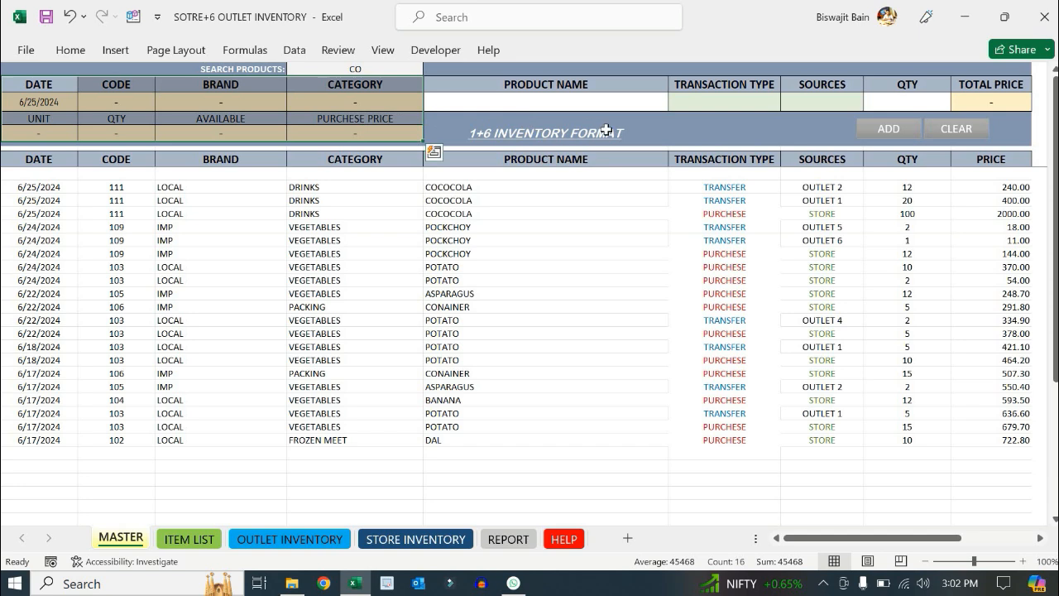
left_click(723, 144)
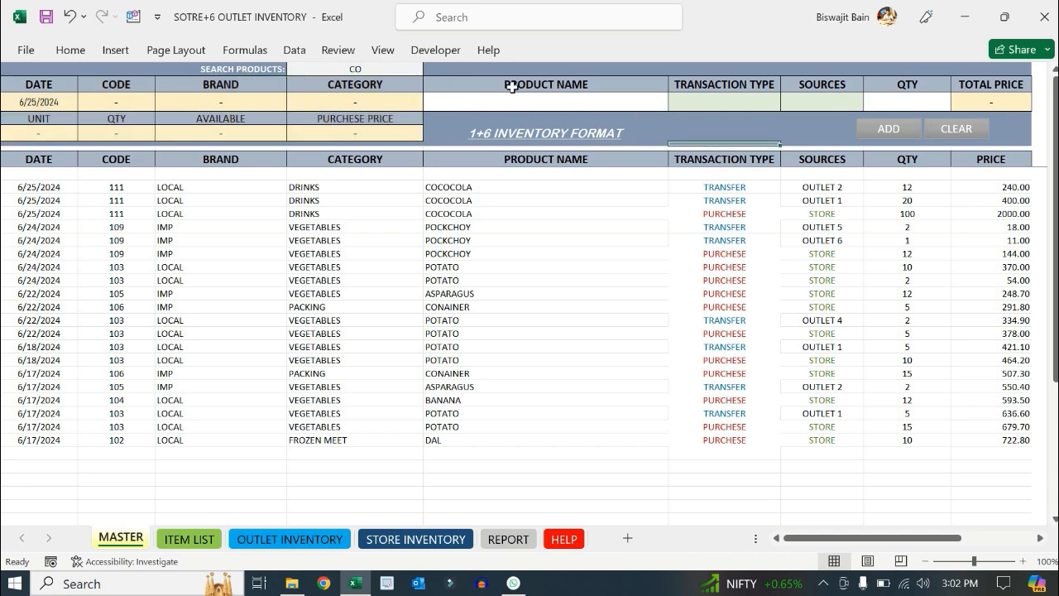
Check the product name choices and the product search label in the MASTER sheet's entry area
left_click(617, 98)
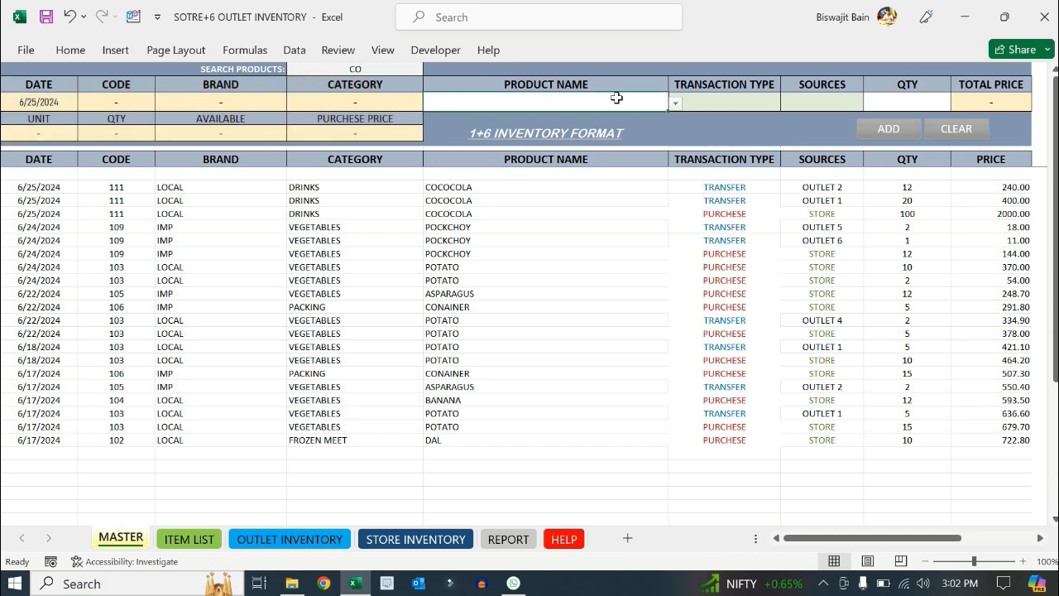
left_click(675, 103)
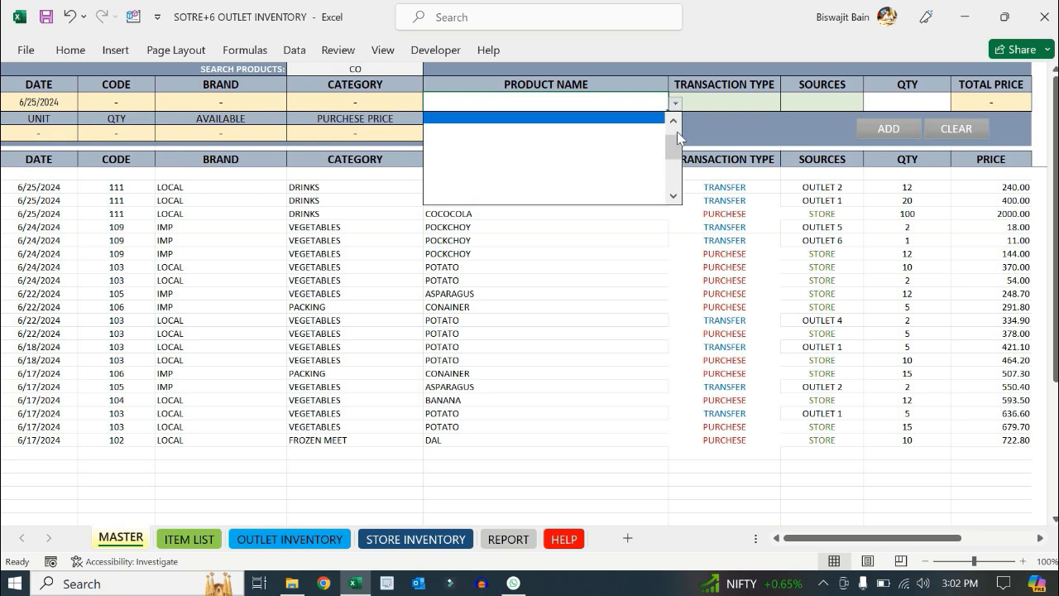
left_click_drag(678, 145, 673, 117)
left_click(232, 75)
left_click(229, 69)
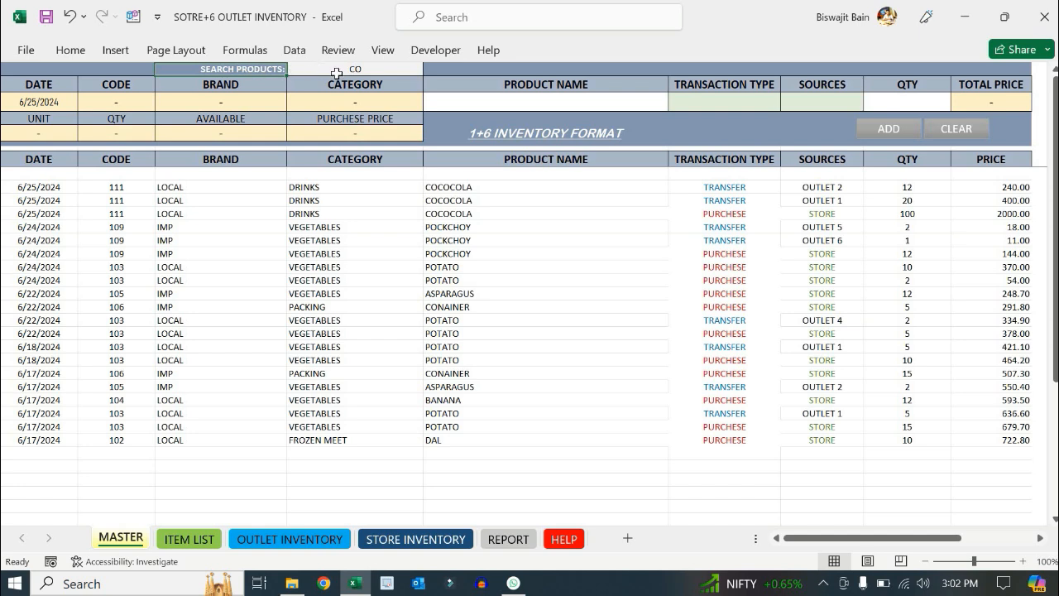
Enter CH as the product search term to narrow the product name list
left_click(388, 68)
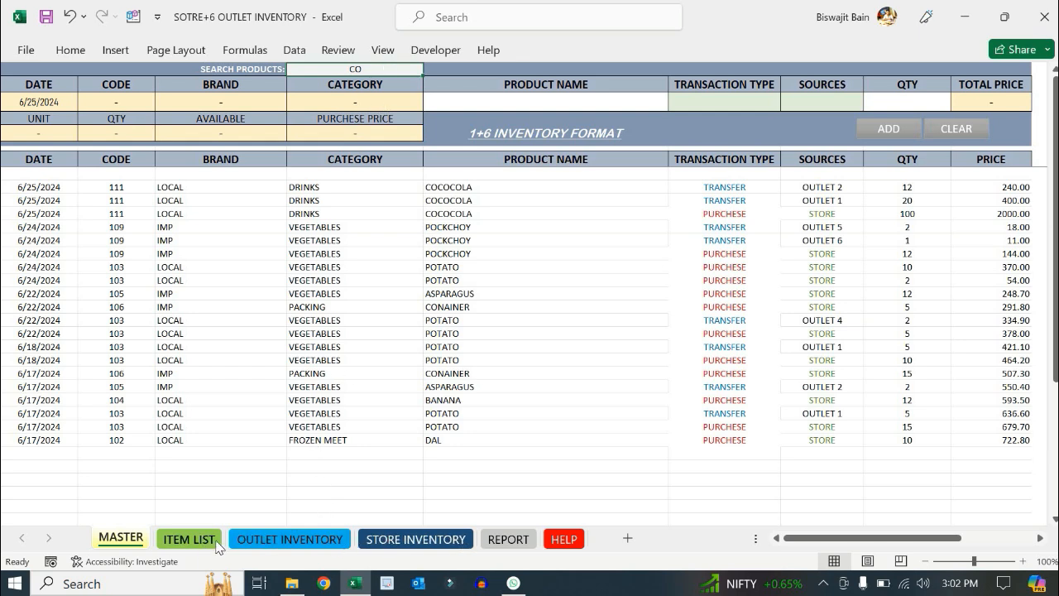
type("C")
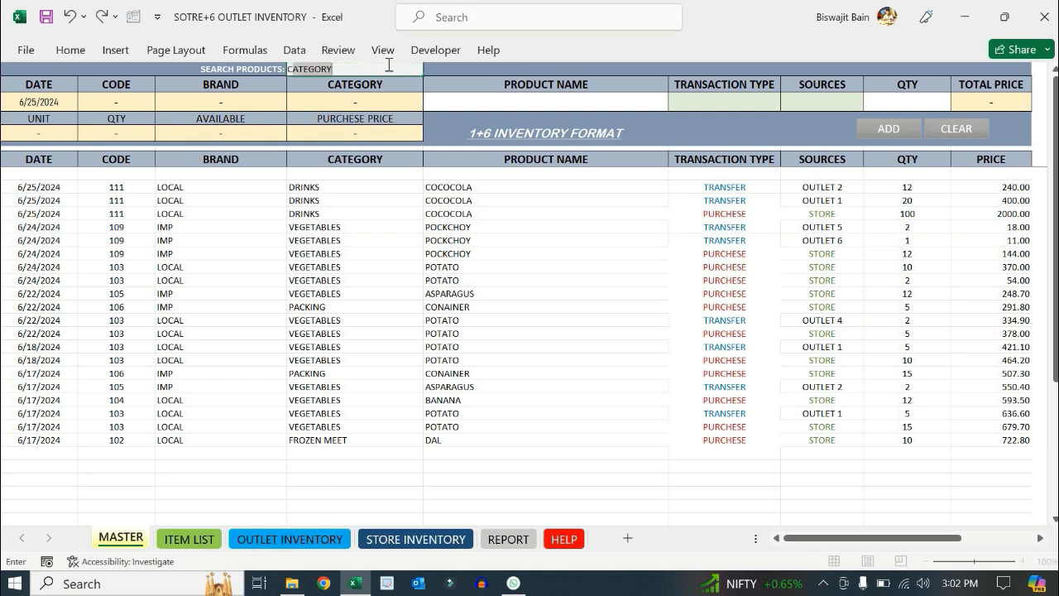
type("H")
left_click(465, 97)
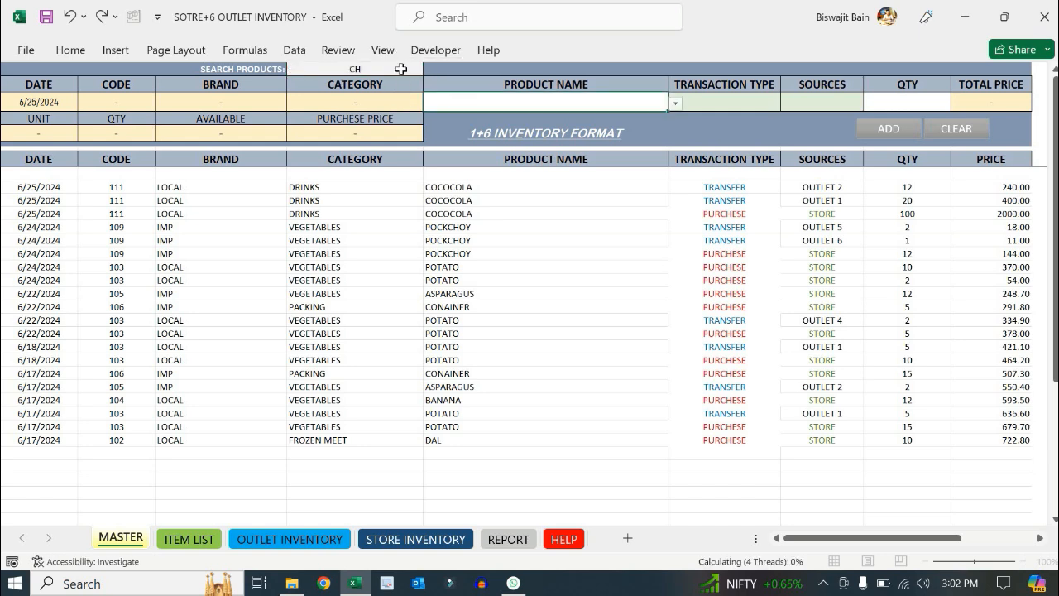
left_click(417, 72)
Choose CHICKEN LEG as the product name for the new transaction
left_click(642, 98)
left_click(676, 103)
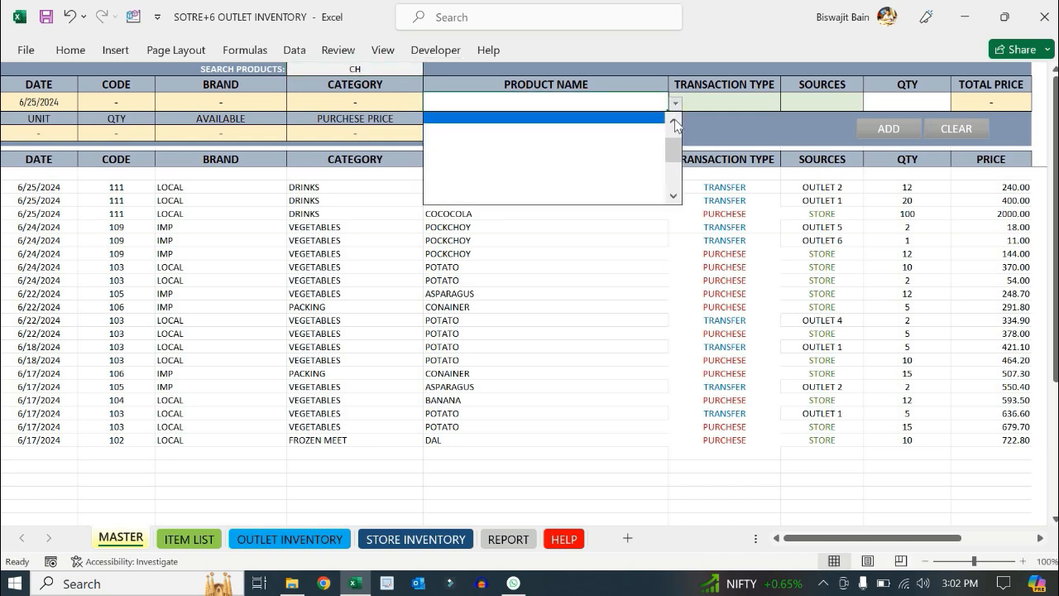
scroll(676, 209, "down", 2)
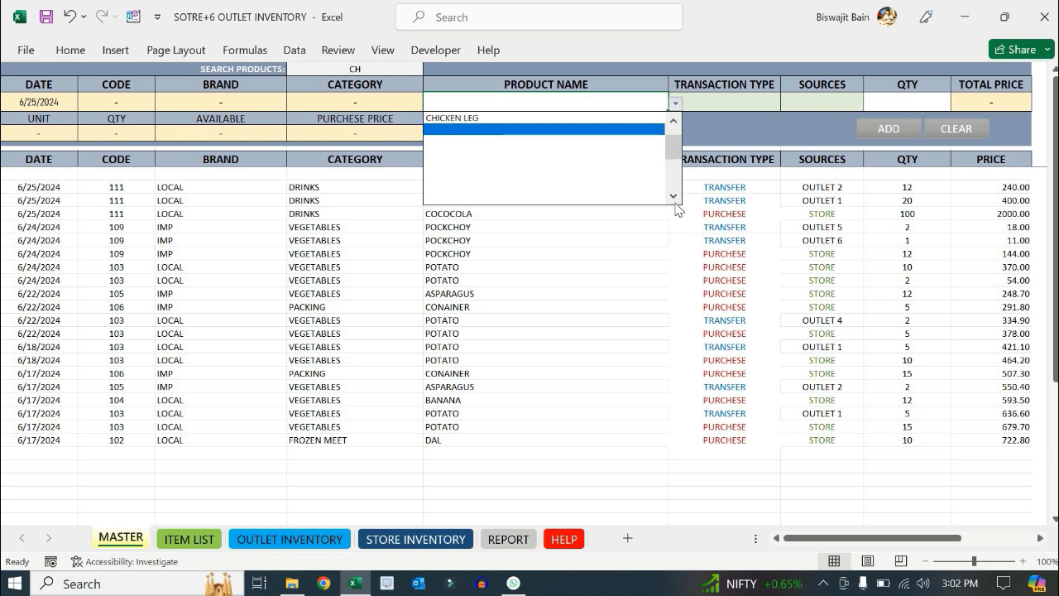
scroll(676, 126, "up", 2)
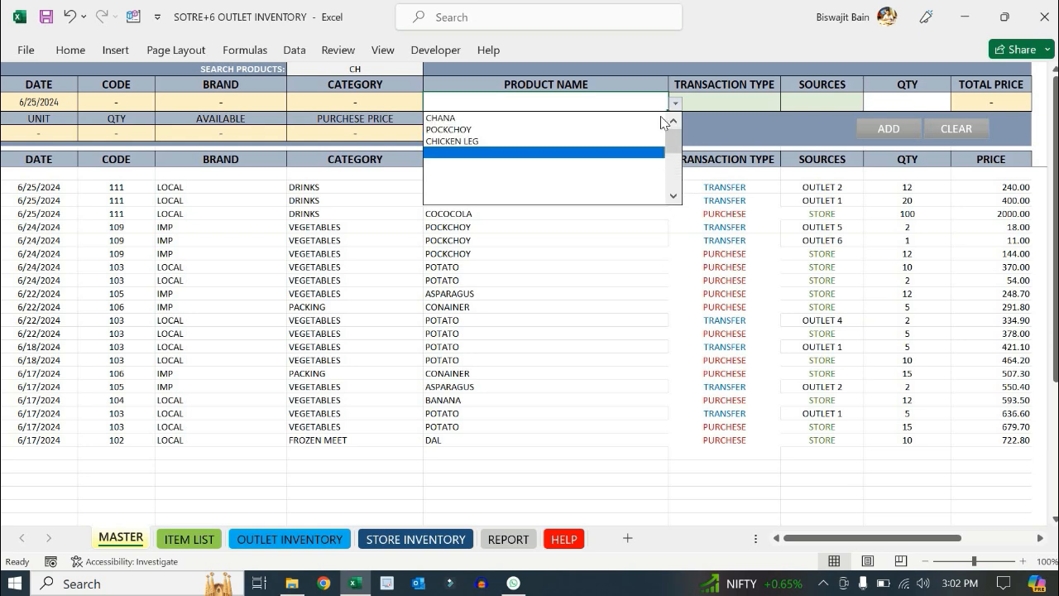
left_click(596, 141)
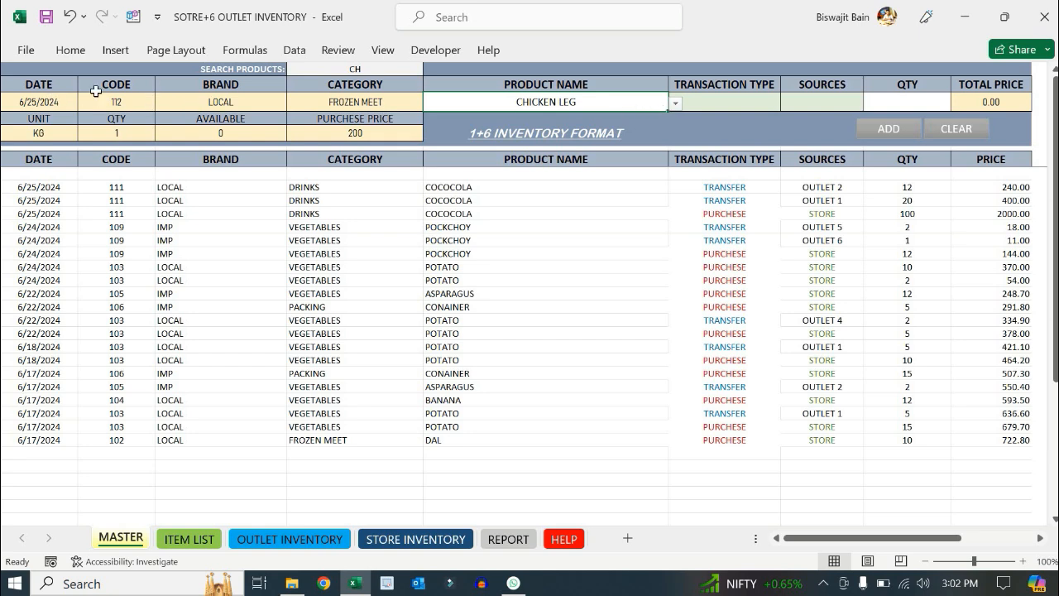
Review the code, category, quantity, available and purchase price details filled in for CHICKEN LEG
left_click(136, 98)
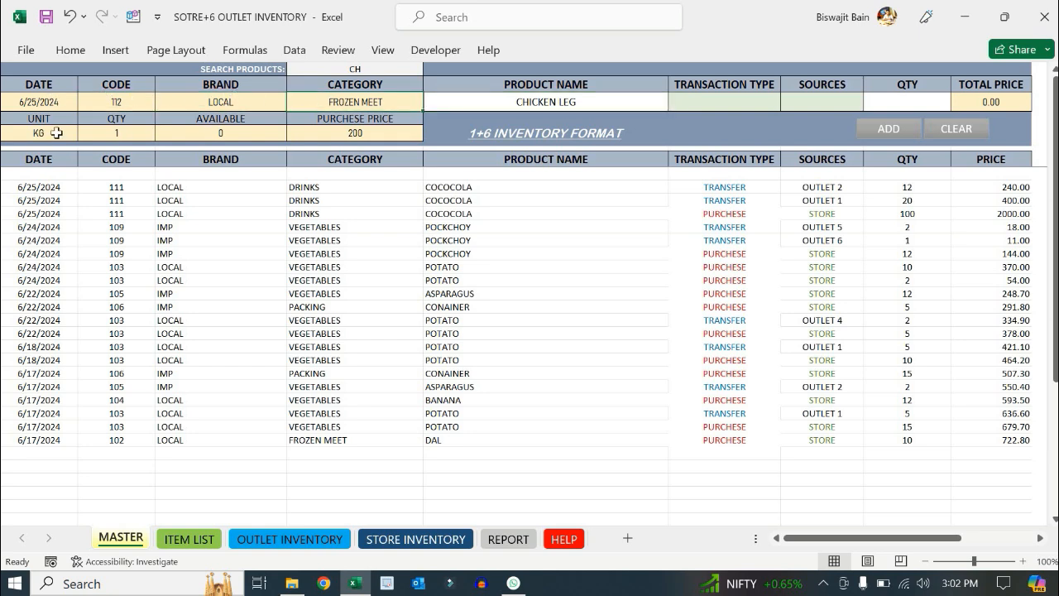
left_click(139, 133)
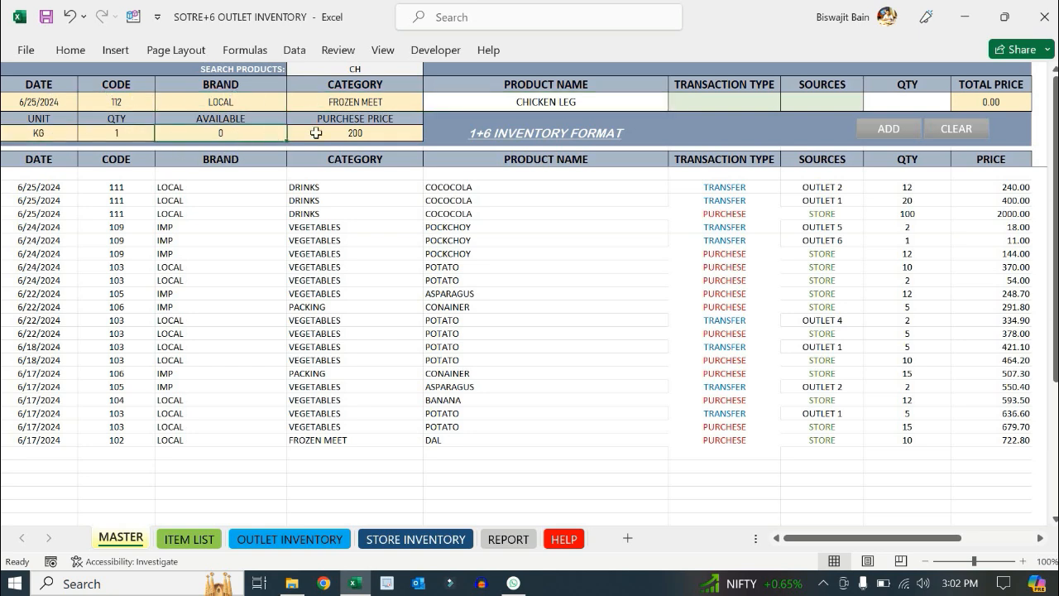
left_click(399, 133)
Set the CHICKEN LEG entry's transaction type to PURCHESE and its source to STORE
left_click(768, 101)
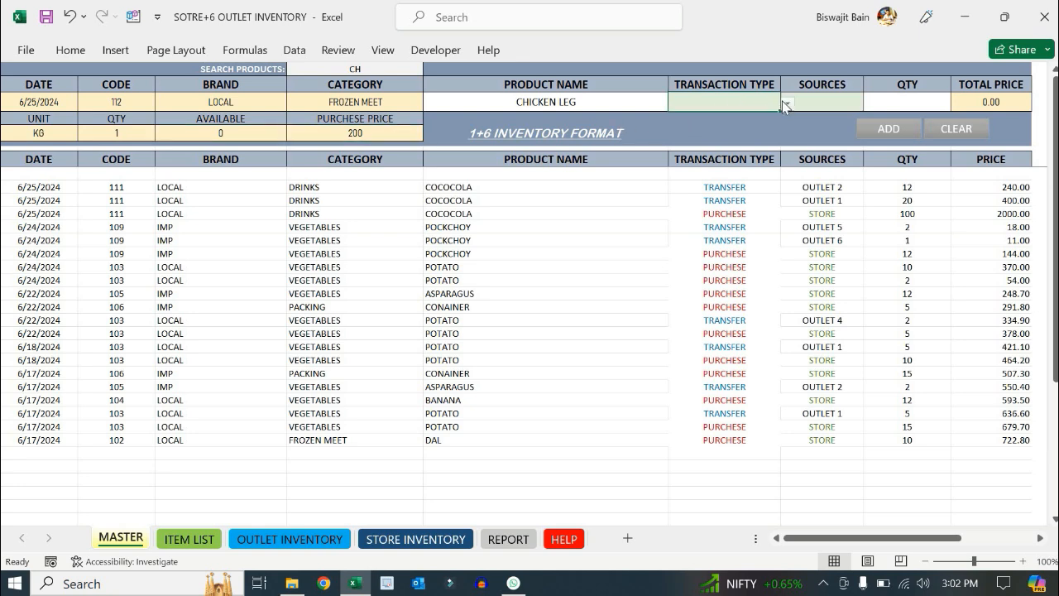
left_click(787, 104)
left_click(769, 121)
left_click(851, 101)
left_click(873, 104)
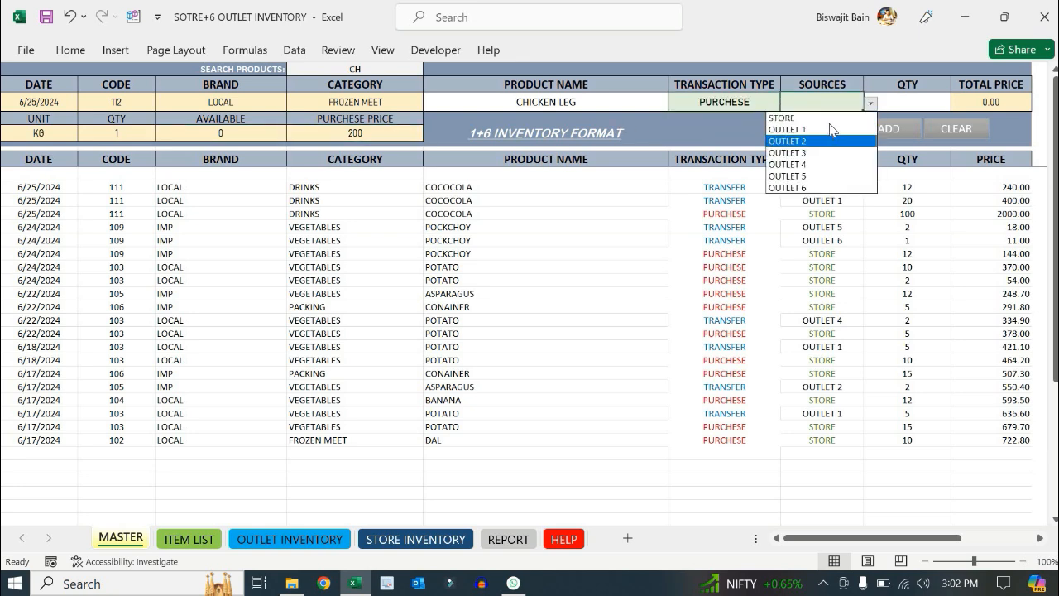
left_click(831, 122)
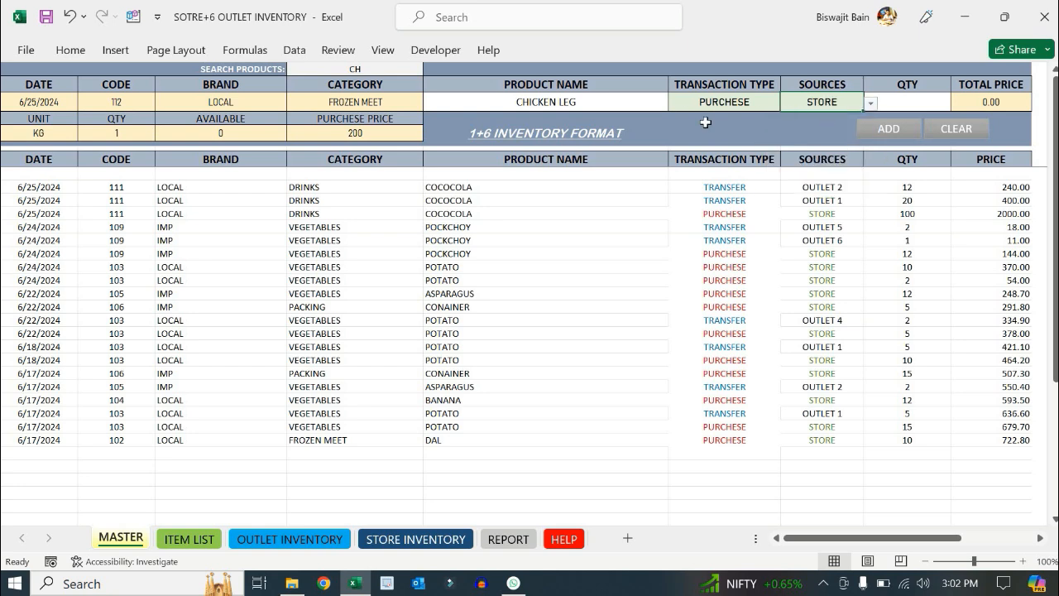
Set the purchase quantity to 50 and add the CHICKEN LEG purchase to the transaction table
left_click(911, 98)
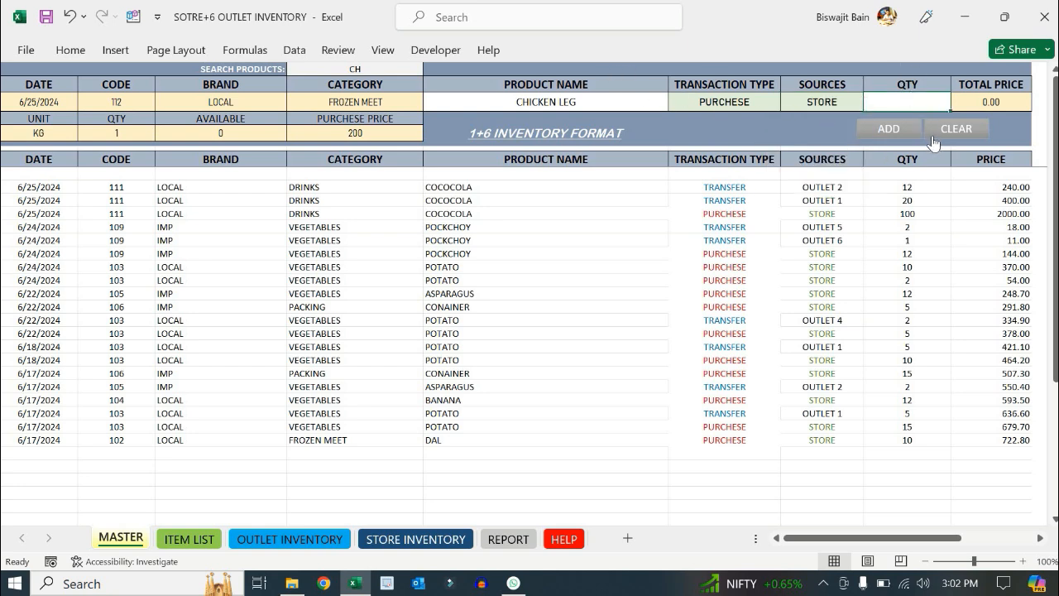
type("50")
key("Return")
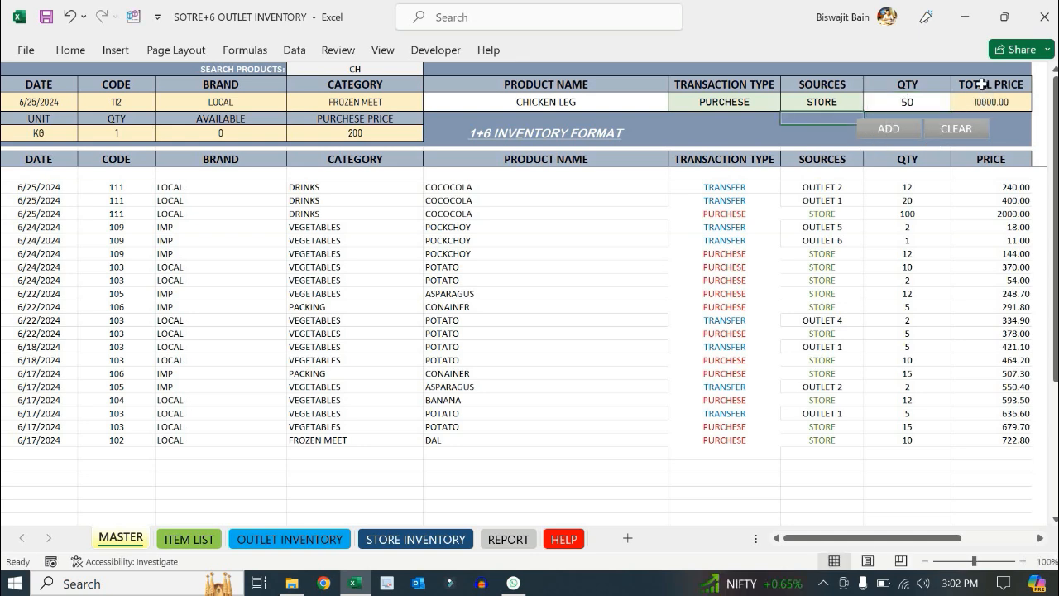
left_click(882, 130)
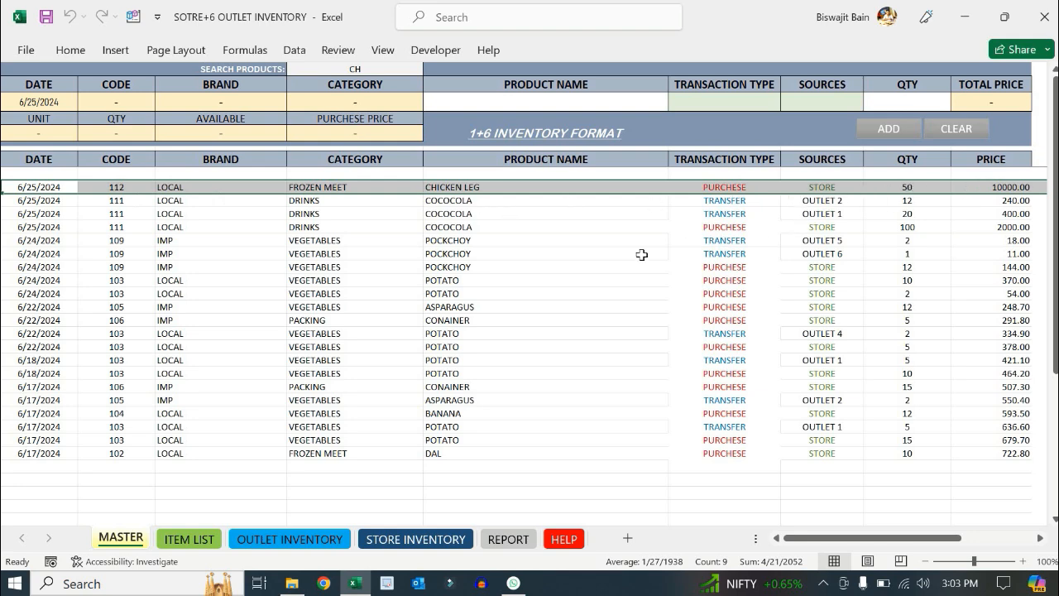
left_click(597, 266)
Start another CHICKEN LEG entry with TRANSFER as its transaction type
left_click(676, 104)
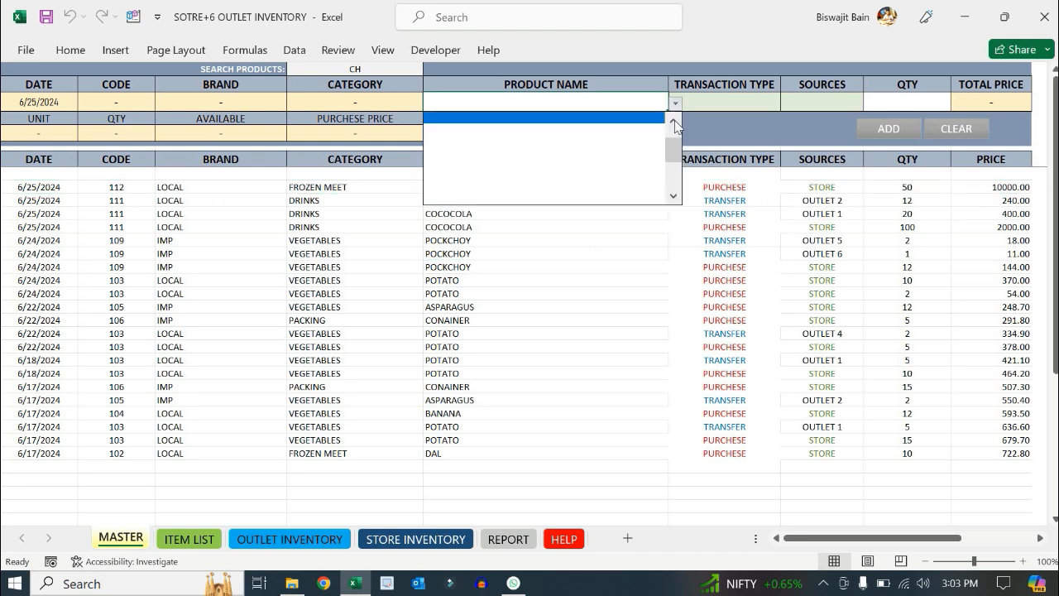
left_click(599, 142)
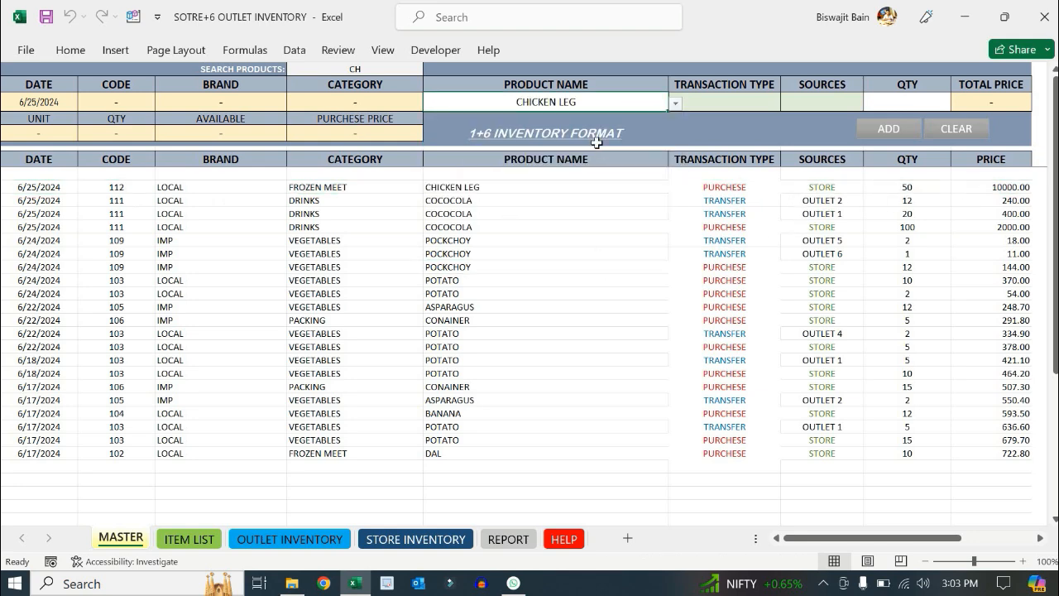
left_click(773, 105)
left_click(786, 104)
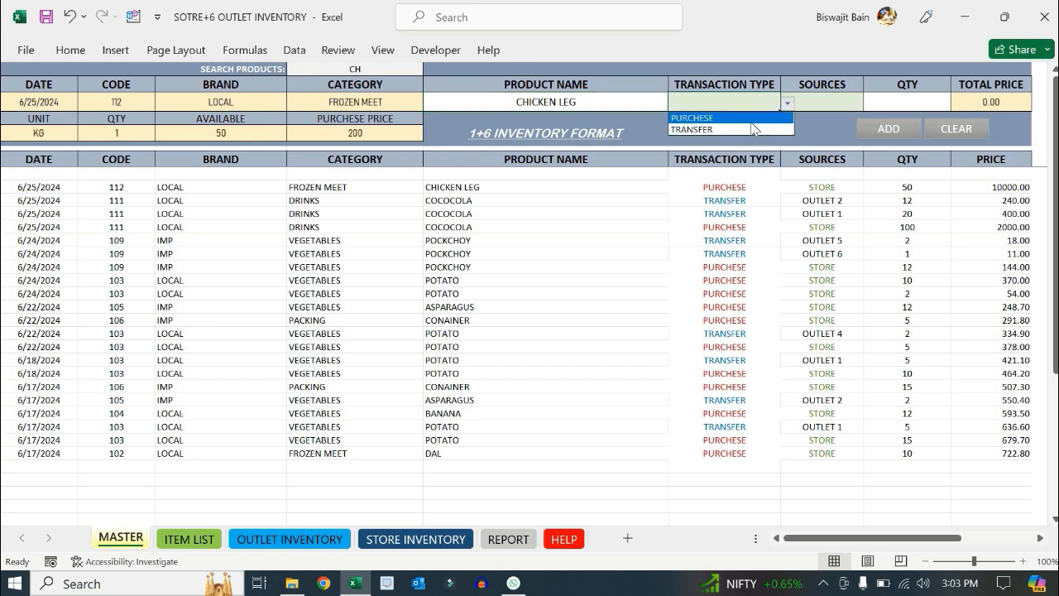
left_click(751, 125)
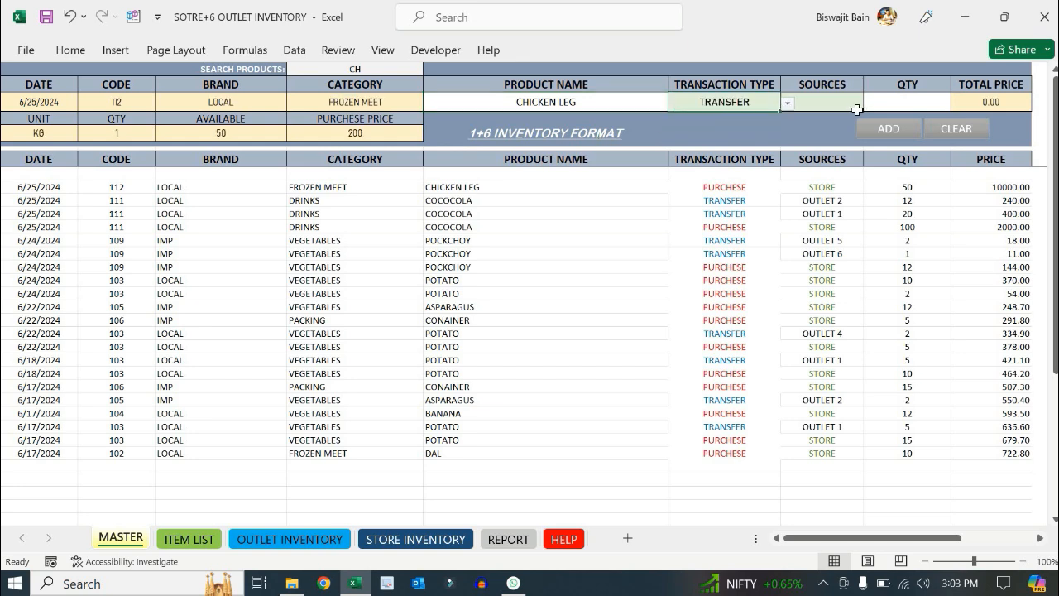
Look through the source choices and review the outlet names OUTLET 1 to OUTLET 6 on the HELP sheet
left_click(868, 104)
left_click(870, 102)
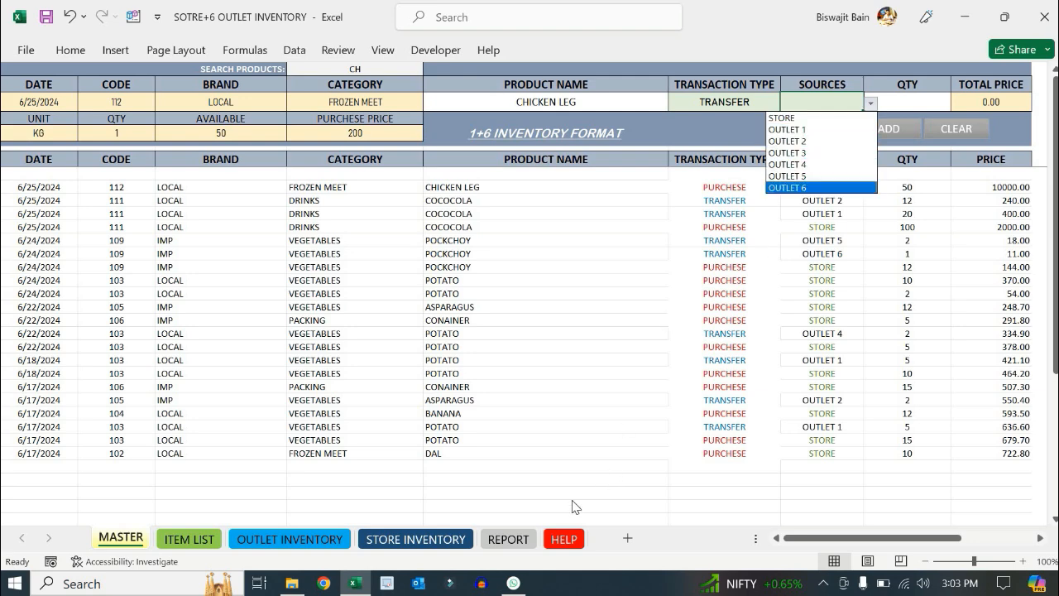
key("Escape")
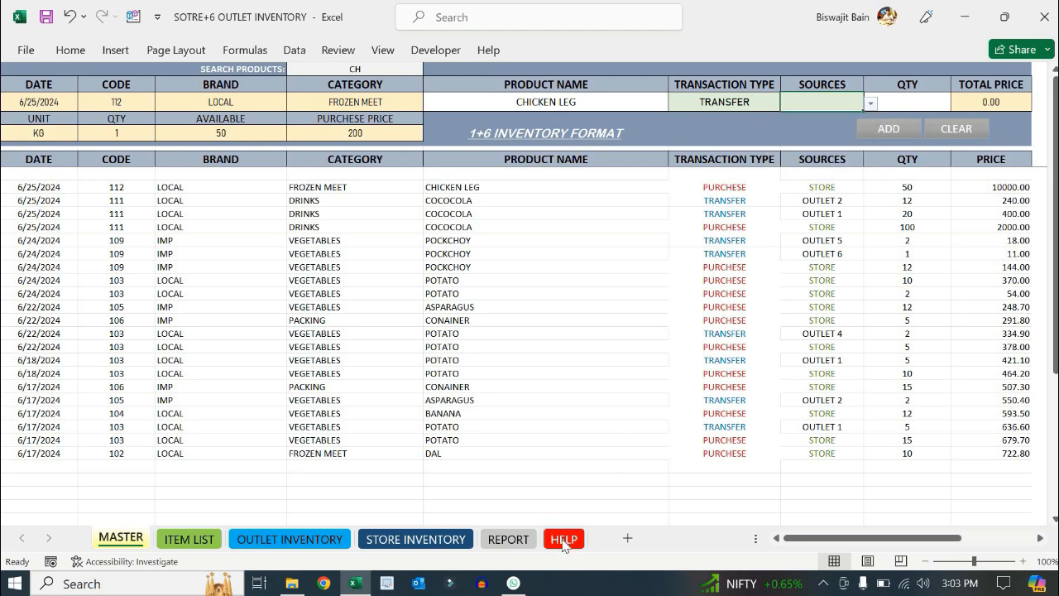
left_click(564, 538)
left_click_drag(283, 125, 282, 206)
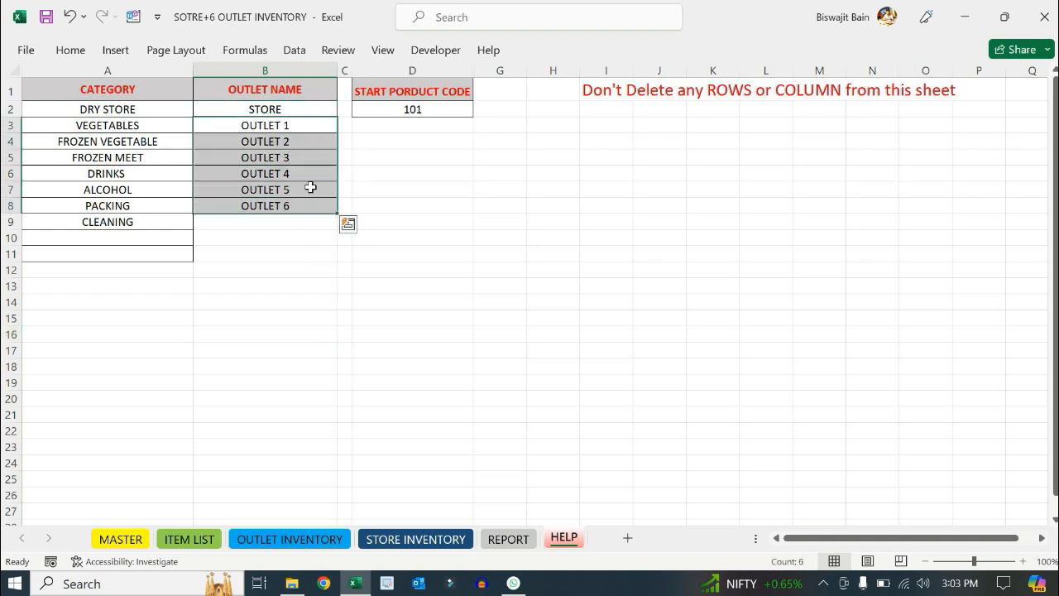
On the MASTER sheet, set the transfer's source to OUTLET 1 and quantity to 2, and add it to the transaction table
left_click(120, 538)
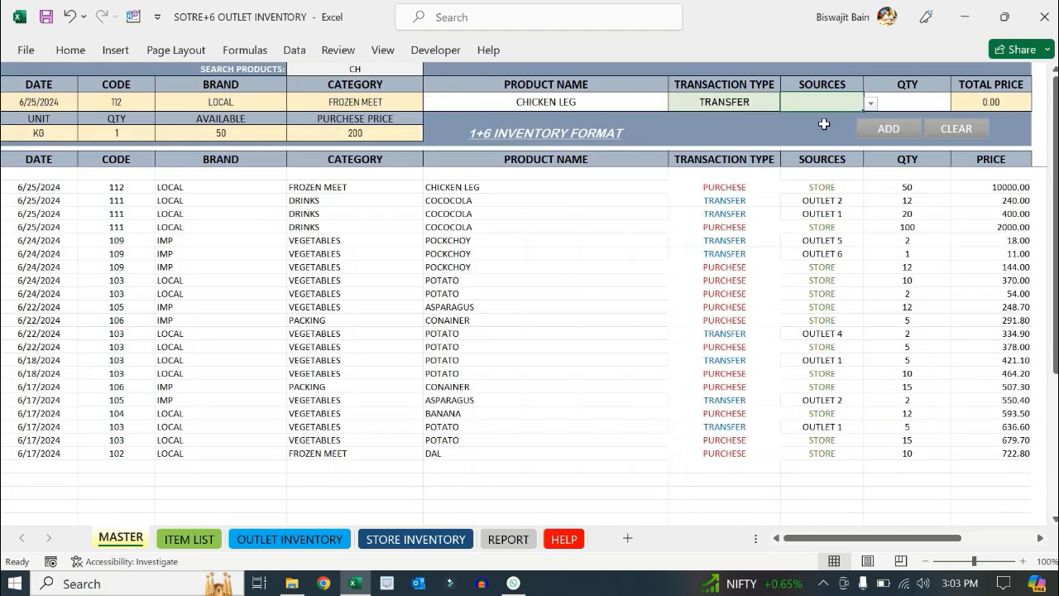
left_click(872, 102)
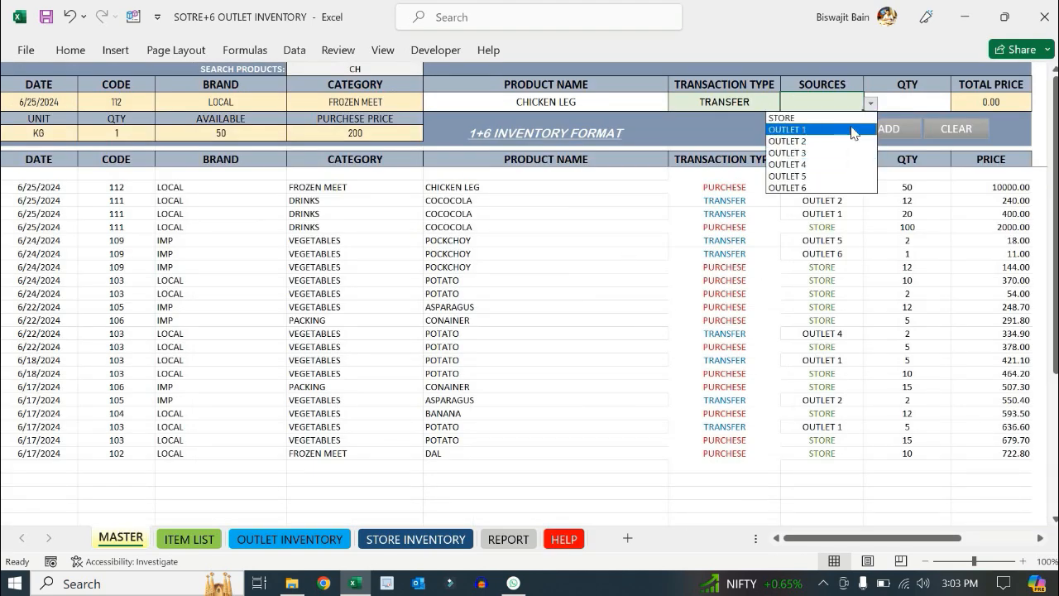
left_click(852, 130)
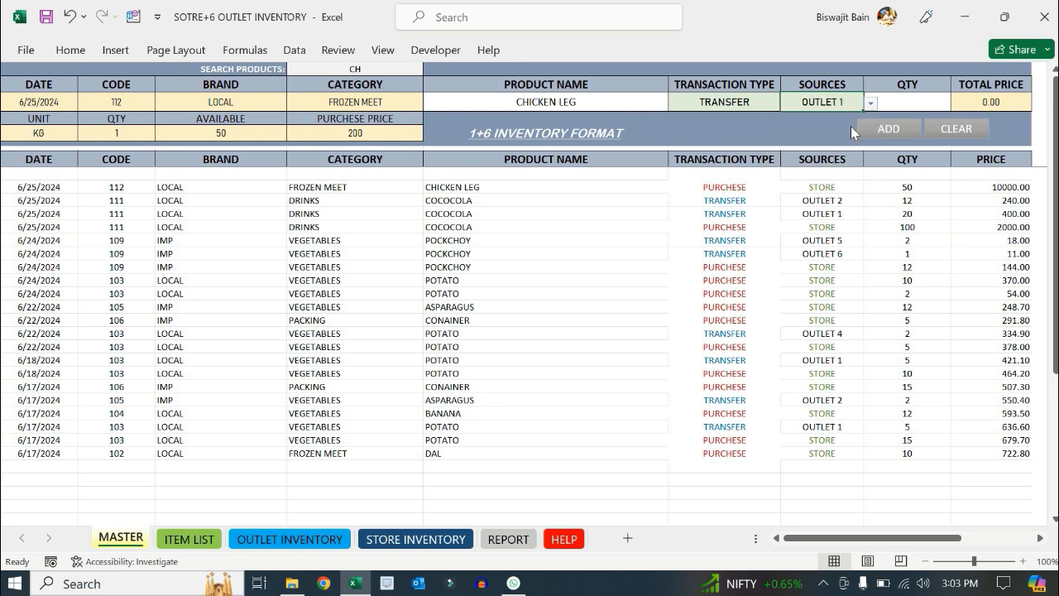
left_click(908, 99)
type("2")
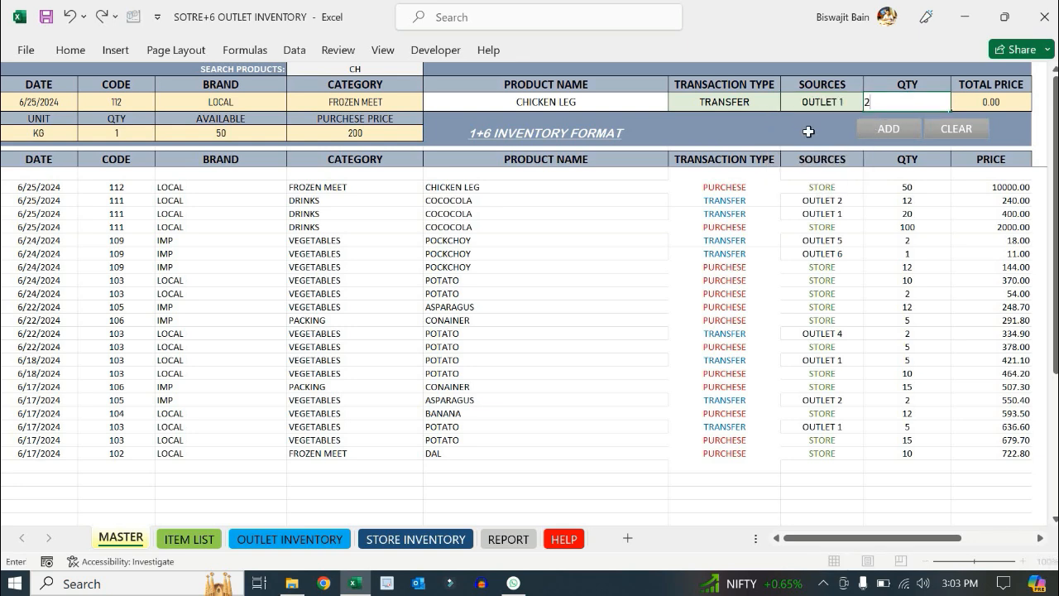
left_click(888, 129)
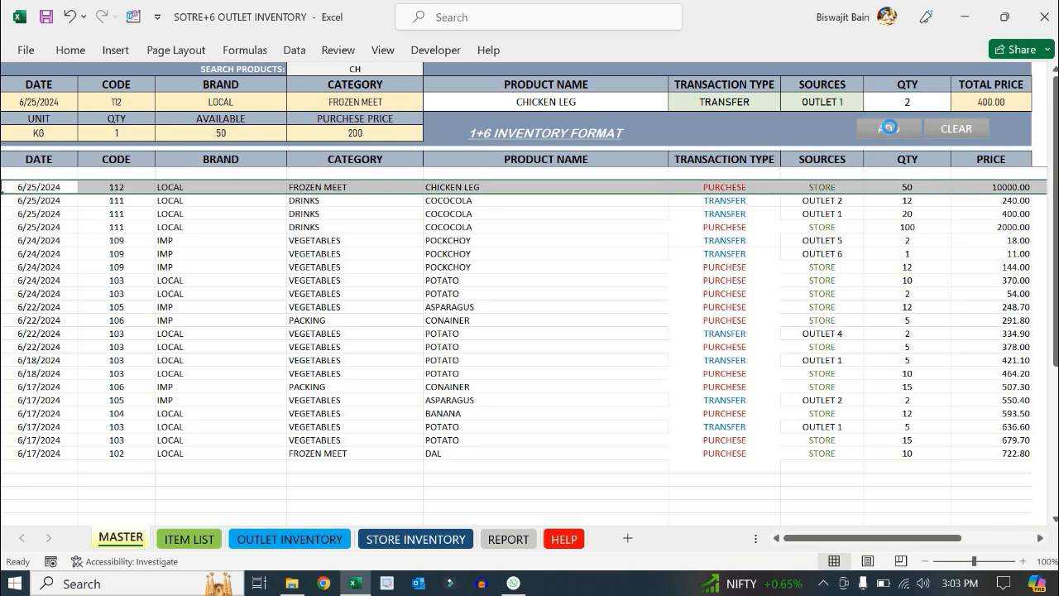
left_click(676, 241)
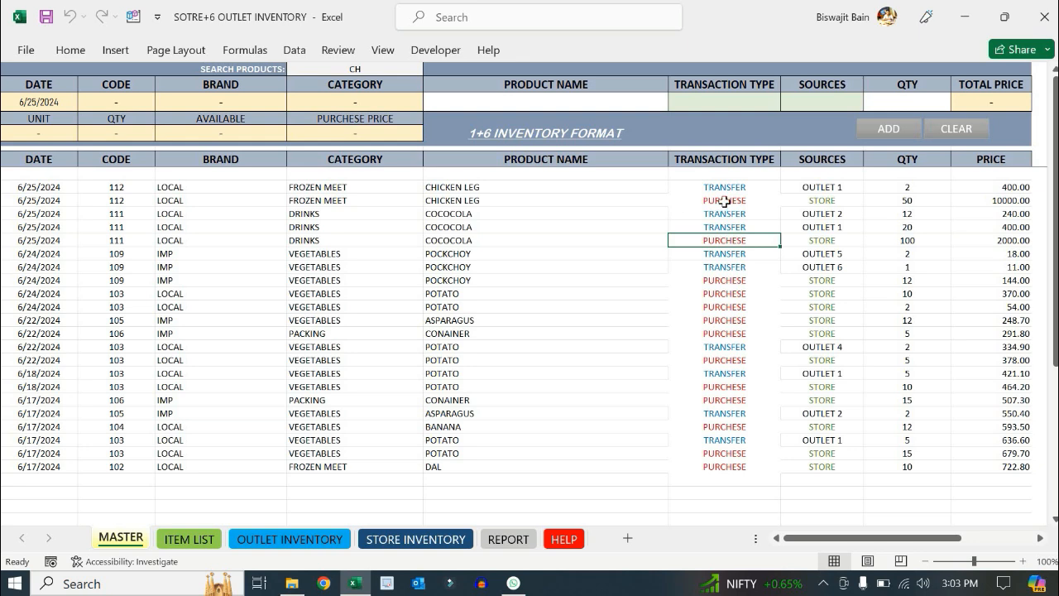
Review the cleared entry fields and the transaction details of the two new CHICKEN LEG rows
left_click(638, 101)
left_click(676, 103)
key("Escape")
left_click(836, 103)
left_click(879, 101)
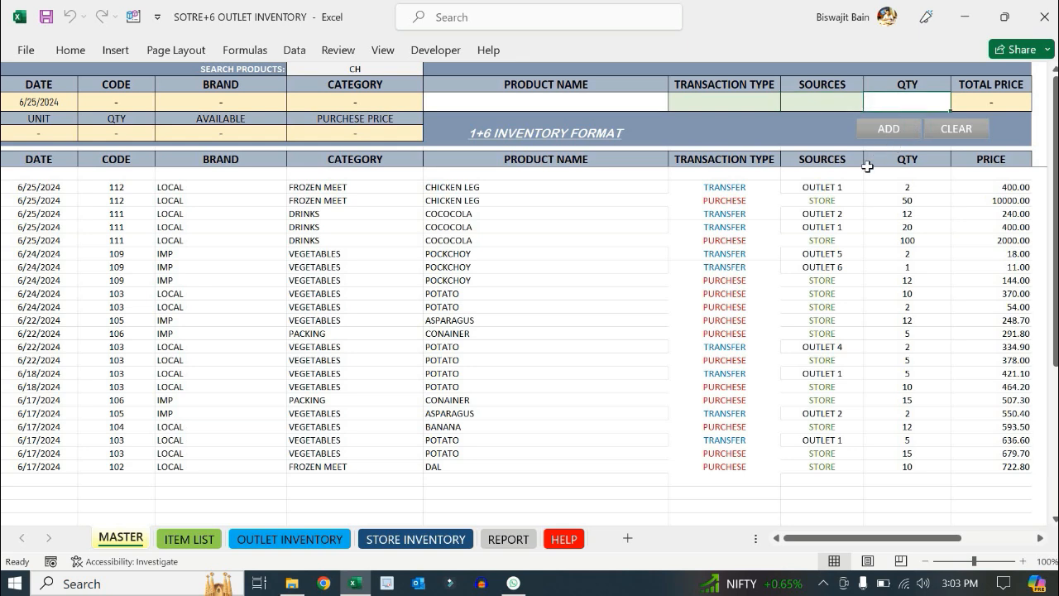
left_click_drag(735, 184, 1017, 206)
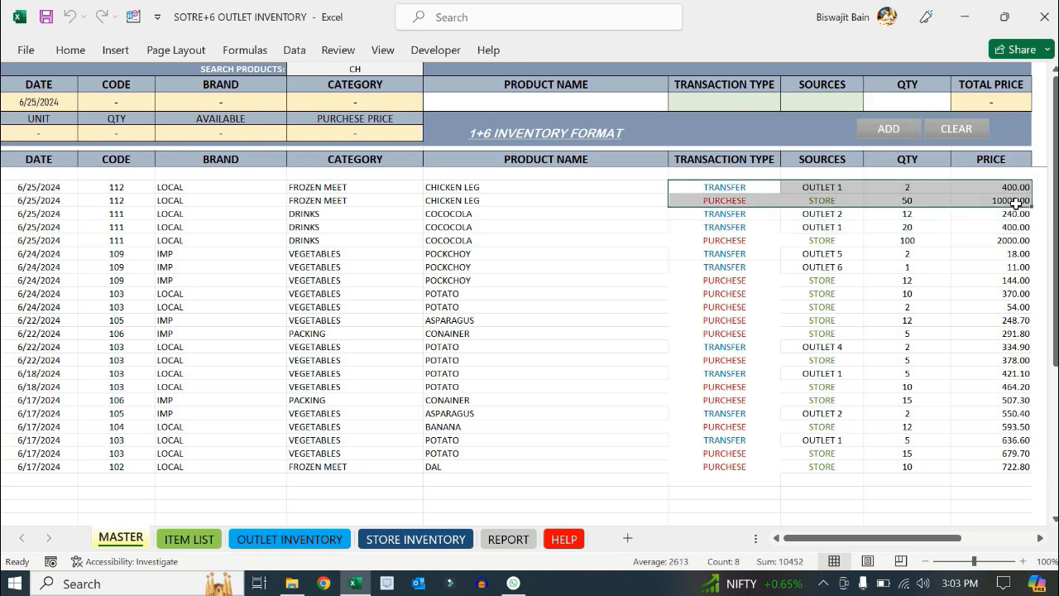
left_click(648, 294)
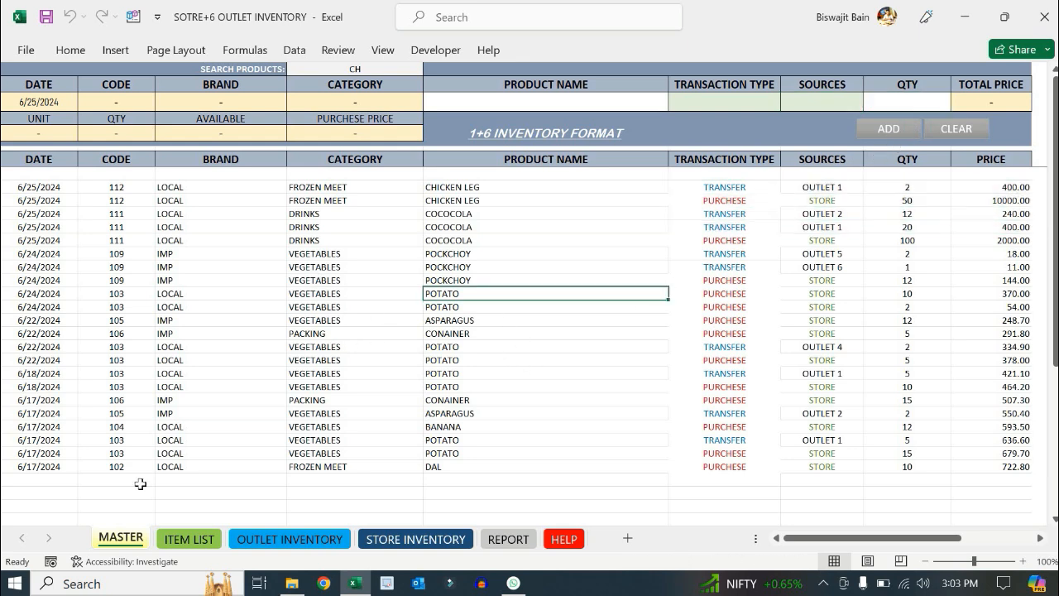
On the OUTLET INVENTORY sheet, review the inventory heading and the OPENING and CLOSING columns of OUTLET 1 to OUTLET 3
left_click(262, 545)
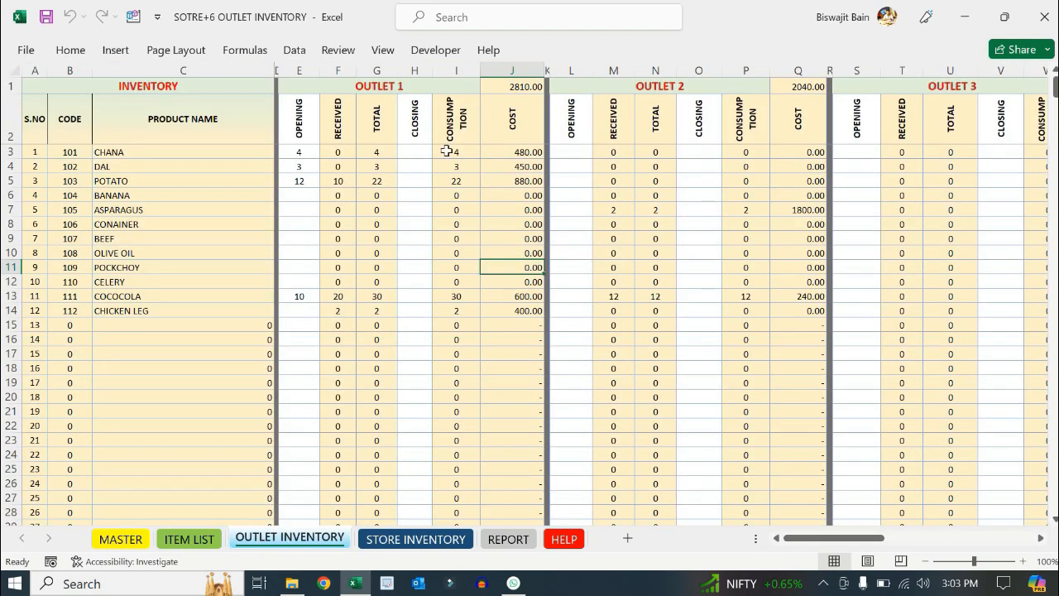
left_click(89, 88)
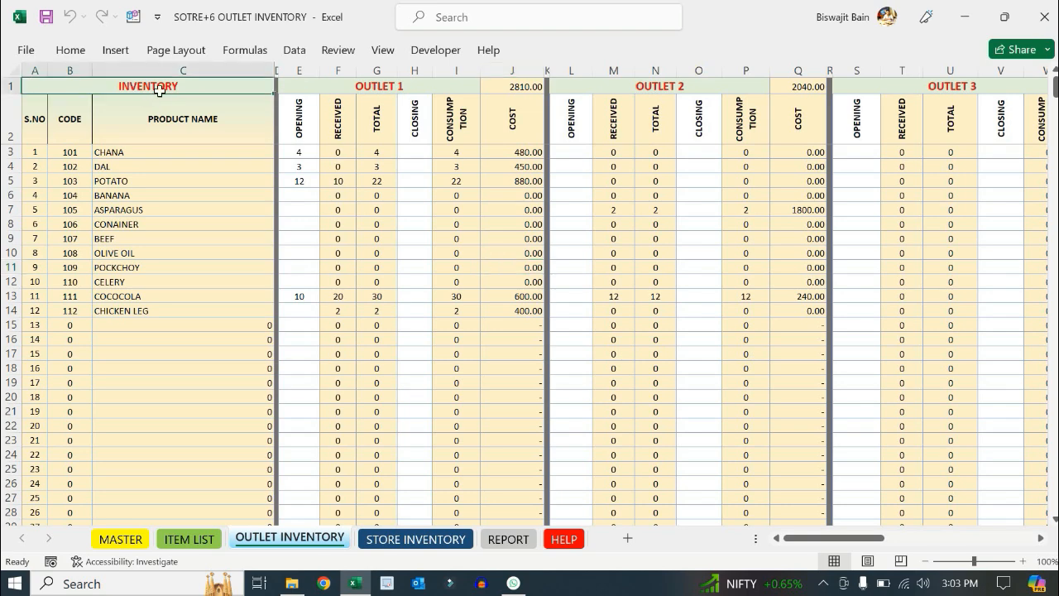
left_click(305, 134)
mouse_move(832, 541)
left_mouse_down()
mouse_move(1026, 556)
mouse_move(832, 542)
left_mouse_up()
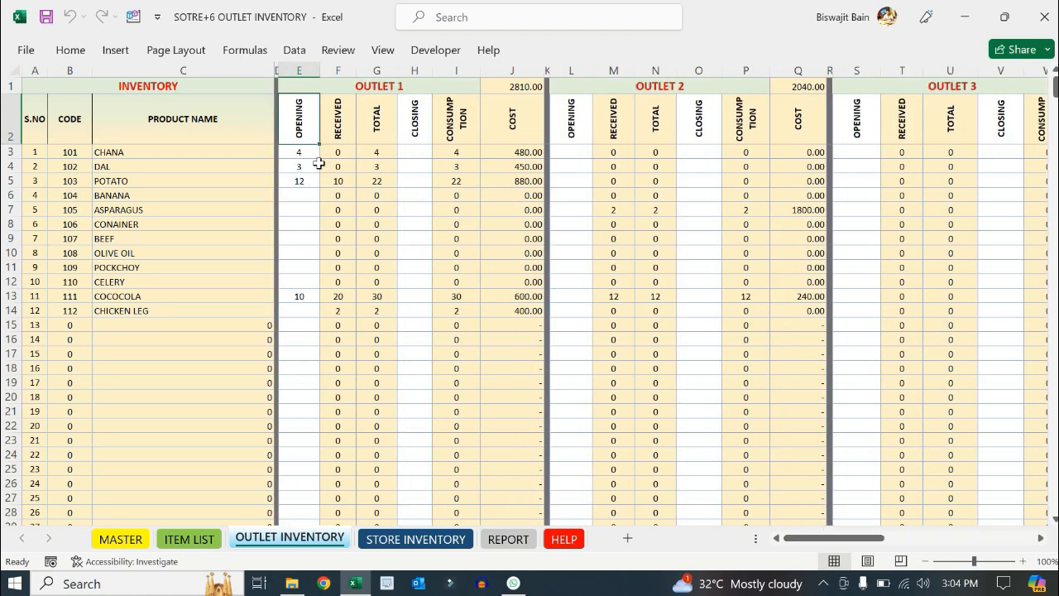
left_click(299, 71)
left_click(415, 70)
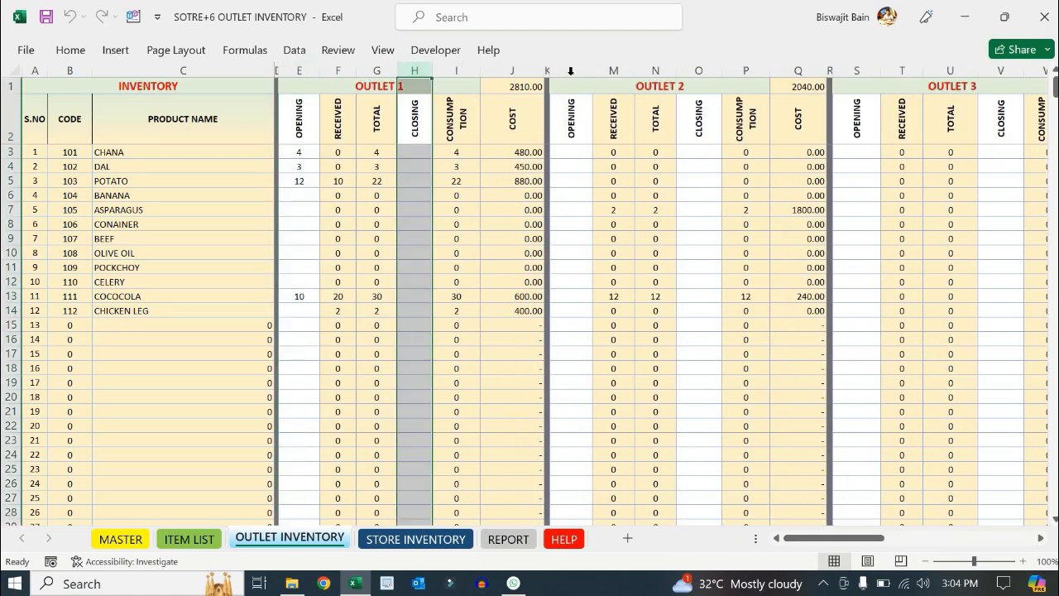
left_click(569, 70)
left_click(699, 70)
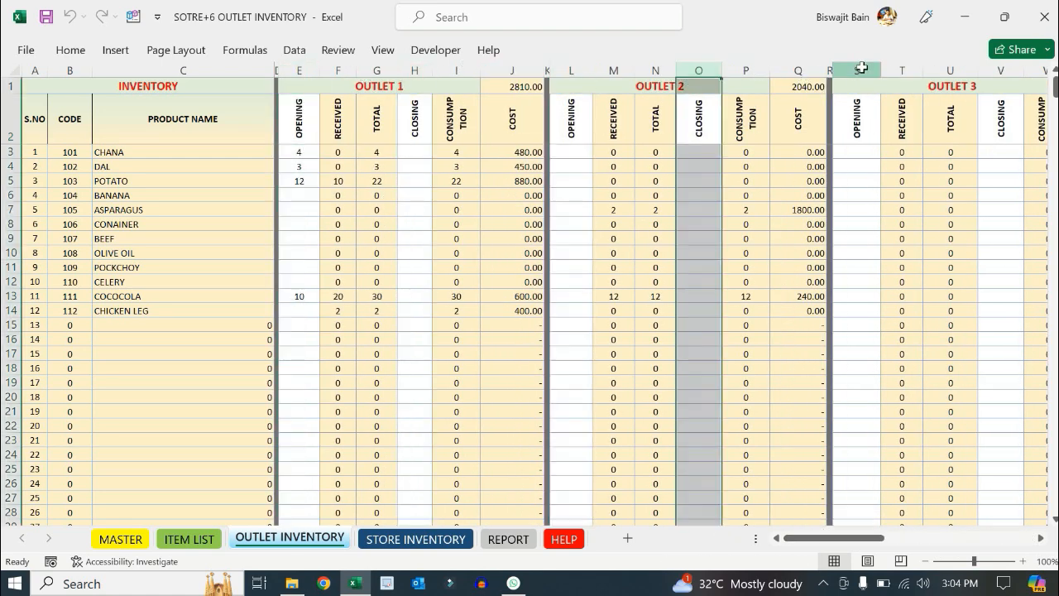
left_click(861, 66)
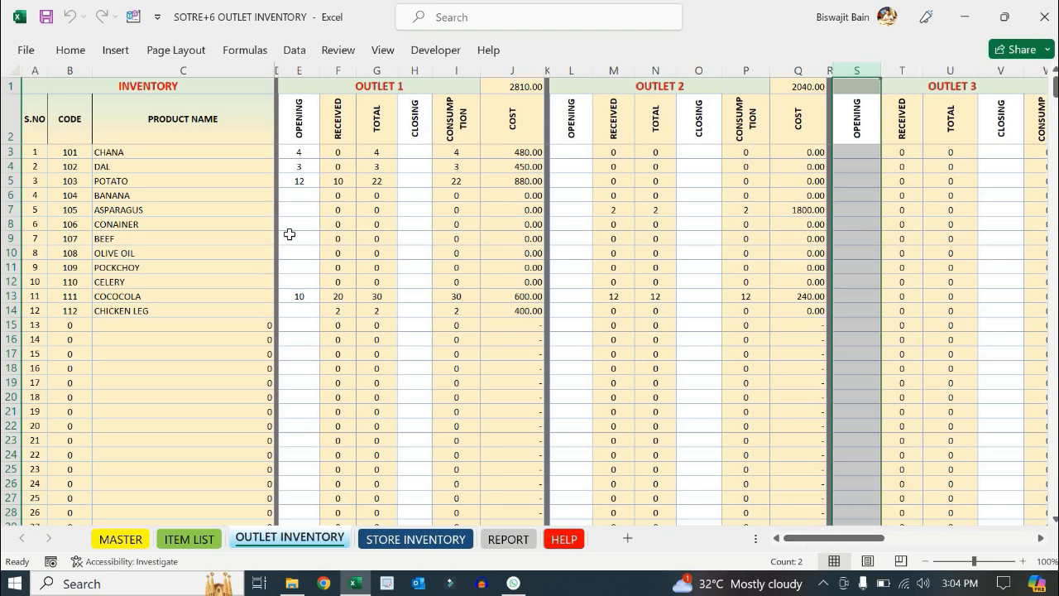
left_click(400, 180)
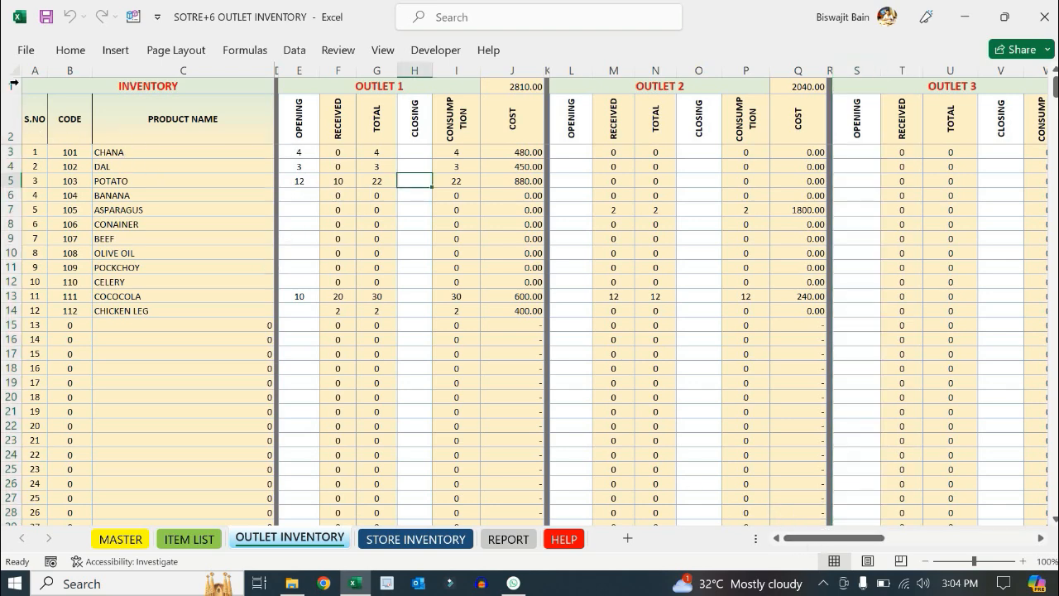
Review the product list and set CHICKEN LEG's opening stock for OUTLET 1 to 5
left_click_drag(173, 151, 163, 308)
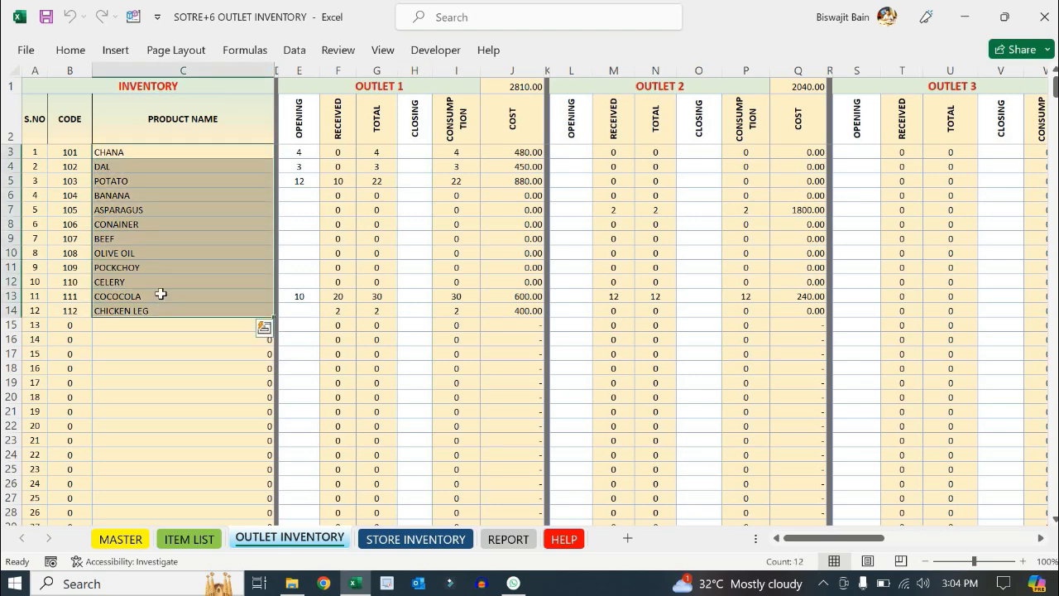
left_click(162, 296)
left_click_drag(303, 148, 298, 312)
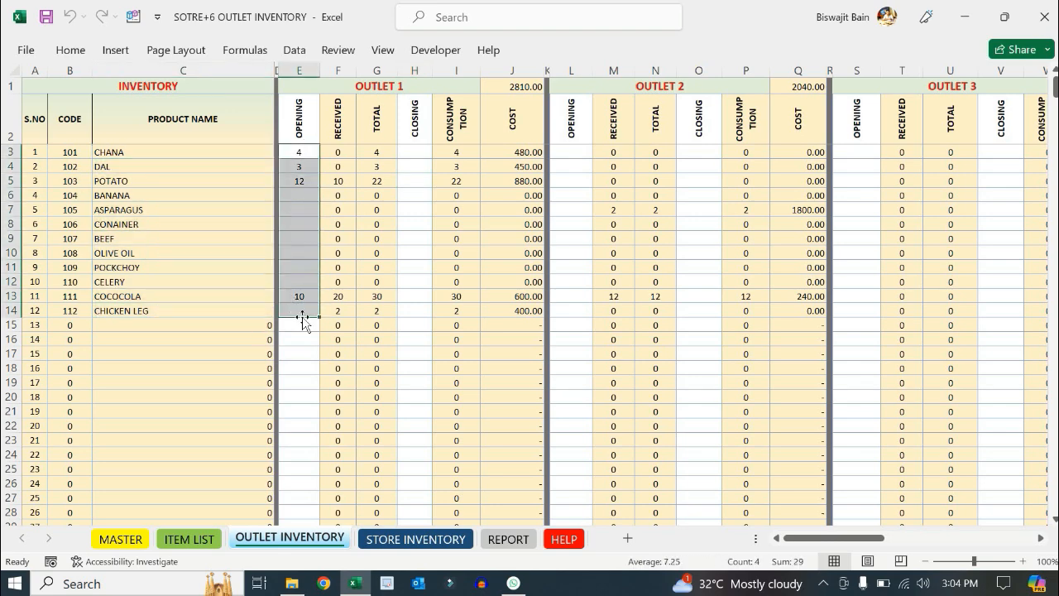
left_click(298, 310)
type("5")
left_click(314, 336)
left_click(306, 312)
left_click_drag(339, 282, 339, 310)
Look across the outlet blocks from OUTLET 1 to OUTLET 6
left_click(376, 88)
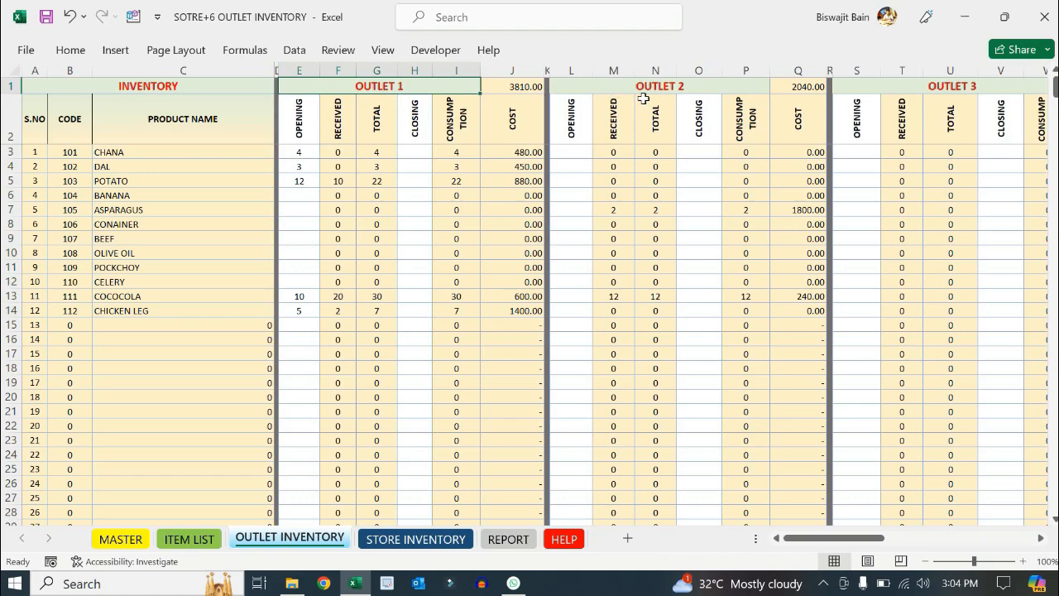
left_click(711, 86)
left_click(968, 86)
left_click_drag(878, 538, 1004, 538)
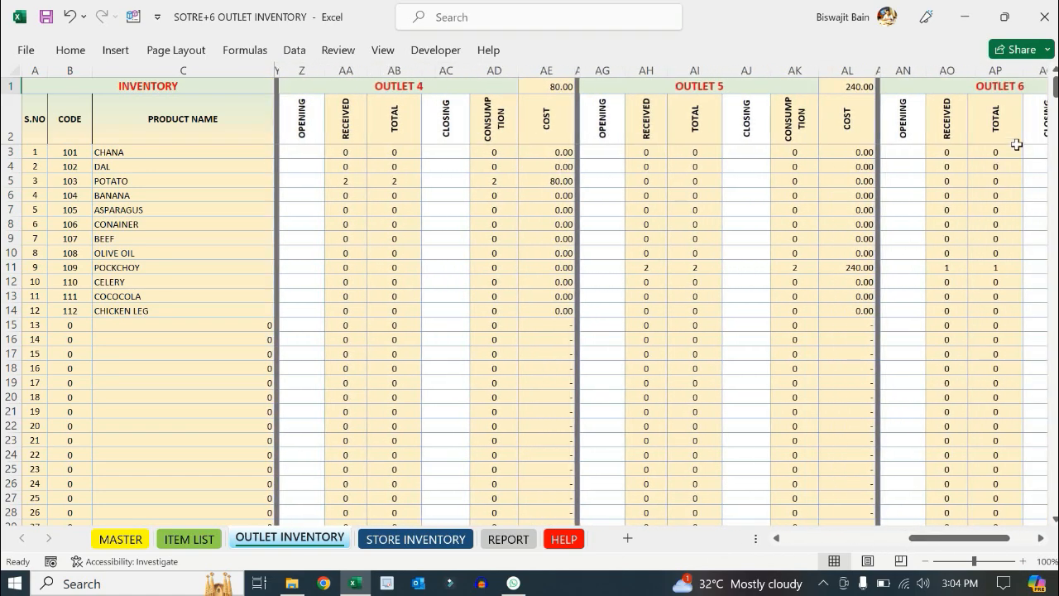
left_click(1003, 82)
Examine OUTLET 5's opening, received, total, closing, consumption and cost columns, and return to OUTLET 1
left_click_drag(604, 58, 843, 75)
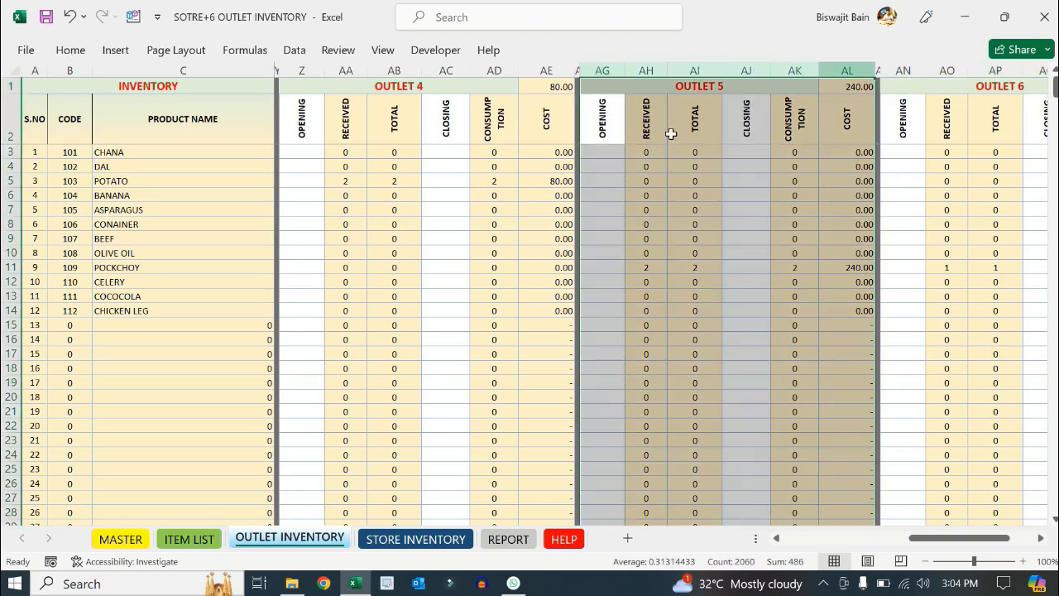
left_click(603, 121)
left_click(646, 106)
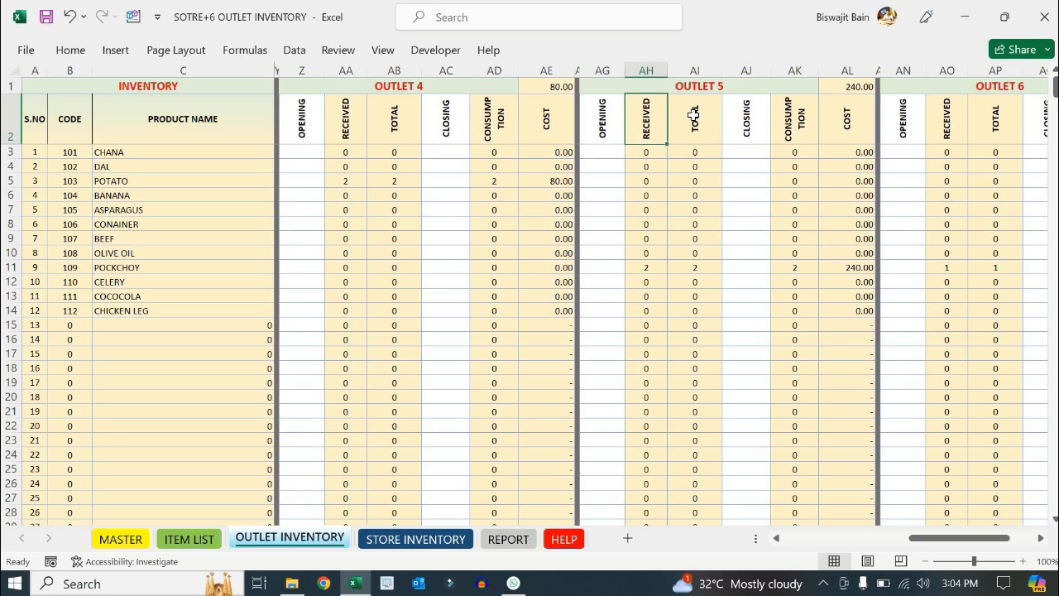
left_click(697, 70)
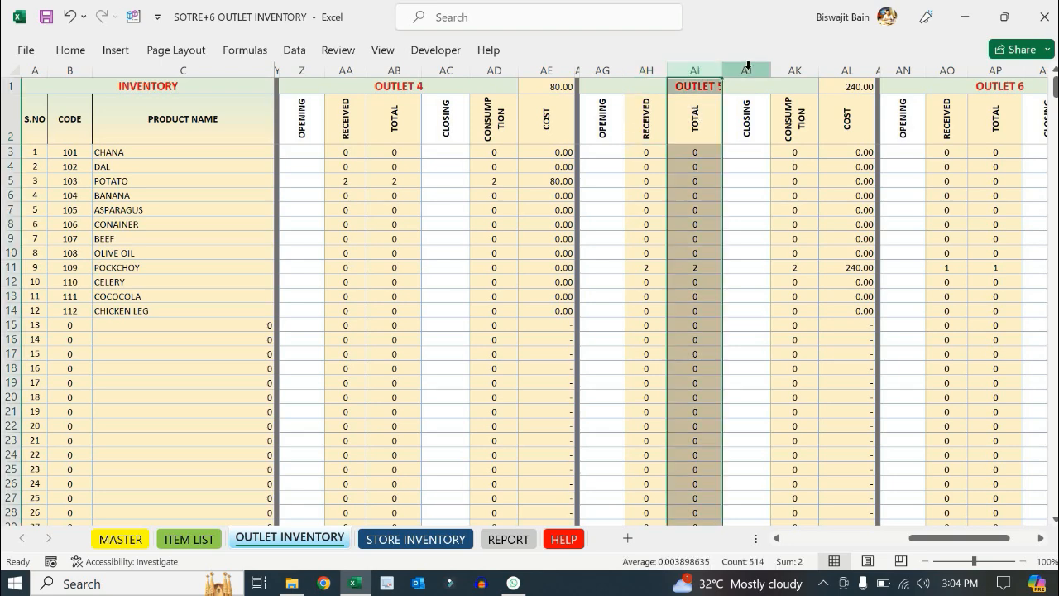
left_click(800, 70)
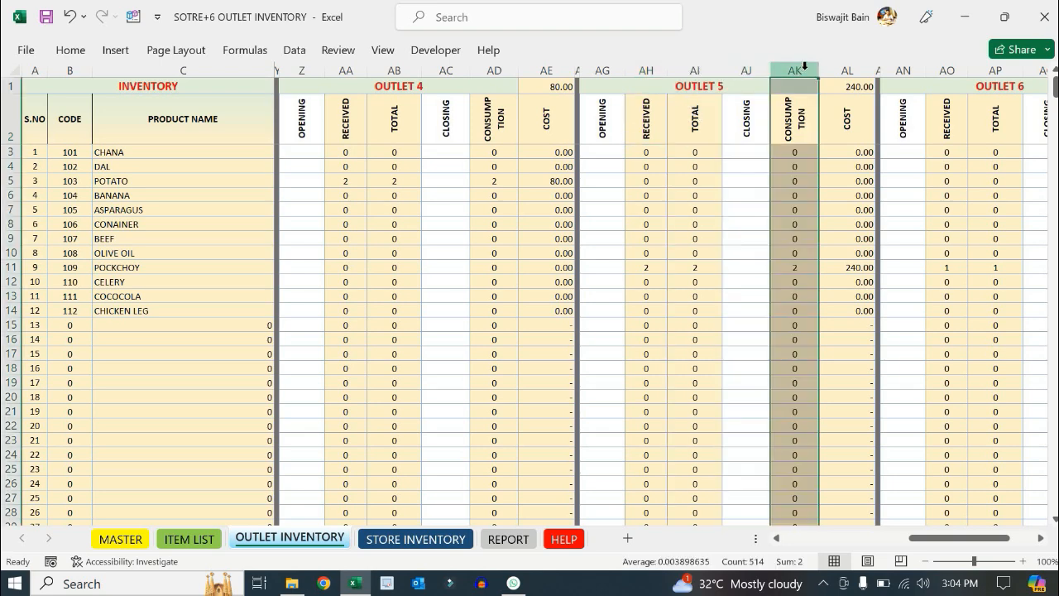
left_click(747, 71)
left_click(795, 70)
left_click(847, 71)
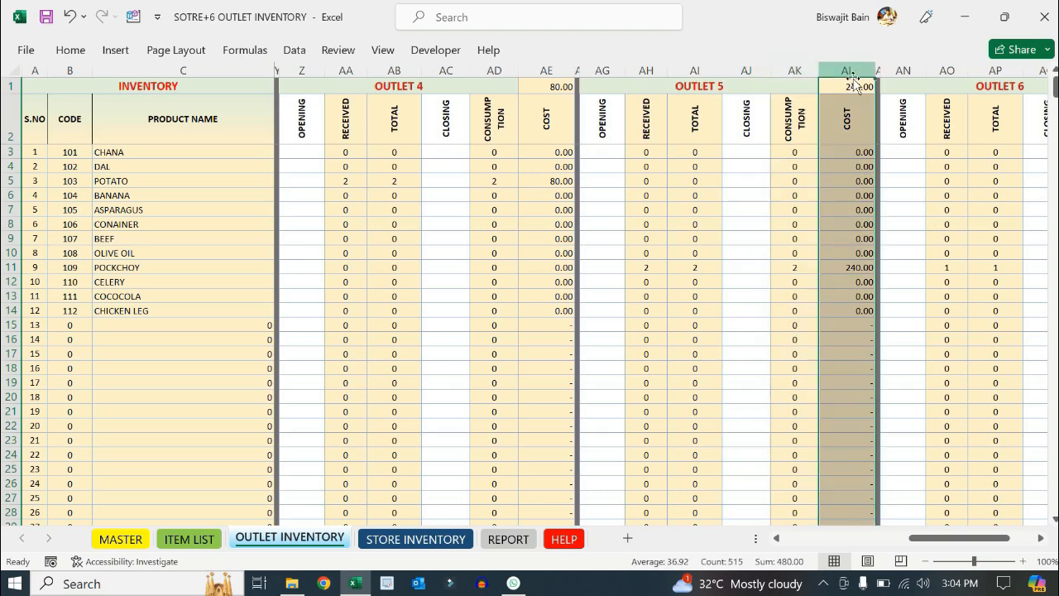
left_click(877, 542)
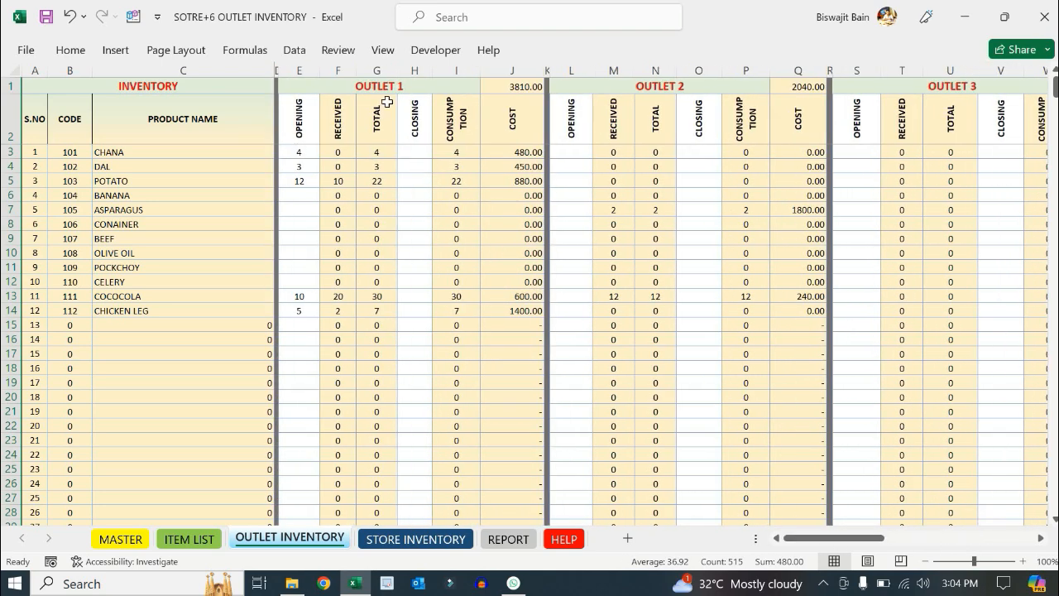
Examine the OUTLET 1 block and CHICKEN LEG's opening, received and total quantities in it
left_click_drag(304, 70, 440, 108)
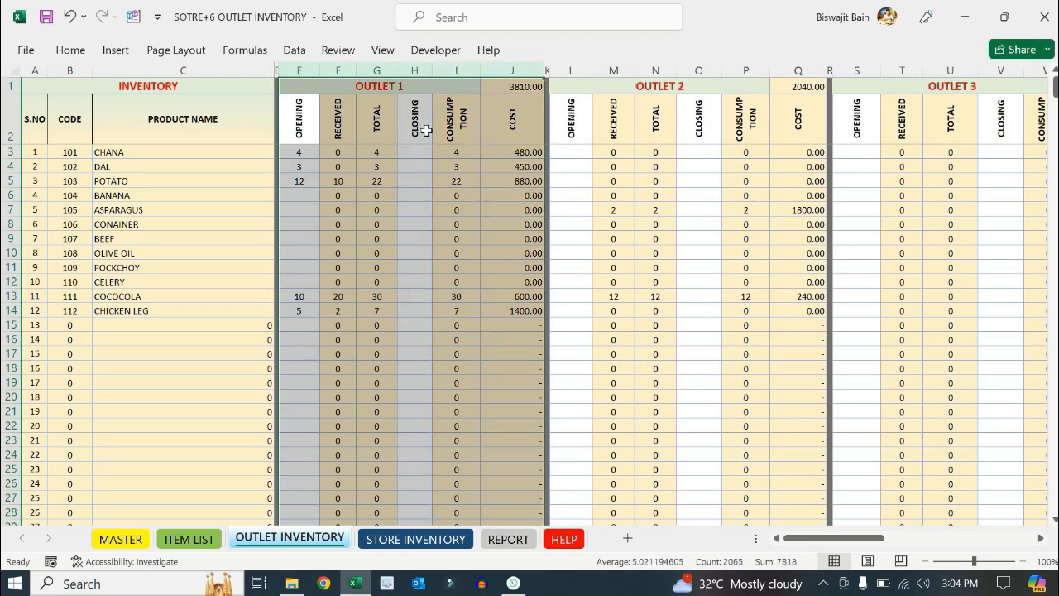
left_click(415, 151)
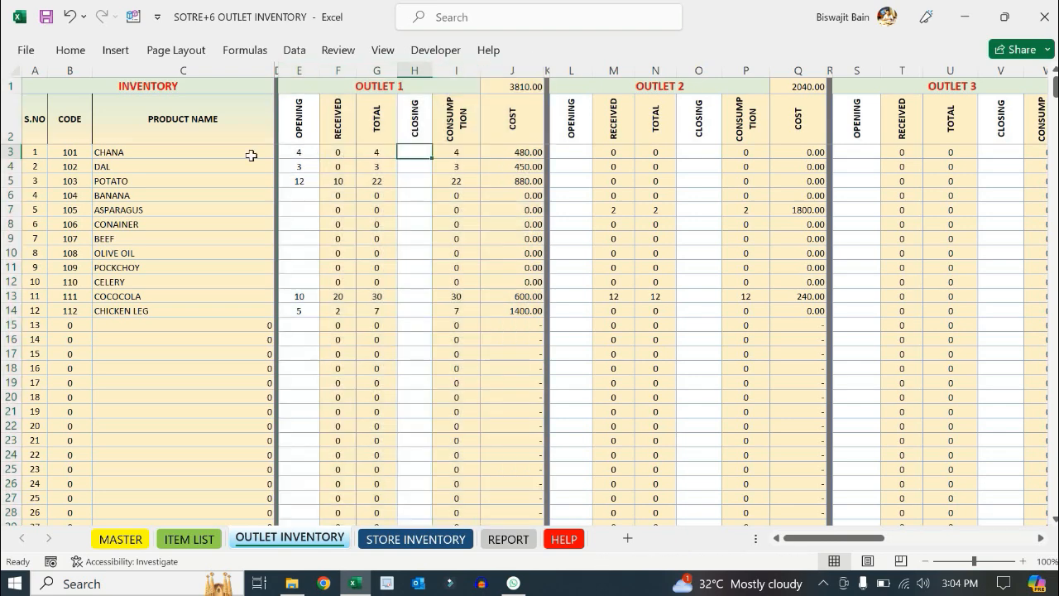
left_click(12, 311)
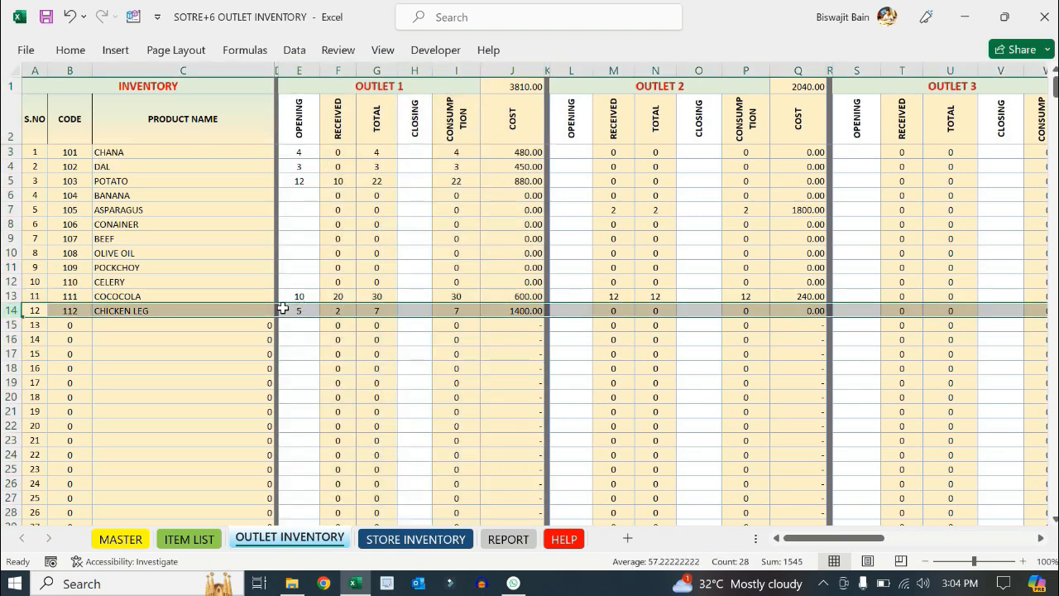
left_click(300, 310)
left_click(379, 86)
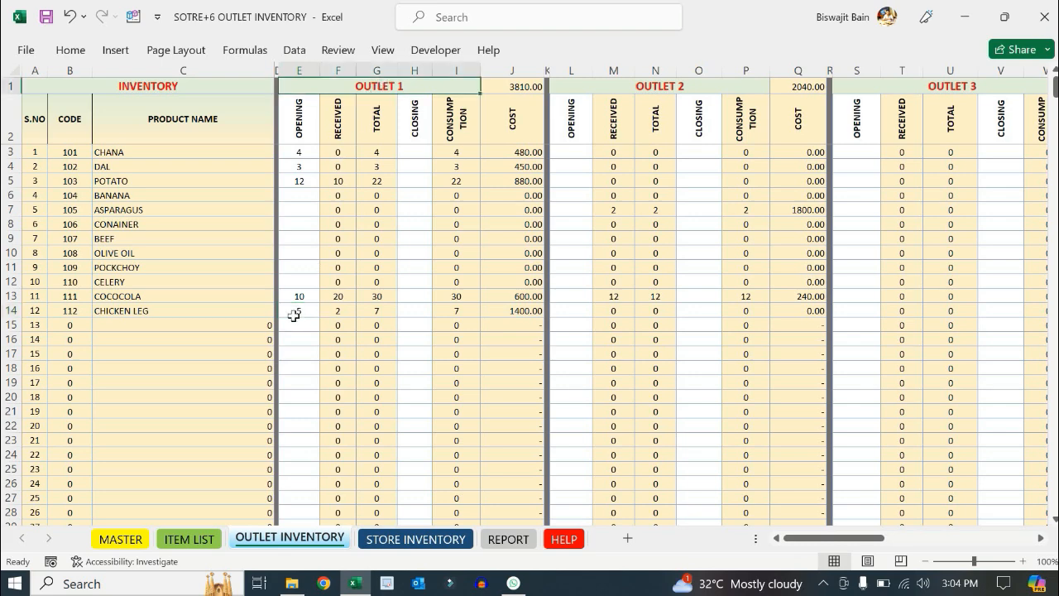
left_click(295, 307)
left_click(342, 310)
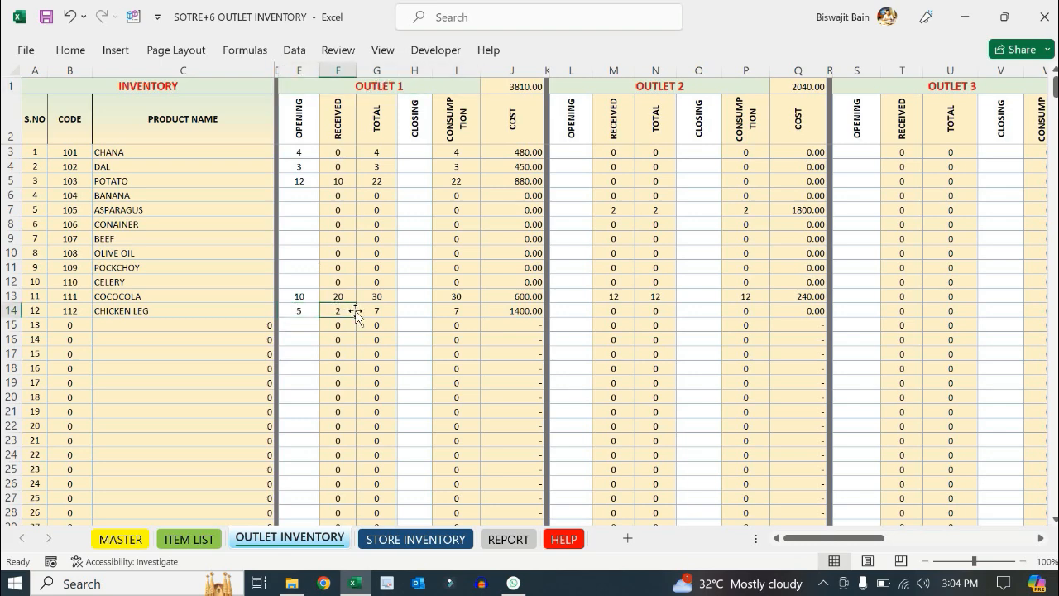
left_click(382, 311)
Set CHICKEN LEG's closing stock for OUTLET 1 to 2
left_click(419, 311)
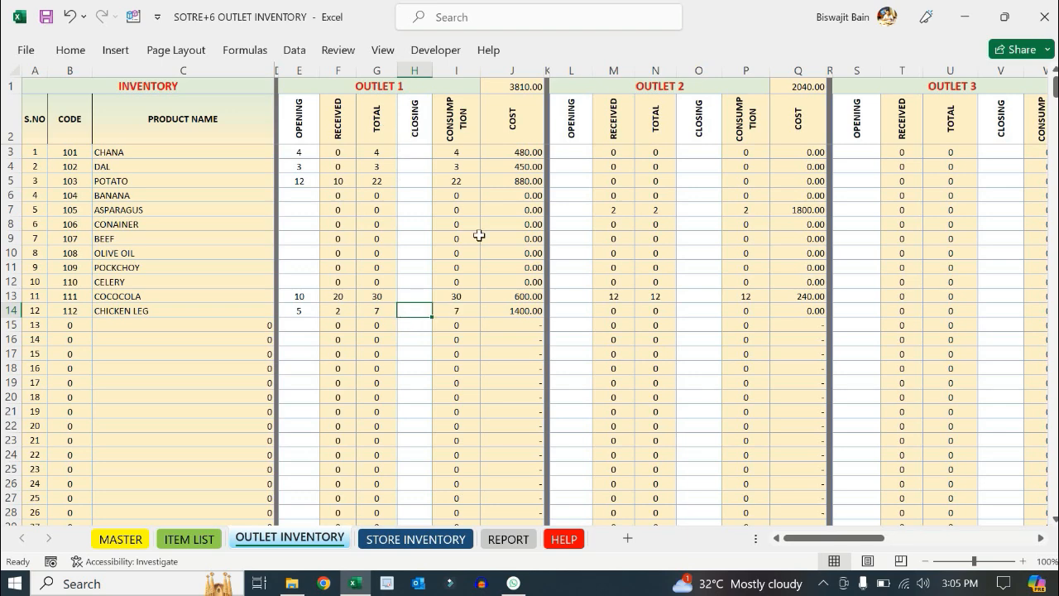
left_click(457, 310)
left_click(422, 312)
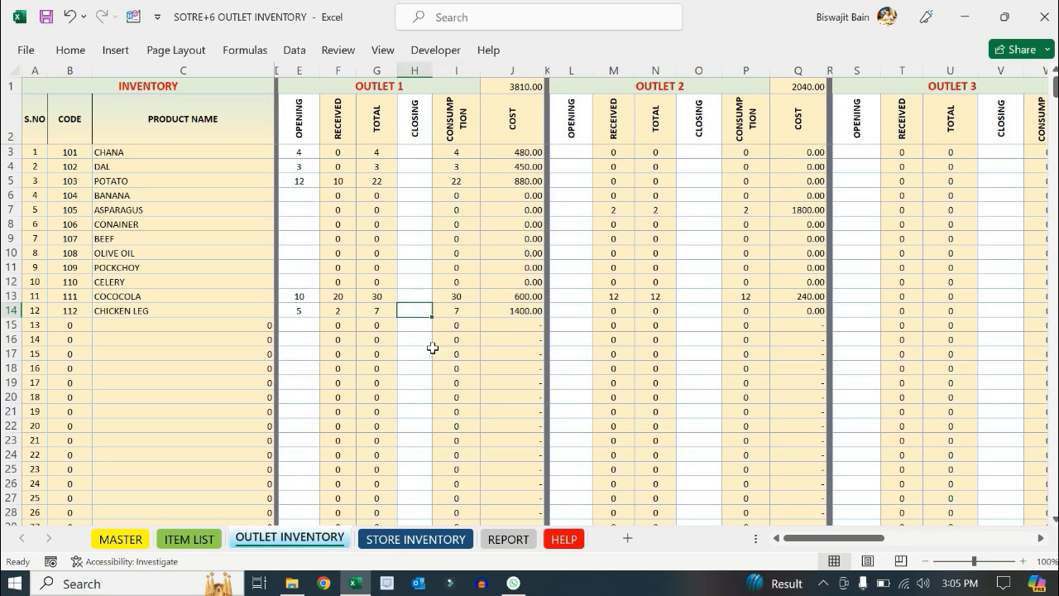
key("Left")
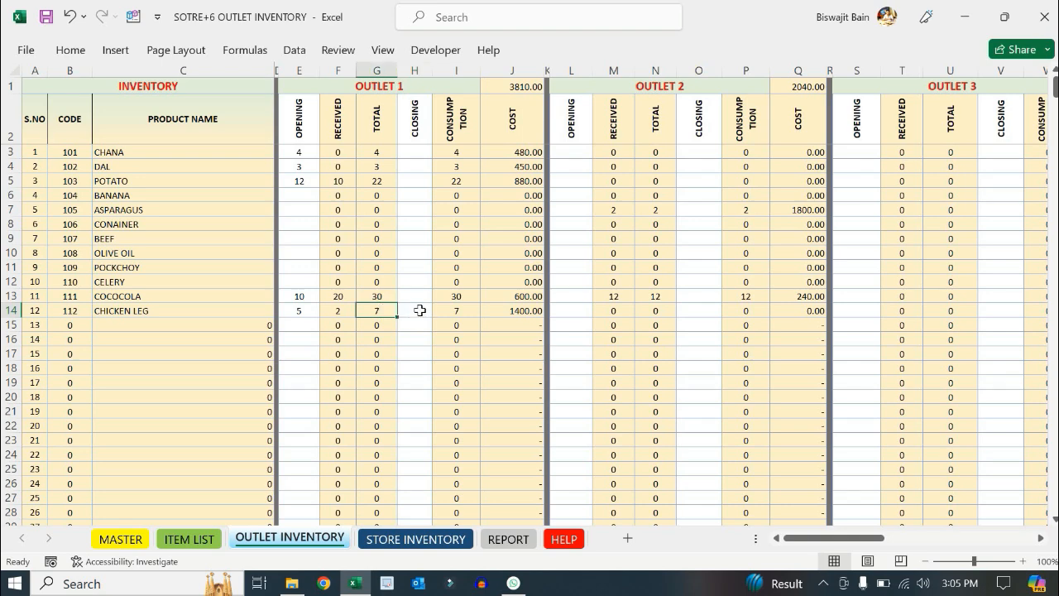
left_click(421, 312)
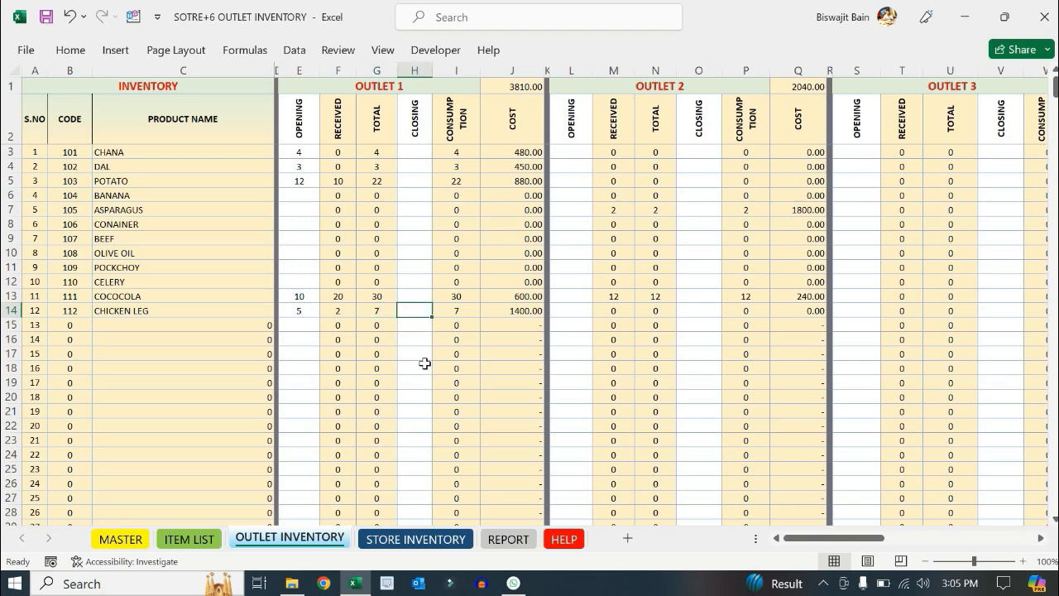
type("2")
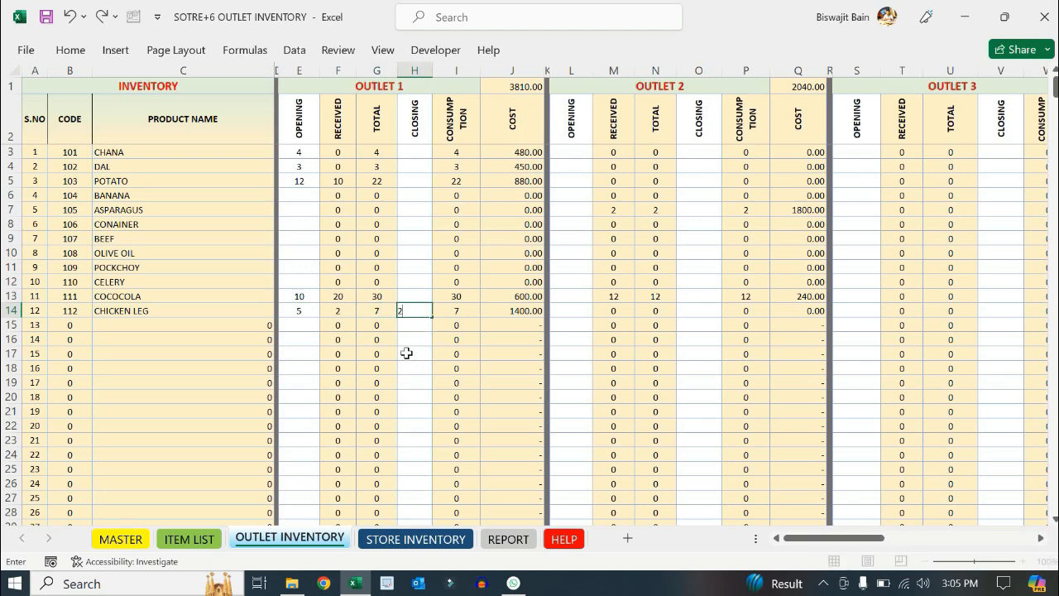
left_click(415, 336)
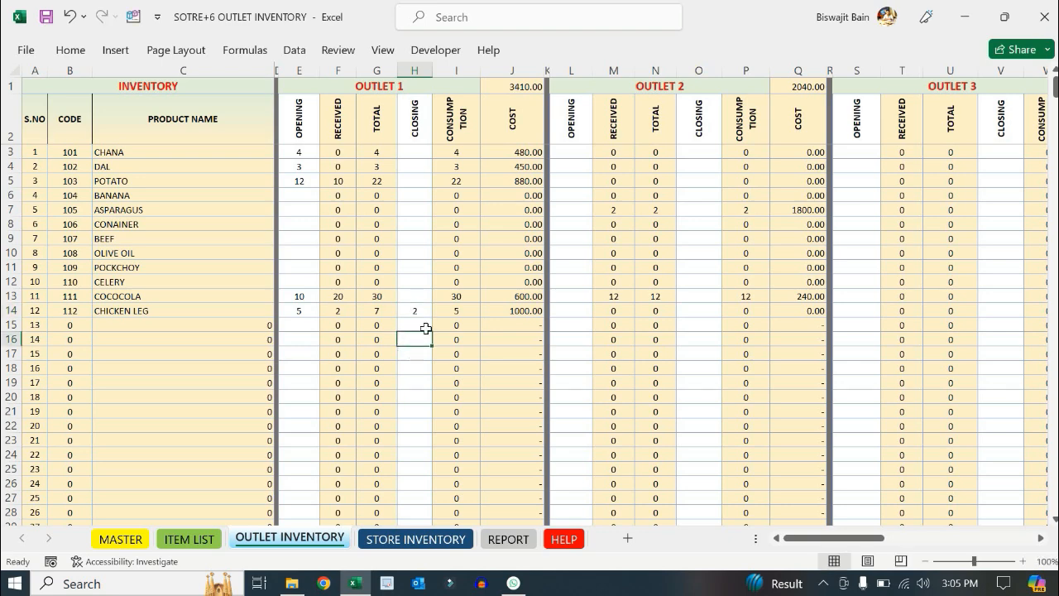
Check CHICKEN LEG's consumption and cost in OUTLET 1, and compare the item costs with the outlet's total cost
left_click(470, 310)
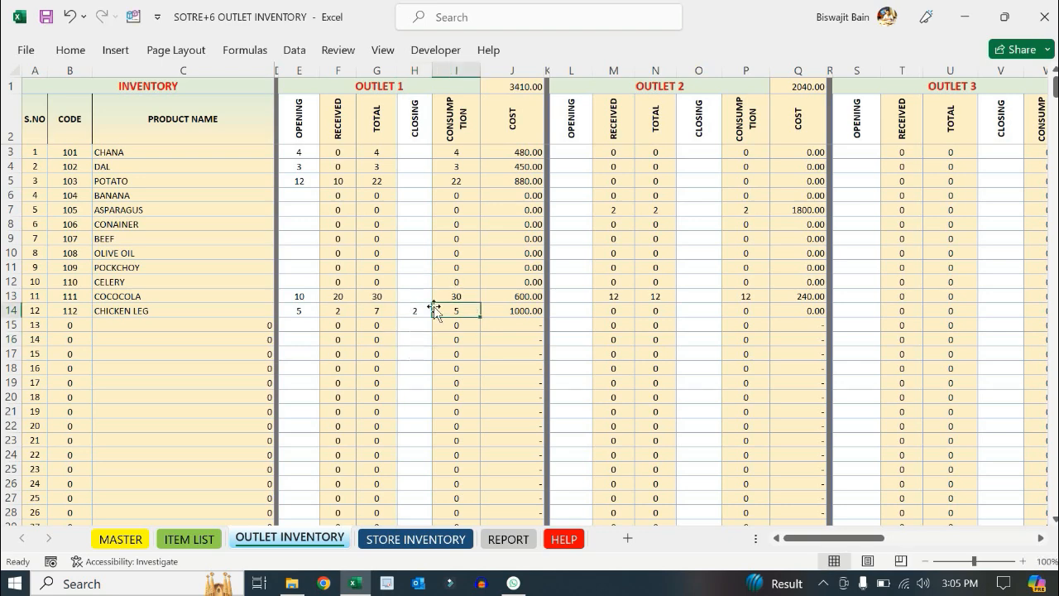
left_click(523, 308)
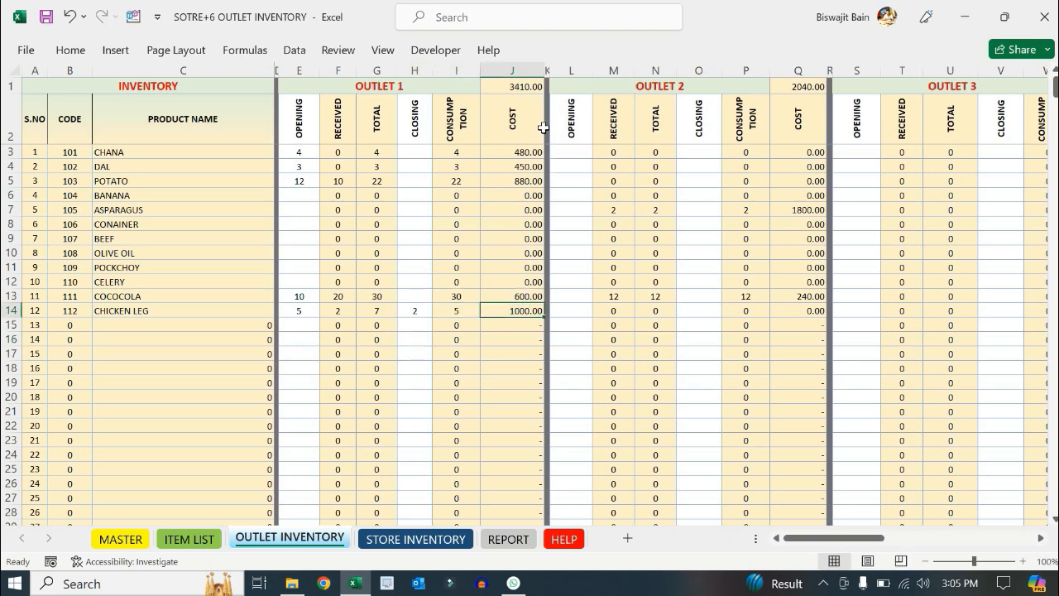
left_click_drag(531, 149, 522, 383)
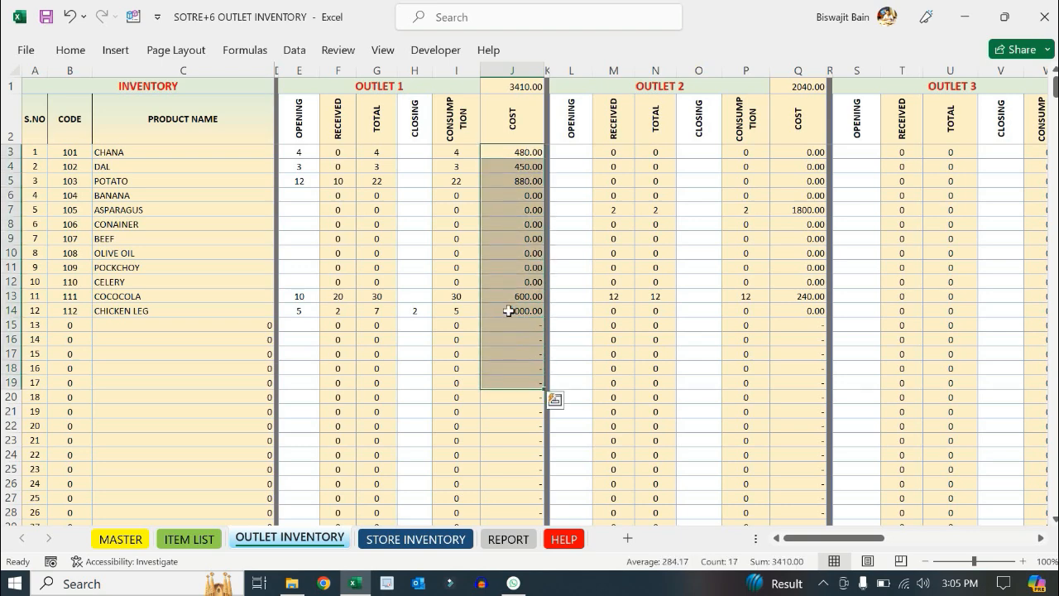
left_click(524, 86)
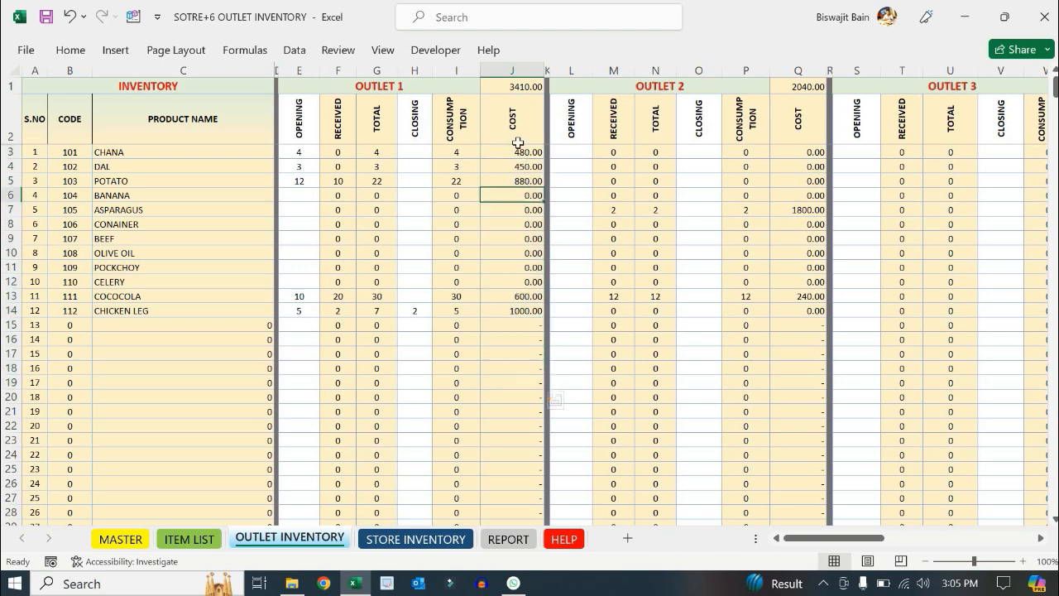
left_click_drag(535, 150, 534, 384)
left_click(532, 86)
Look over the OUTLET 2 and OUTLET 3 blocks and the outlets beyond them
left_click(718, 88)
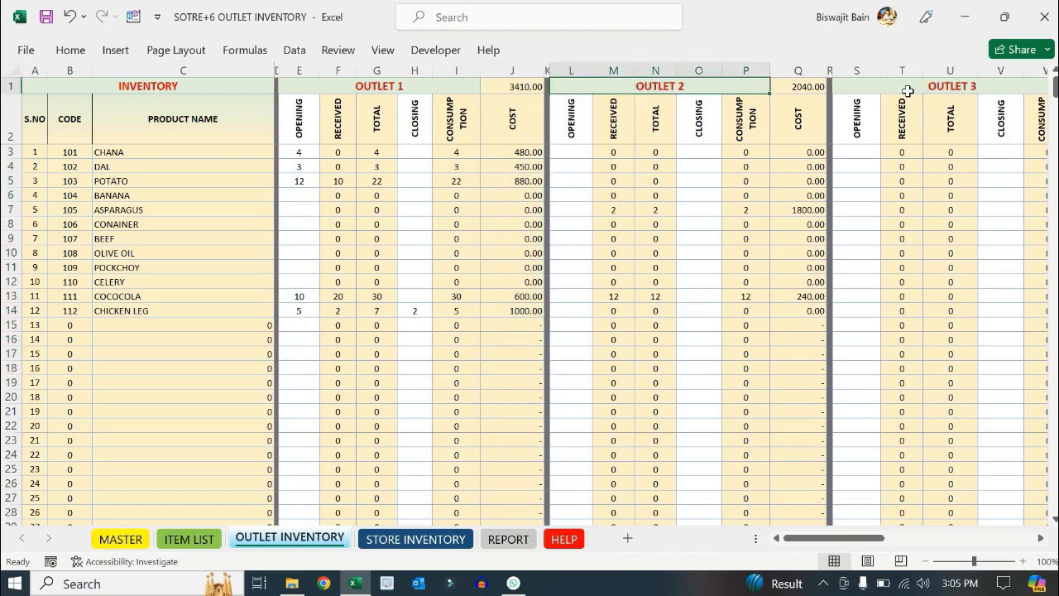
left_click(940, 88)
left_click_drag(876, 539, 555, 542)
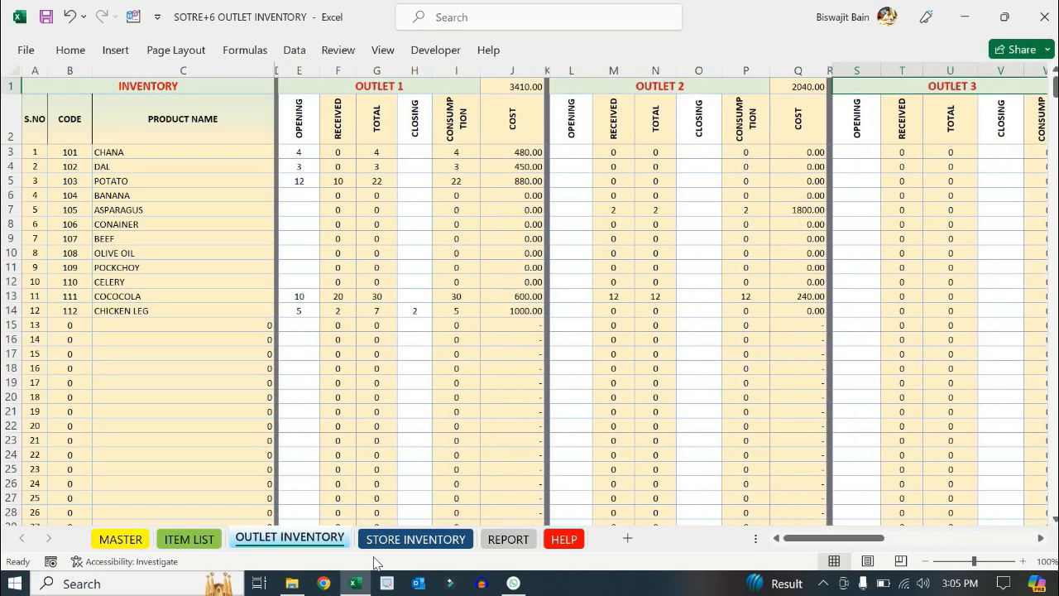
Open the STORE INVENTORY sheet and review its item details, opening, purchase, total stock, transfer and available stock columns
left_click(416, 539)
left_click_drag(35, 72, 395, 99)
left_click_drag(526, 69, 974, 274)
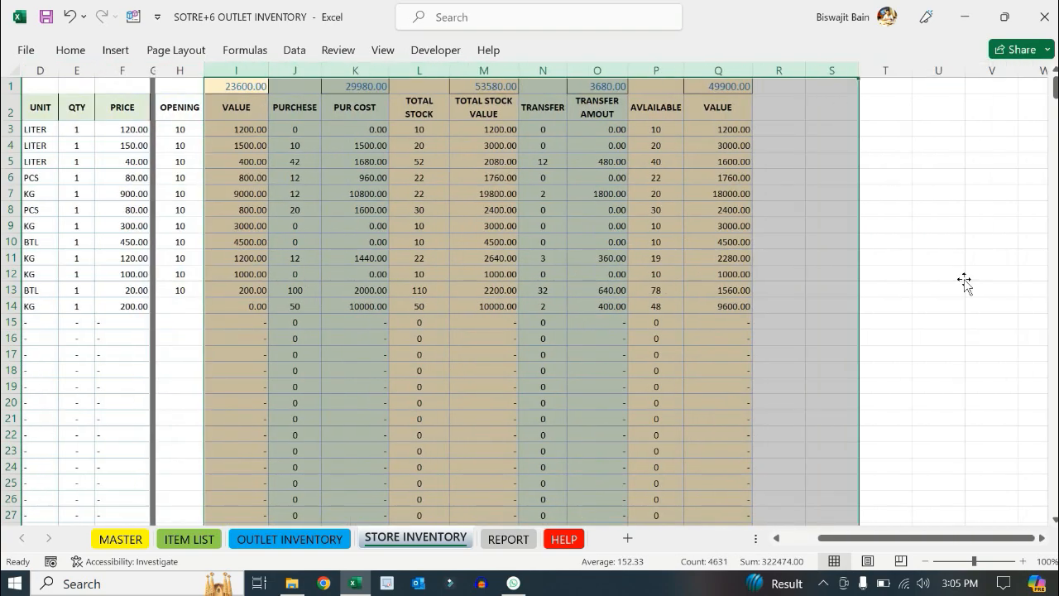
Clear the opening quantities of all items in the OPENING column of the STORE INVENTORY sheet
left_click(977, 273)
left_click_drag(957, 539, 910, 540)
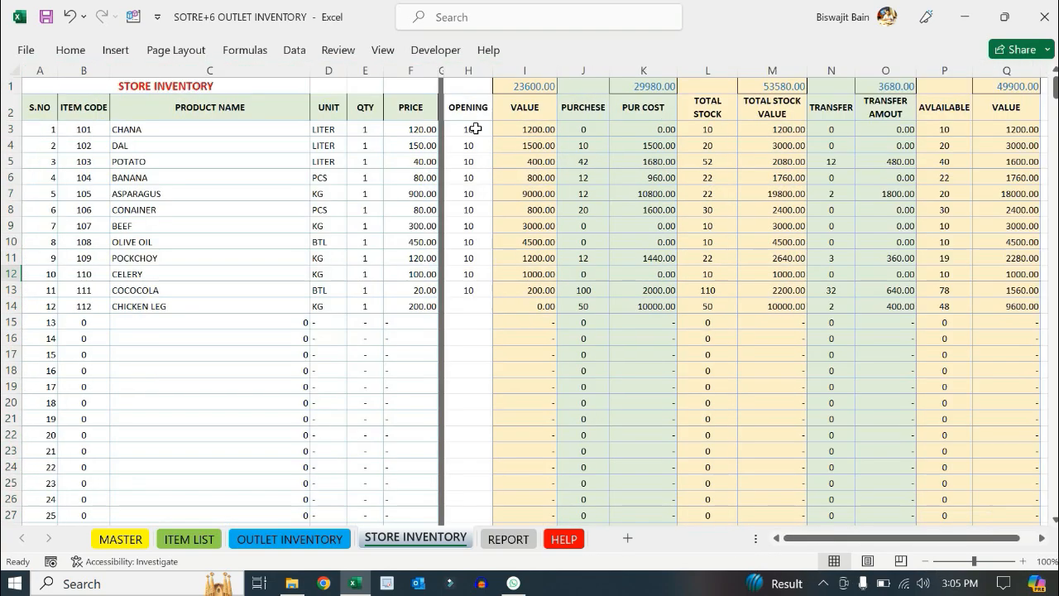
left_click(467, 70)
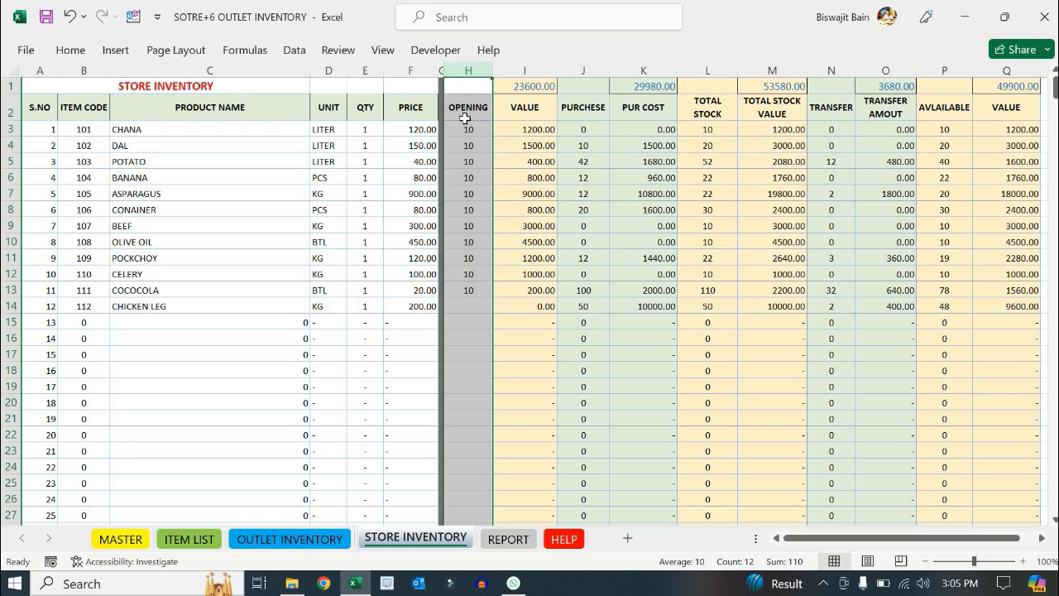
key("Delete")
Compare the item details in STORE INVENTORY with the ITEM LIST sheet, and return to STORE INVENTORY
left_click_drag(83, 129, 207, 434)
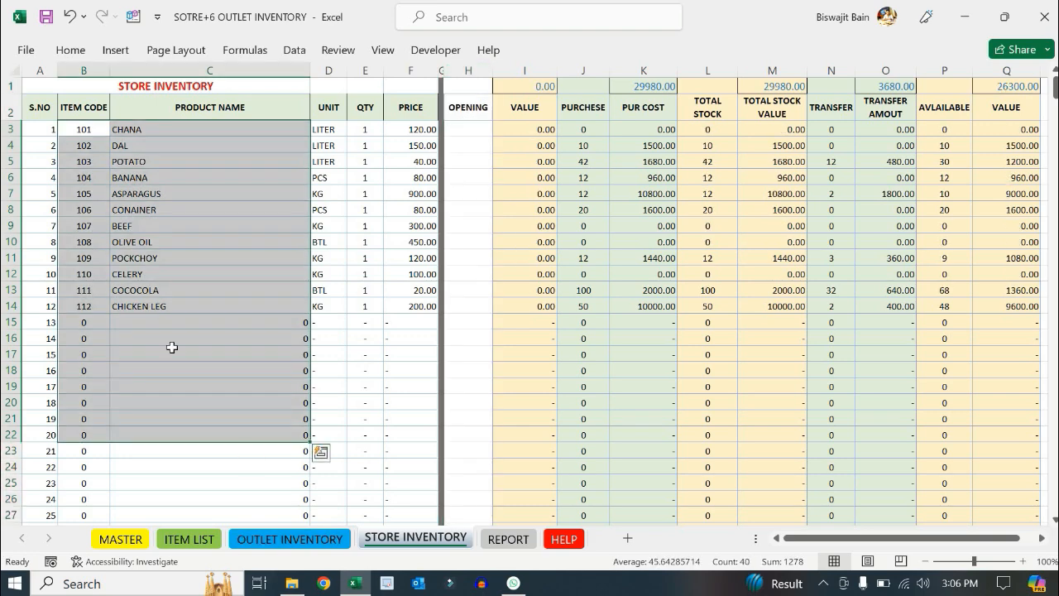
left_click_drag(42, 129, 406, 496)
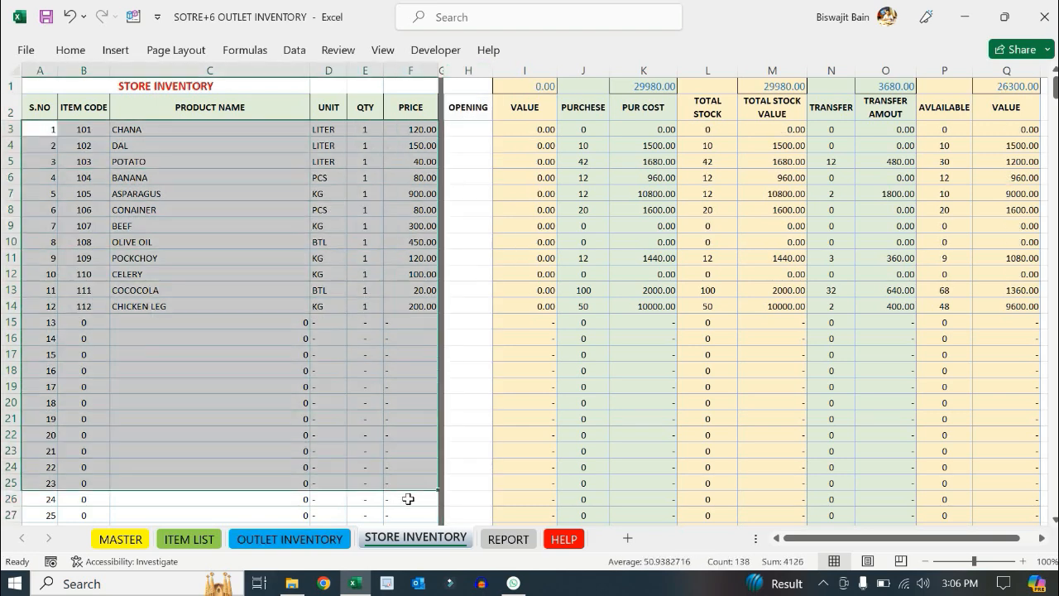
left_click(184, 542)
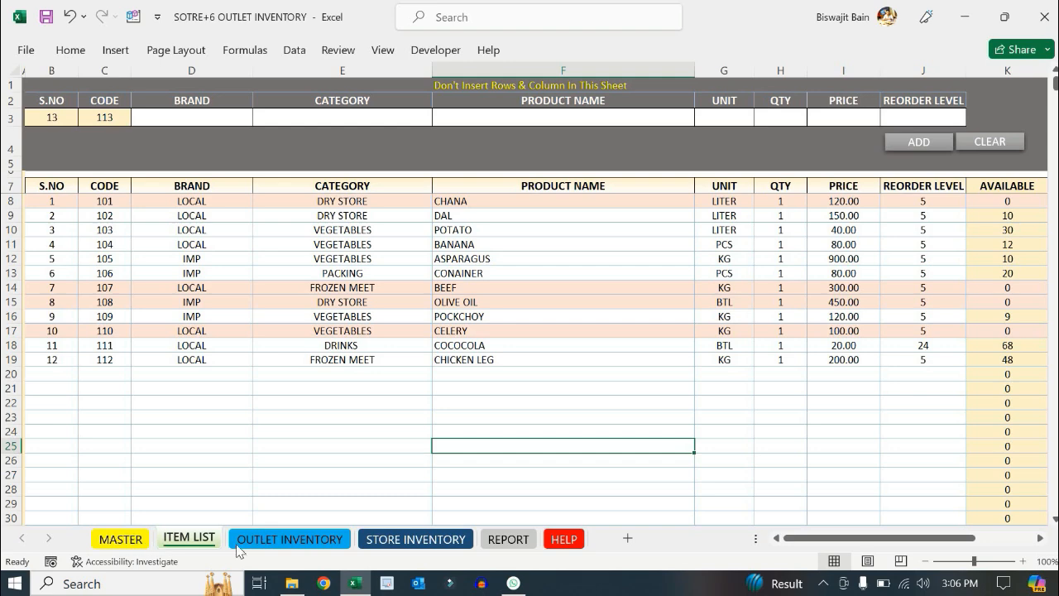
left_click(456, 542)
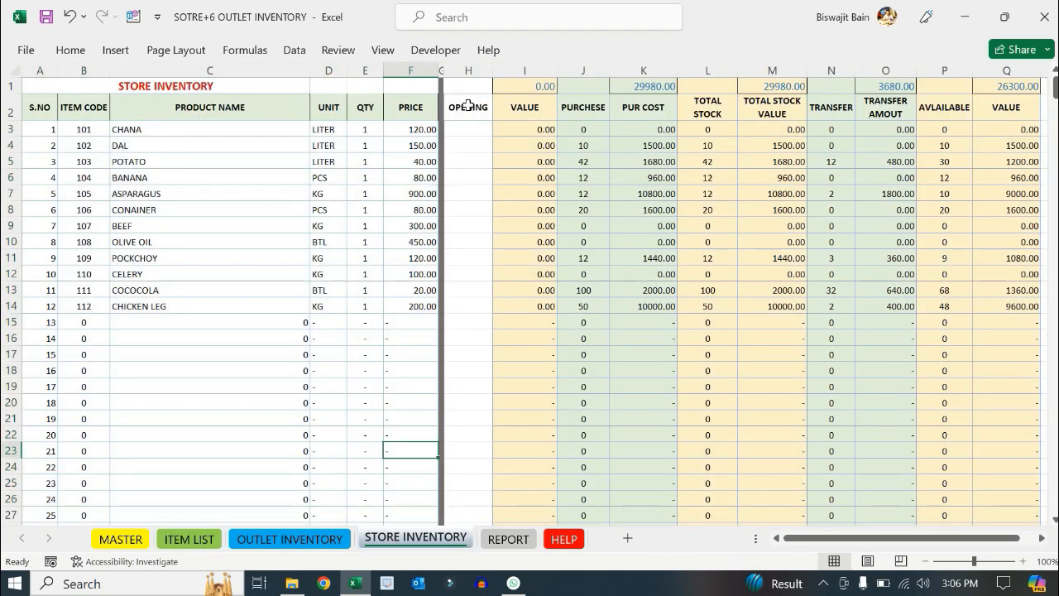
Set the store's opening stock to 2 for CHANA and 10 for DAL
left_click(465, 126)
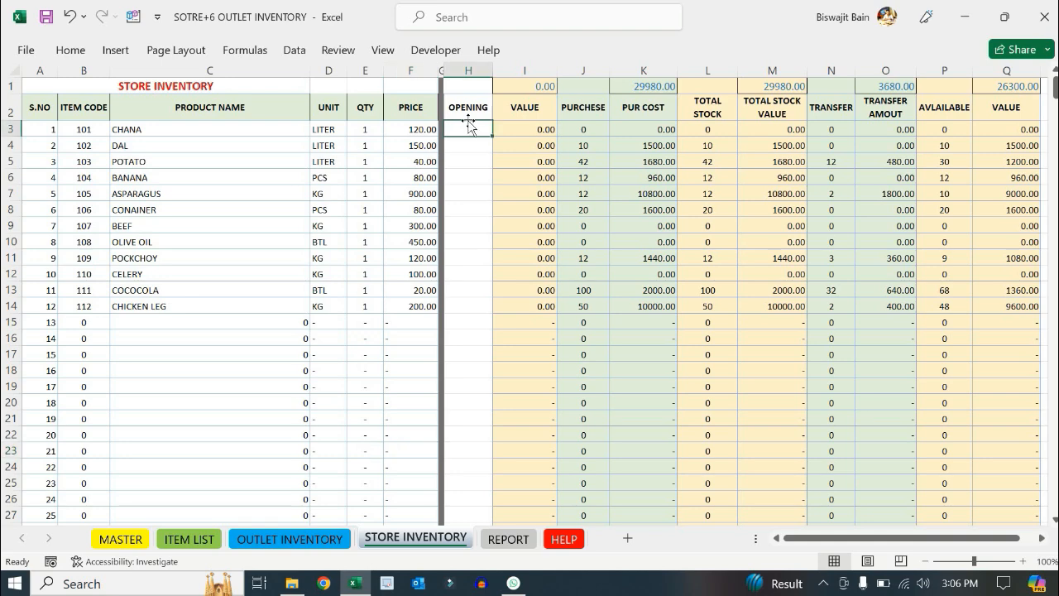
type("2")
left_click(474, 143)
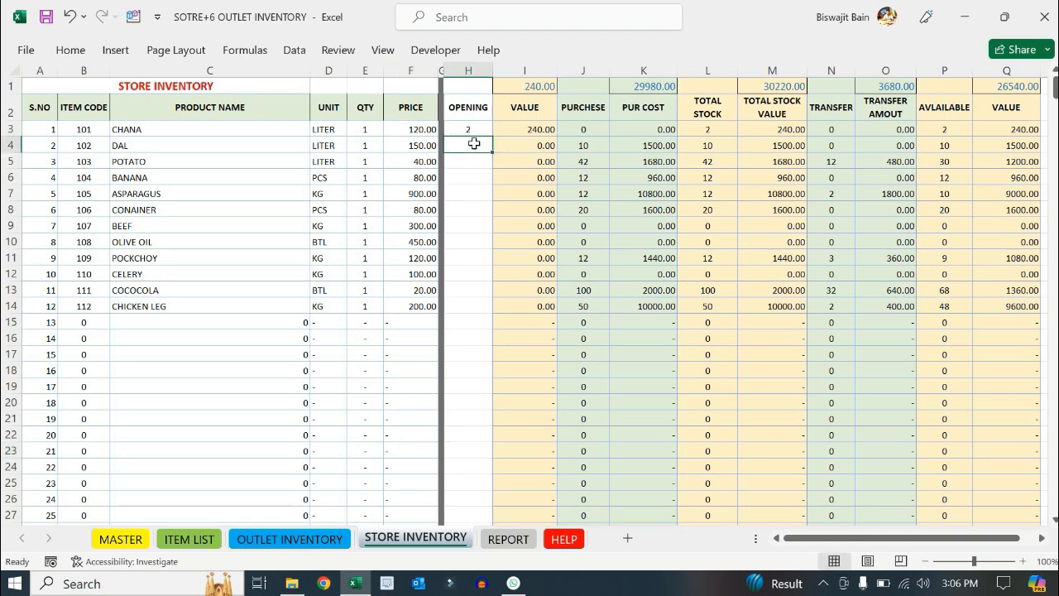
type("1")
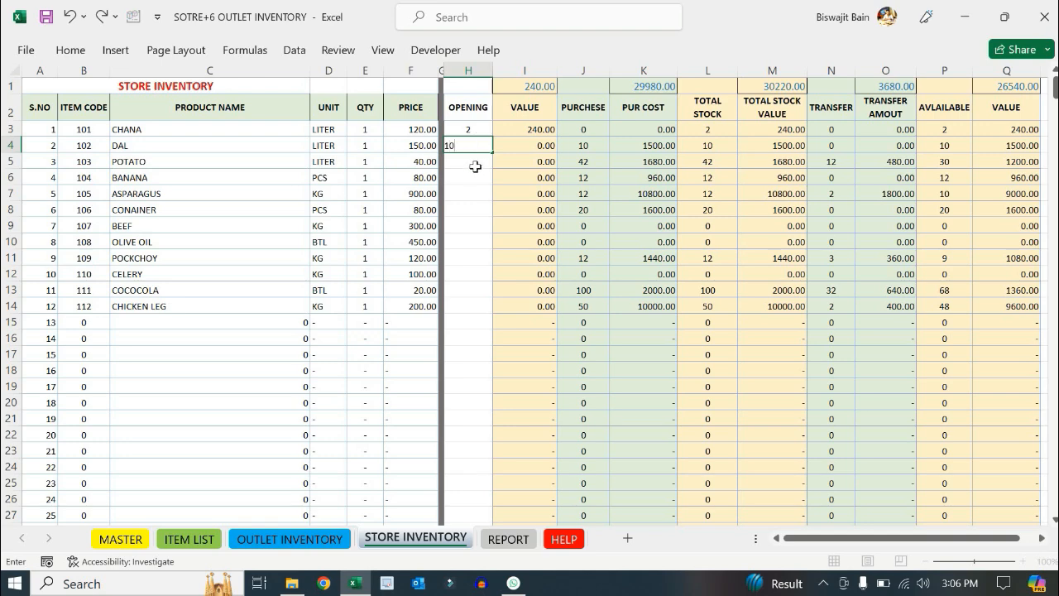
type("0")
key("Return")
Fill DAL's opening stock of 10 down through CHICKEN LEG, and set CHANA's opening stock to 10 as well
left_click(483, 145)
left_click_drag(491, 151, 495, 329)
left_click(472, 352)
left_click(471, 129)
type("10")
left_click_drag(471, 131, 456, 305)
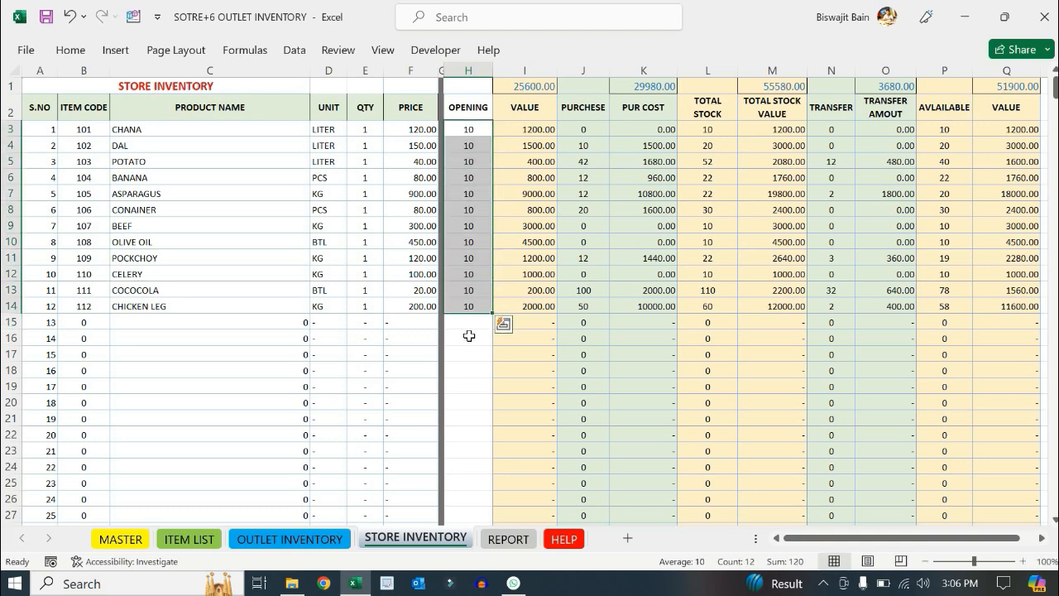
left_click(465, 348)
Review the purchase quantities of COCOCOLA and CHICKEN LEG, and check CHICKEN LEG's purchase cost
left_click_drag(569, 274, 587, 383)
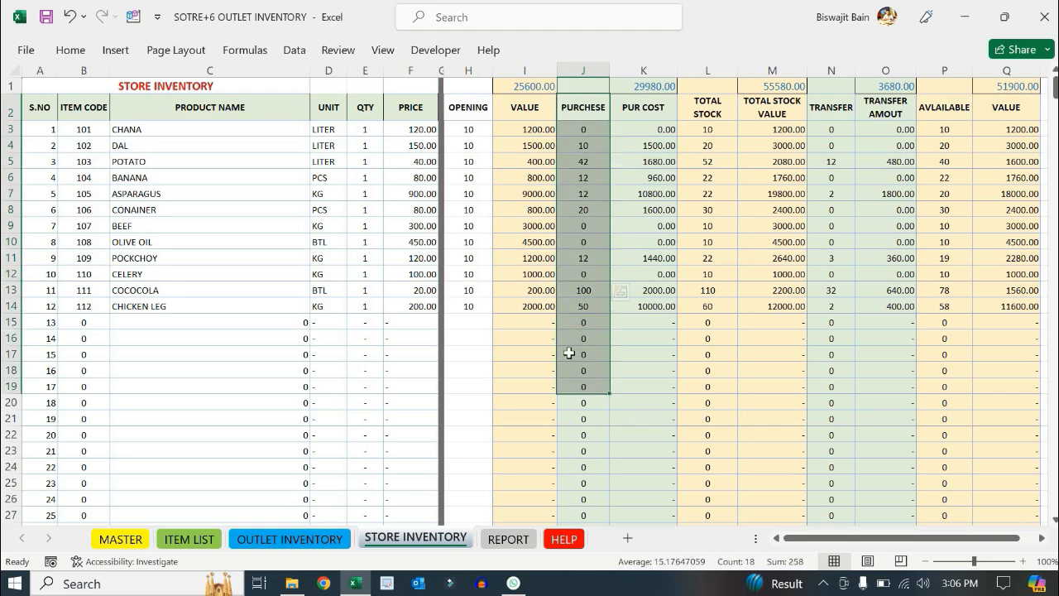
left_click(203, 284)
left_click(603, 291)
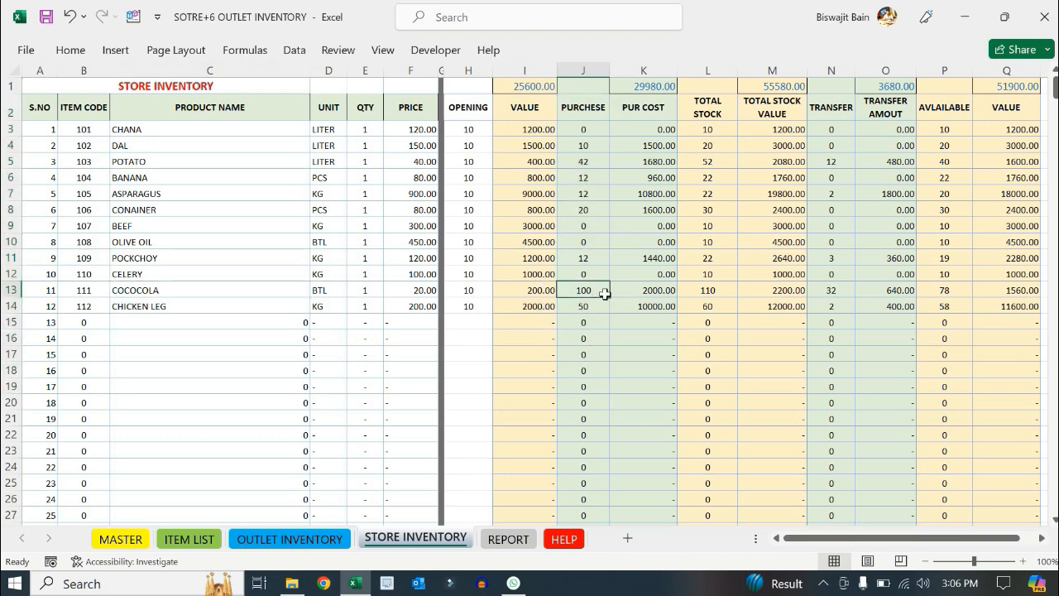
left_click(333, 291)
left_click_drag(290, 300, 309, 292)
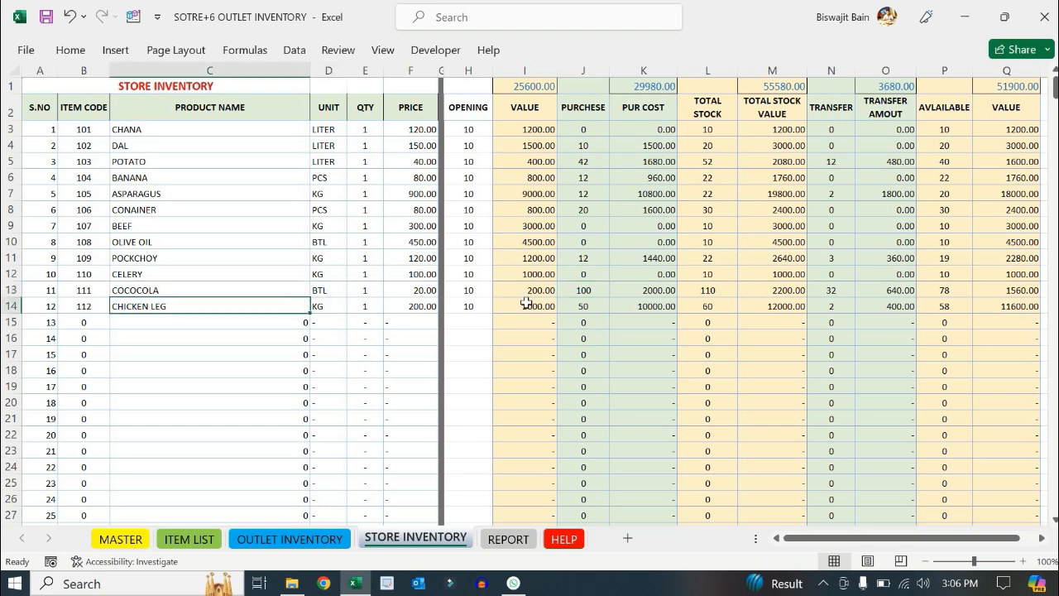
left_click(590, 304)
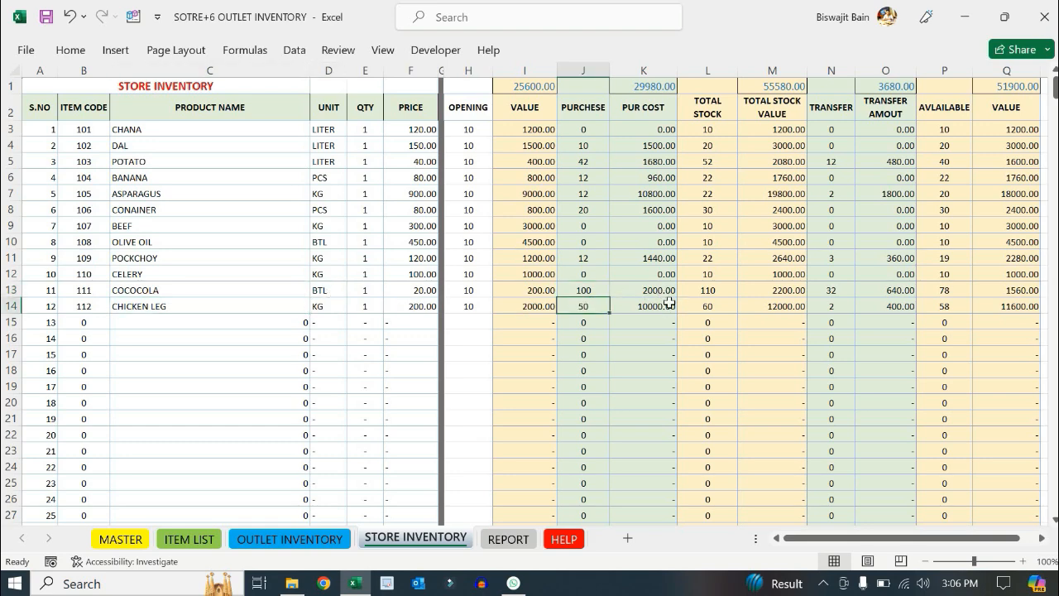
left_click(647, 309)
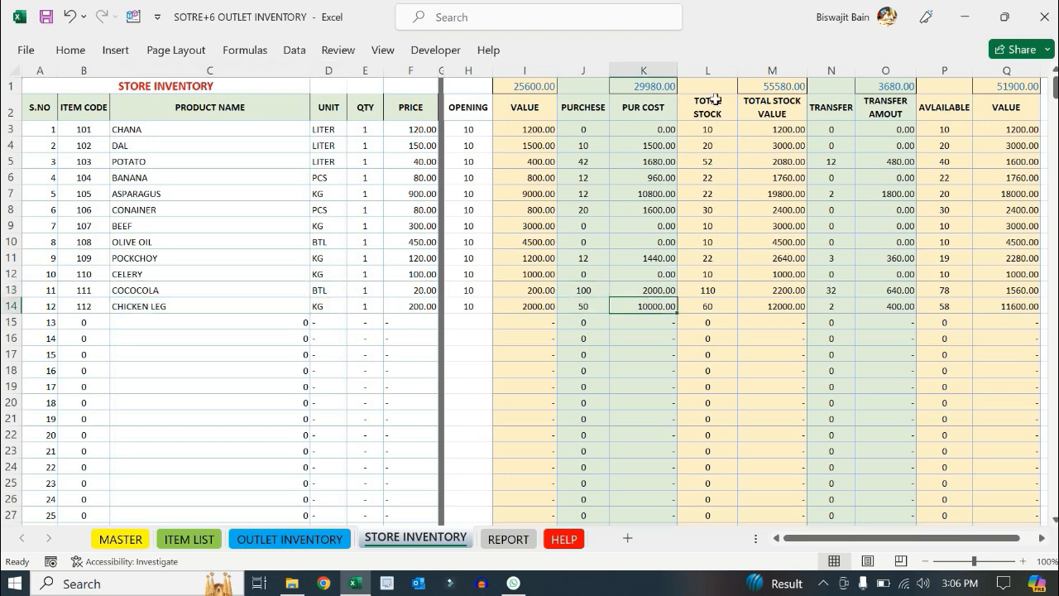
Review the total stock and total stock value columns against CHICKEN LEG's opening and purchase quantities
left_click_drag(707, 70, 774, 70)
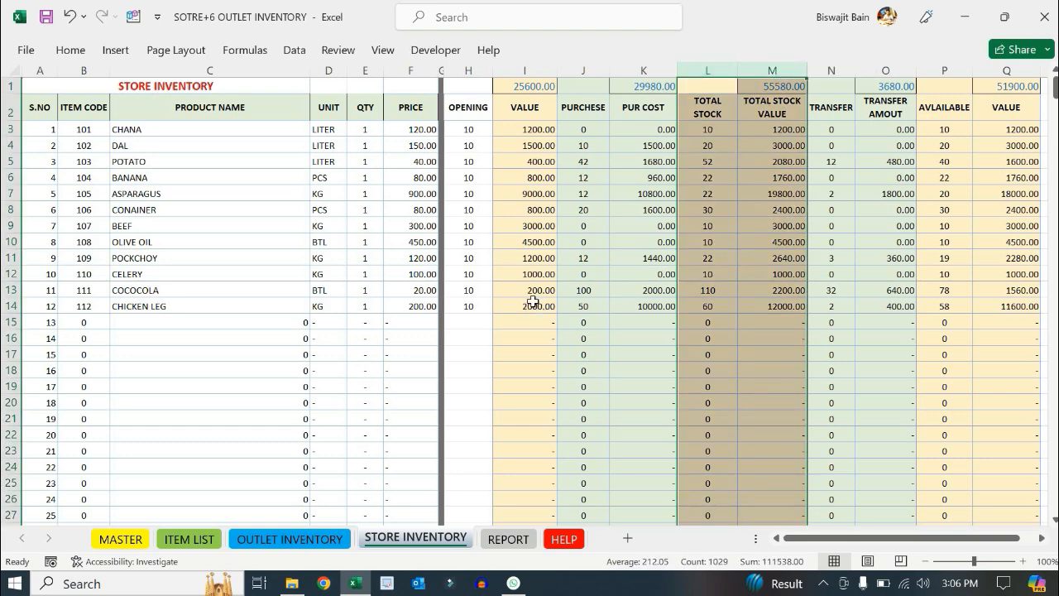
left_click(472, 304)
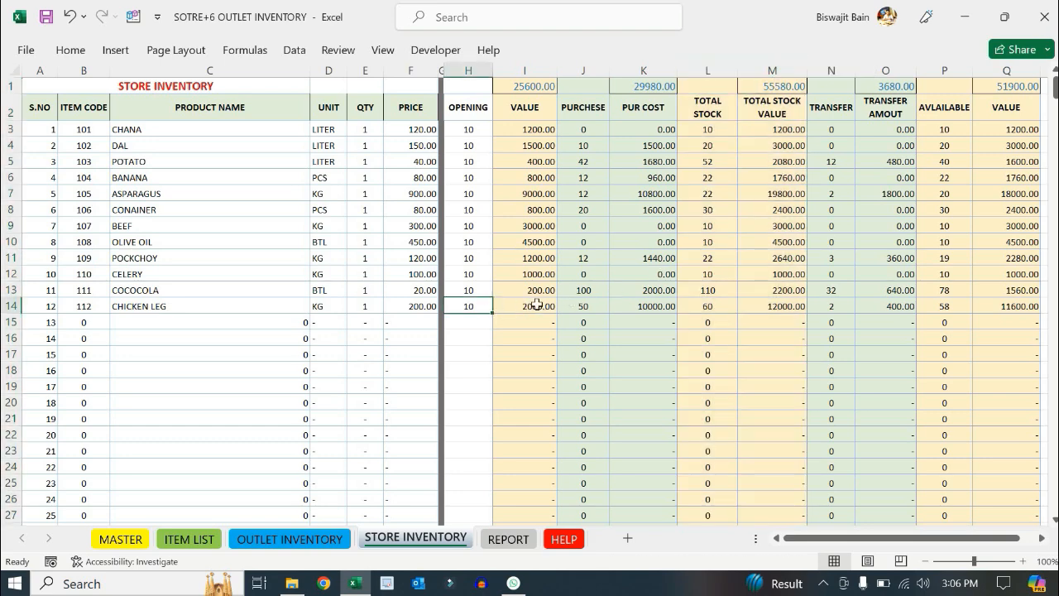
left_click(589, 307)
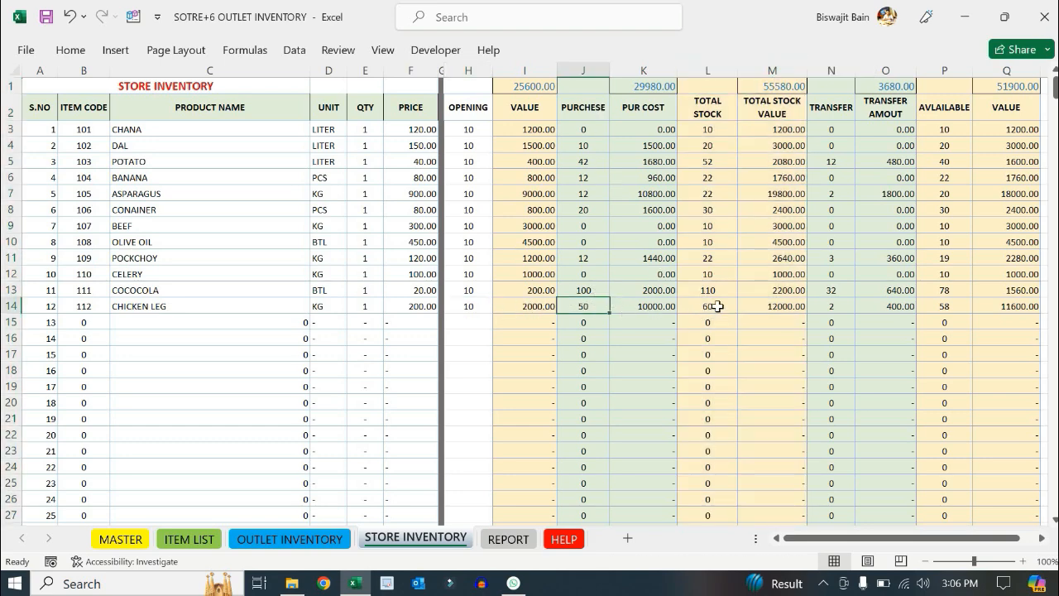
Review the transfer columns, and check CHICKEN LEG's transfer quantity and amount, available stock and remaining value
left_click(834, 70)
left_click(877, 72, "shift")
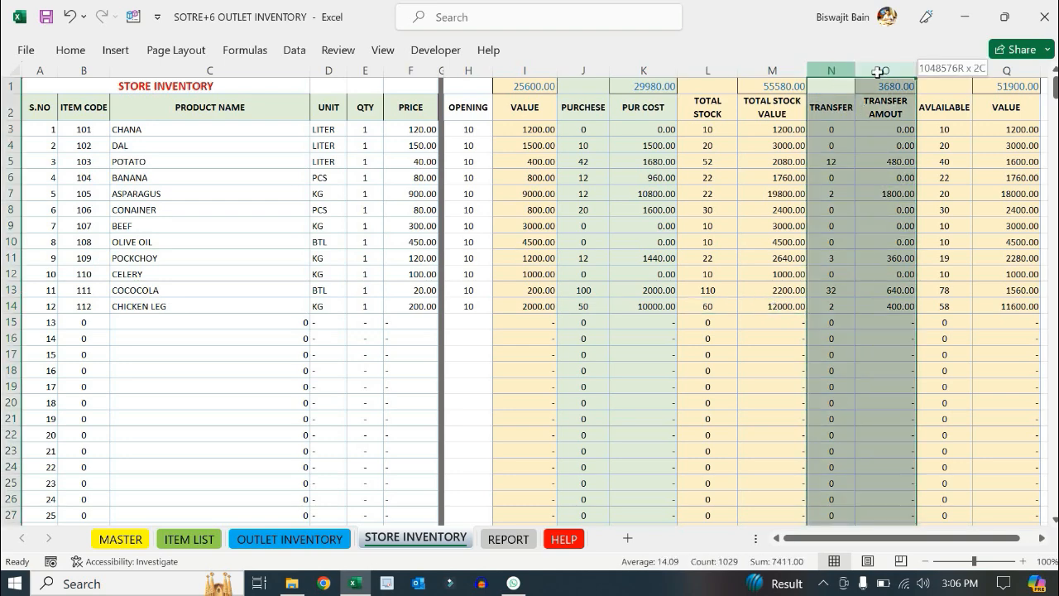
left_click(840, 306)
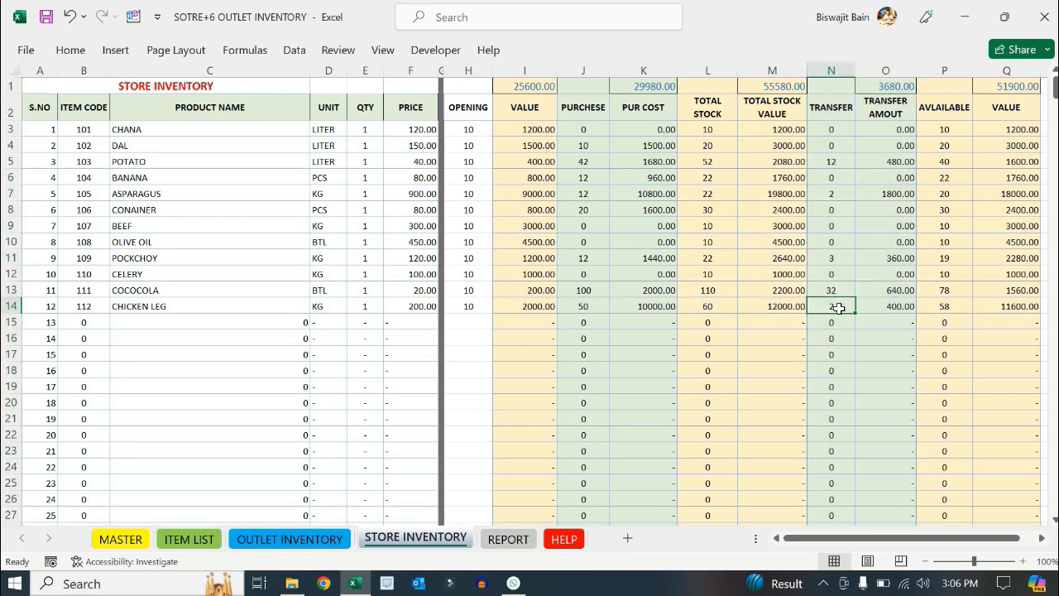
scroll(961, 544, "right", 1)
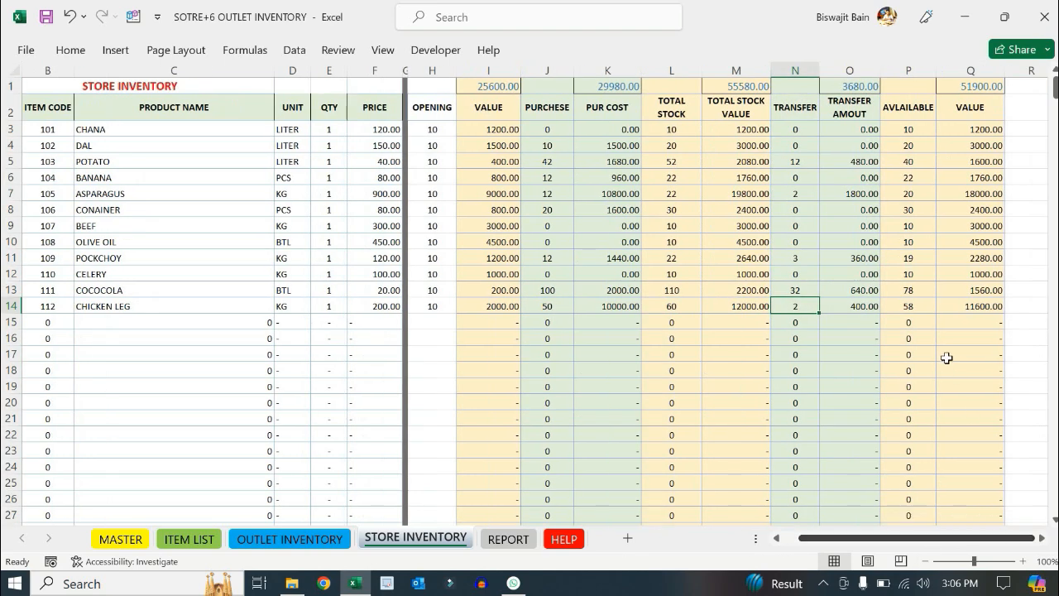
left_click(864, 307)
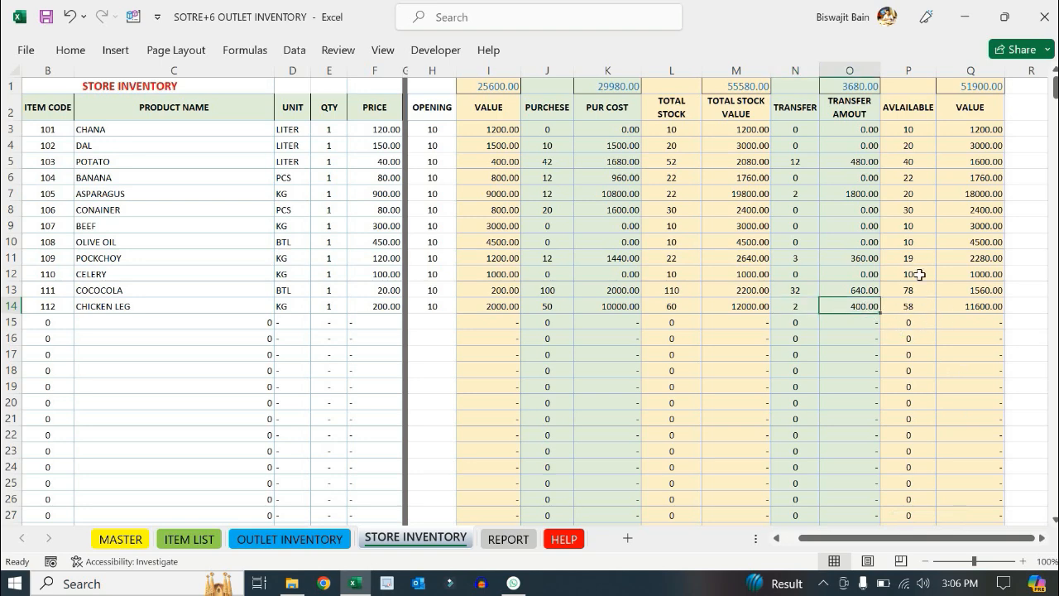
left_click(914, 307)
left_click(983, 307)
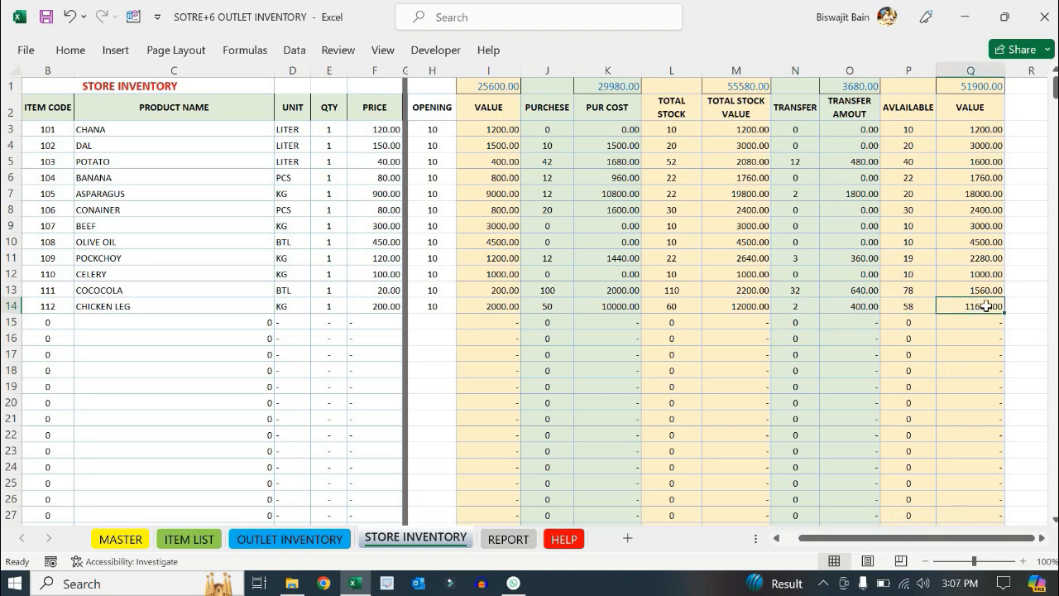
Compare the item values with the column totals for available stock, transfers, total stock, purchases and opening stock
left_click(986, 85)
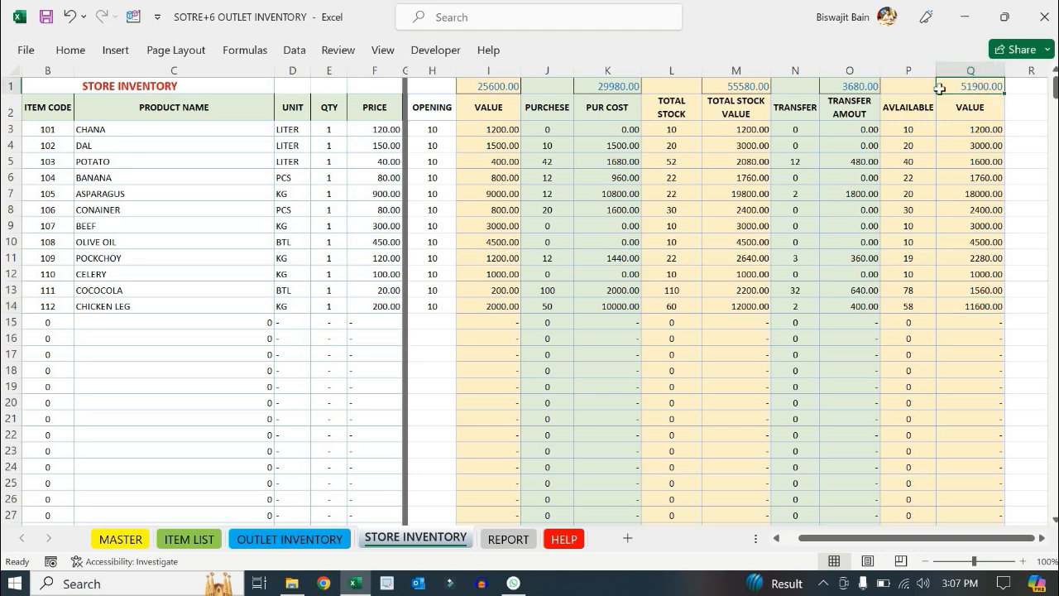
left_click_drag(993, 129, 998, 418)
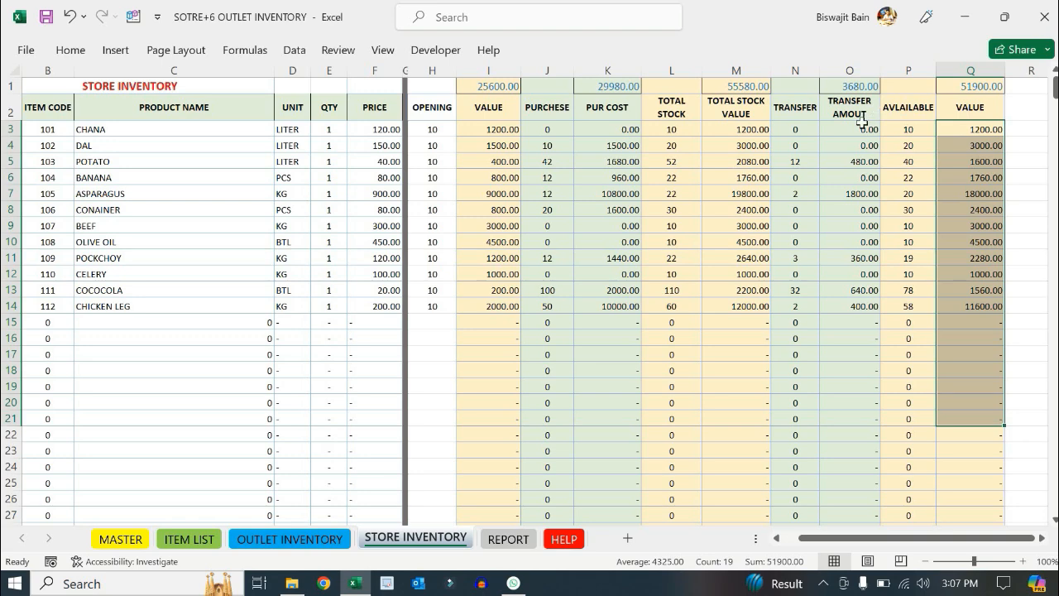
left_click_drag(864, 129, 861, 273)
left_click_drag(861, 391, 860, 404)
left_click(849, 86)
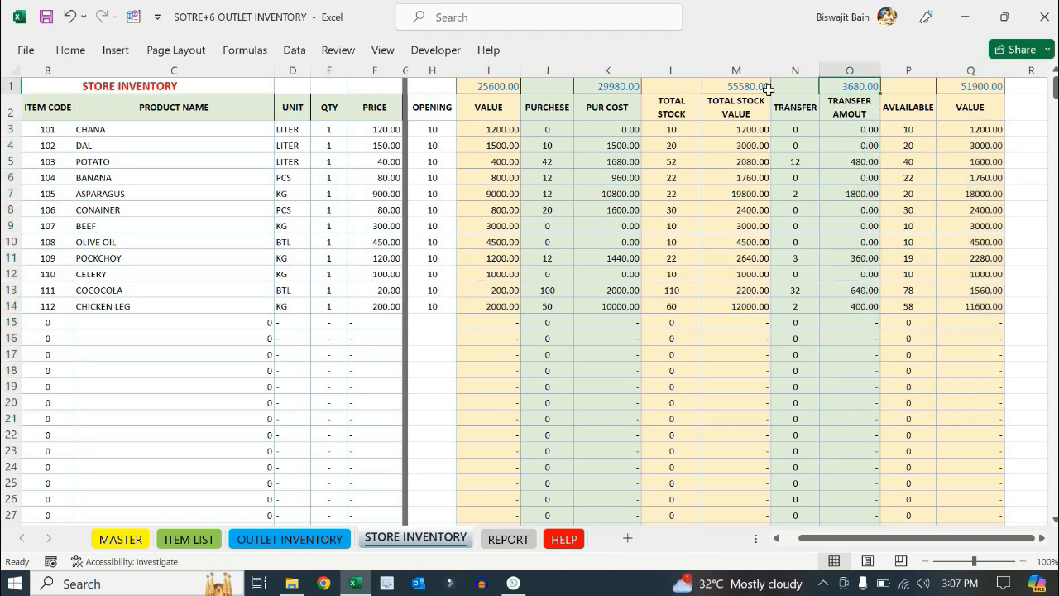
left_click(736, 86)
left_click(619, 78)
left_click_drag(504, 128, 468, 406)
left_click(607, 370)
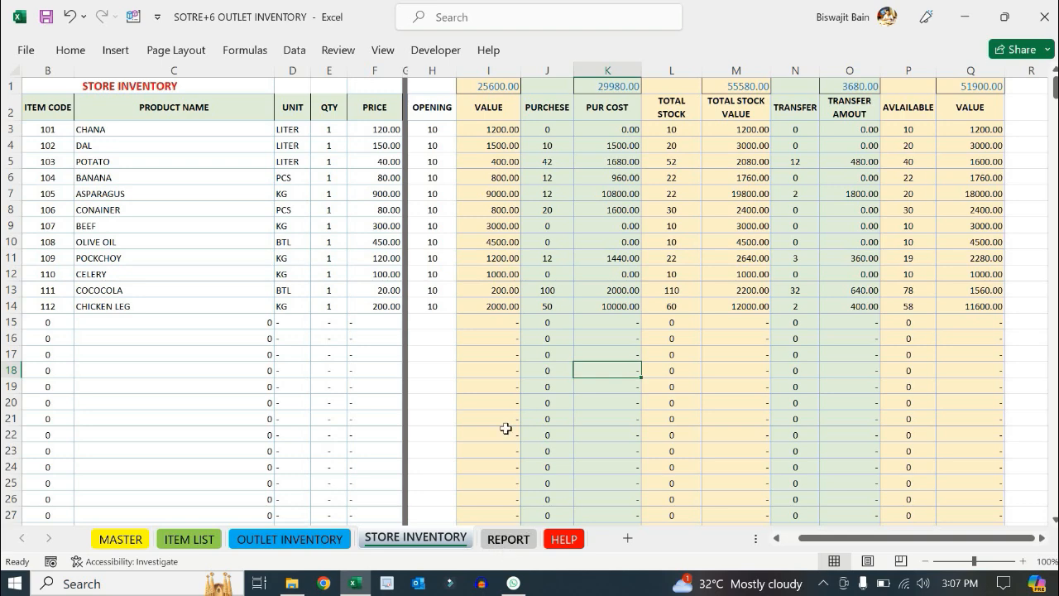
Open the REPORT sheet and refresh it to show all transactions
left_click(508, 539)
left_click(561, 307)
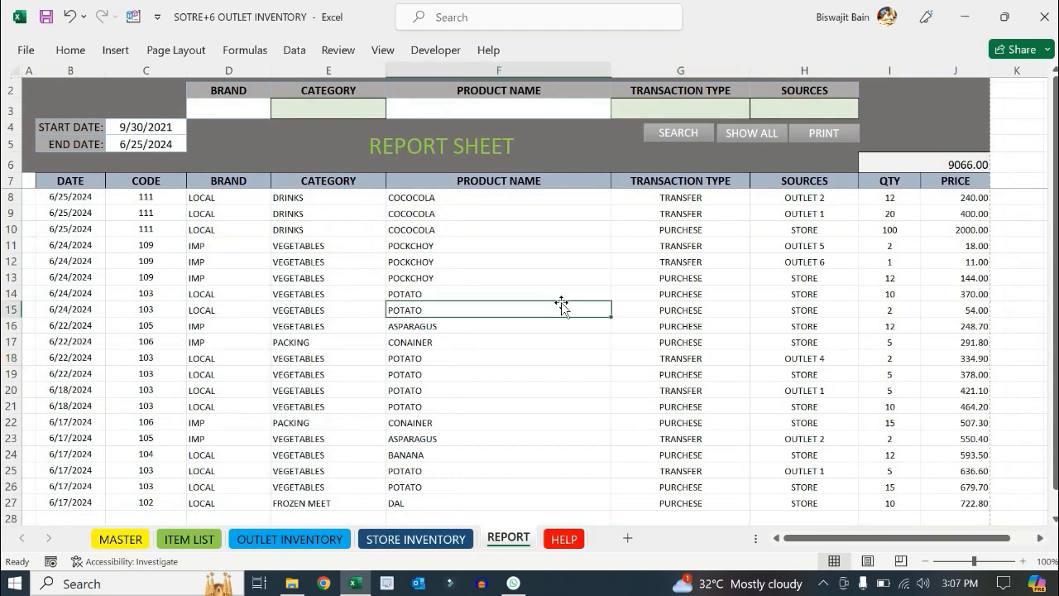
left_click(752, 138)
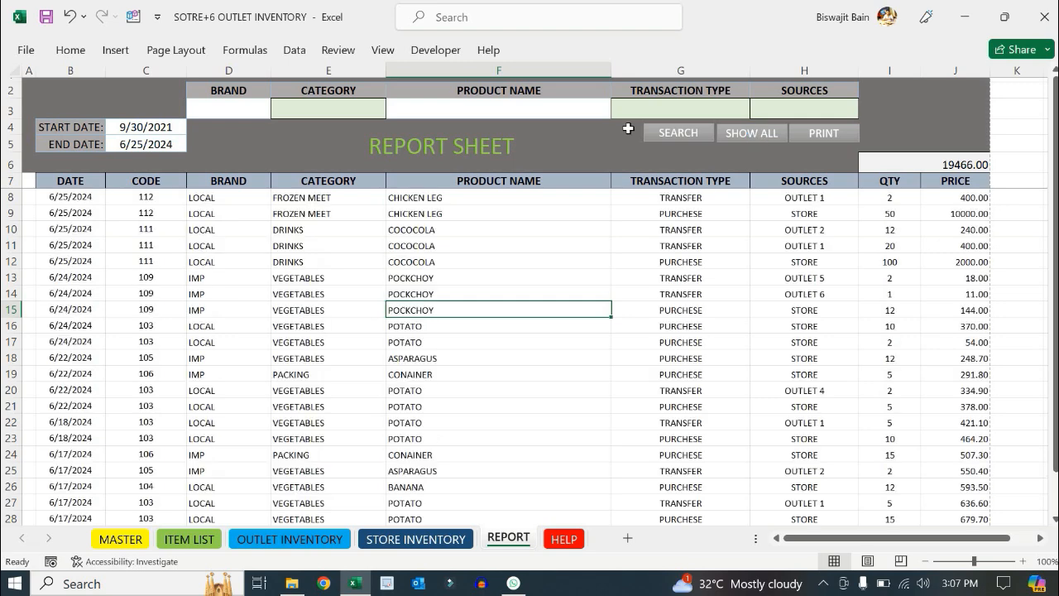
Examine the start date and end date criteria of the report
left_click(137, 127)
left_click(145, 145)
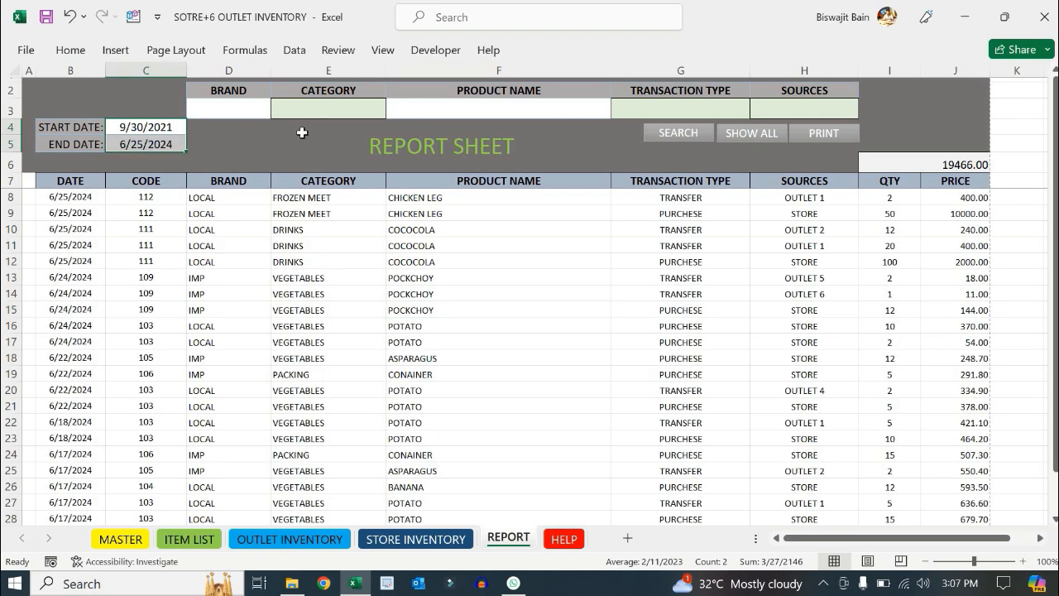
left_click(275, 145)
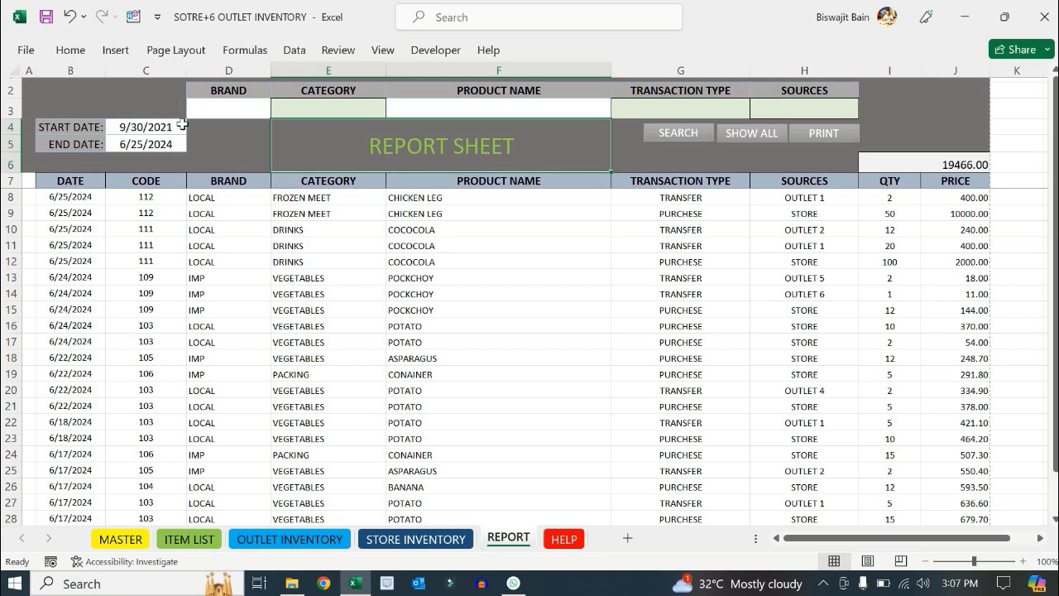
left_click(133, 125)
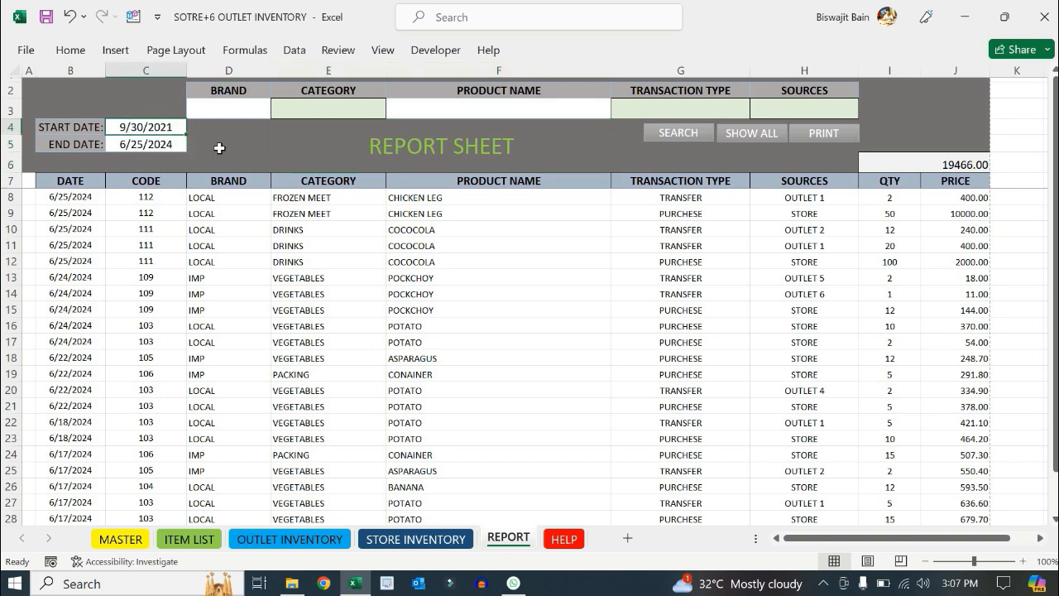
left_click(248, 142)
Search the report for the VEGETABLES category, review the matching rows, and restore the full transaction list
left_click(254, 106)
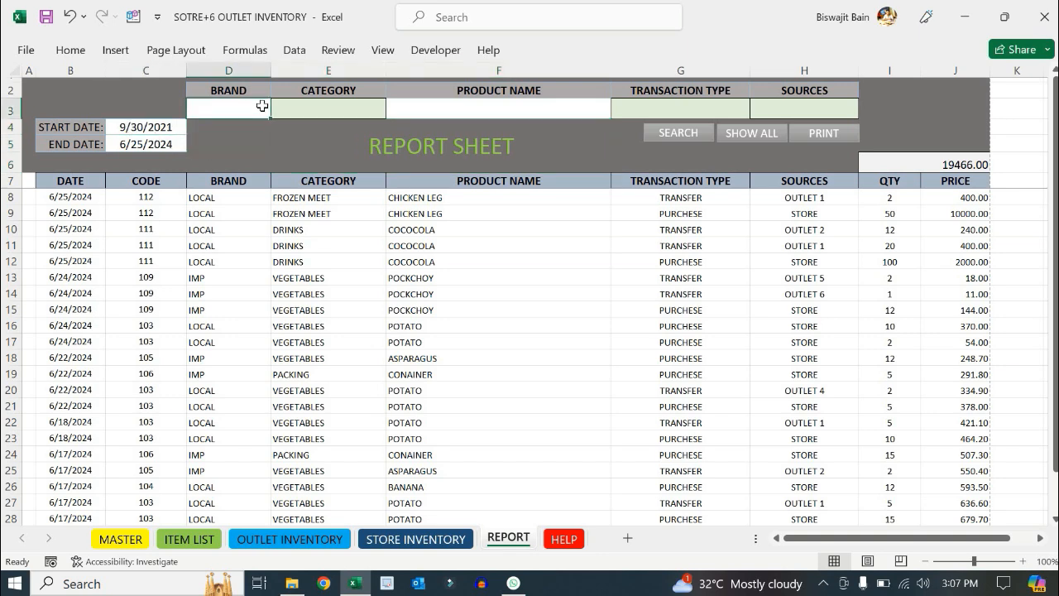
left_click(354, 113)
left_click(393, 111)
left_click(306, 123)
left_click(689, 135)
left_click_drag(338, 201, 330, 402)
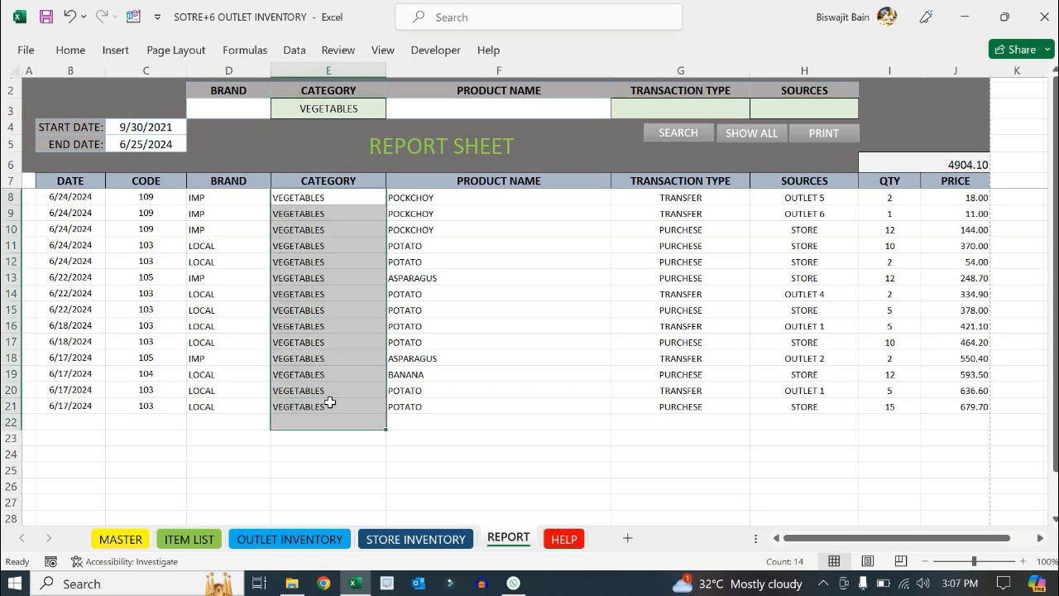
left_click(758, 135)
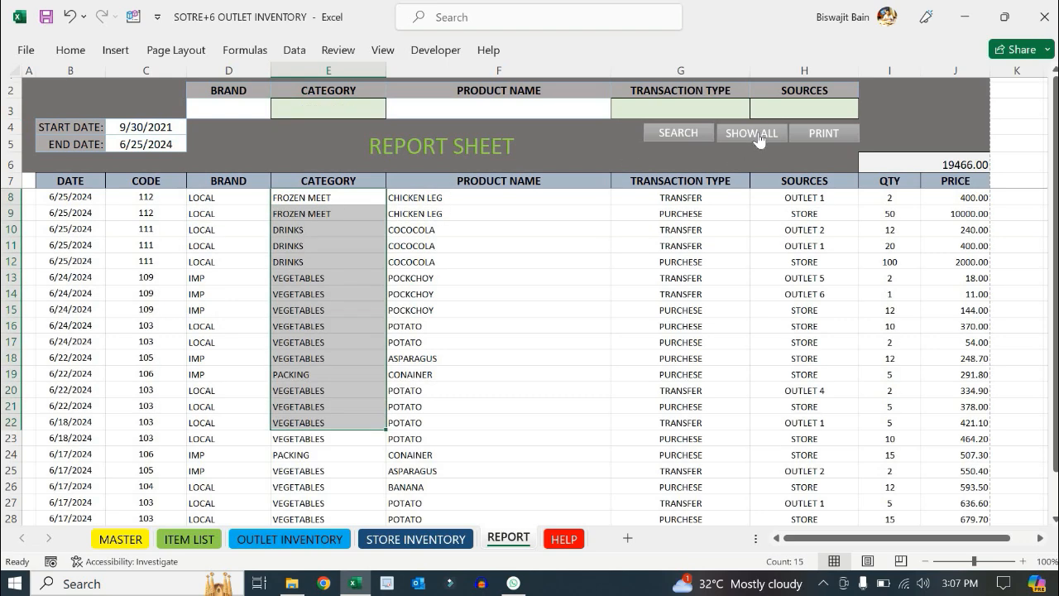
Search the report for transactions with the type TRANSFER and the source OUTLET 1
left_click(546, 114)
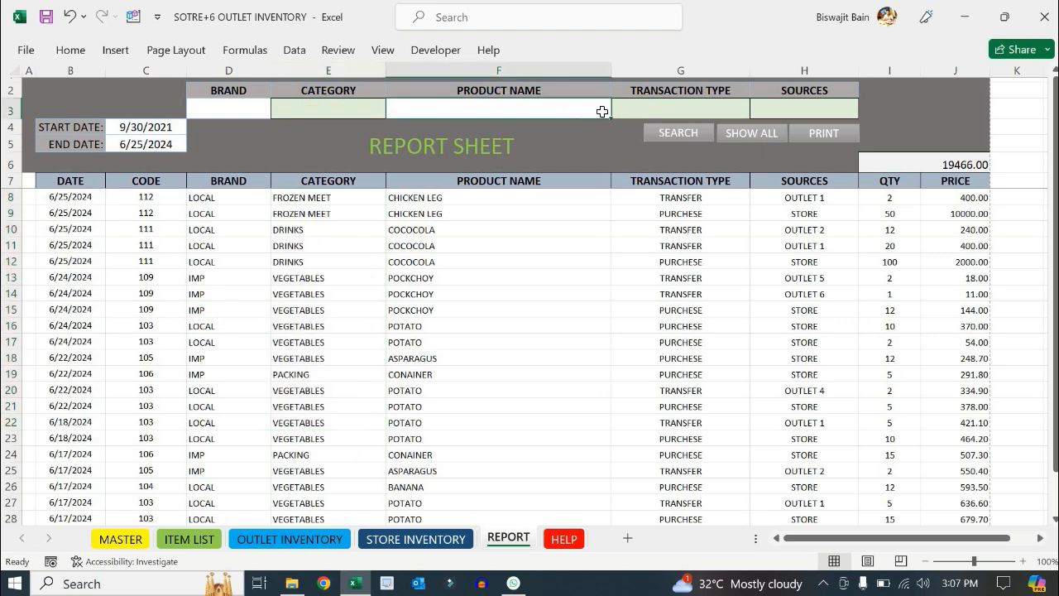
left_click(731, 106)
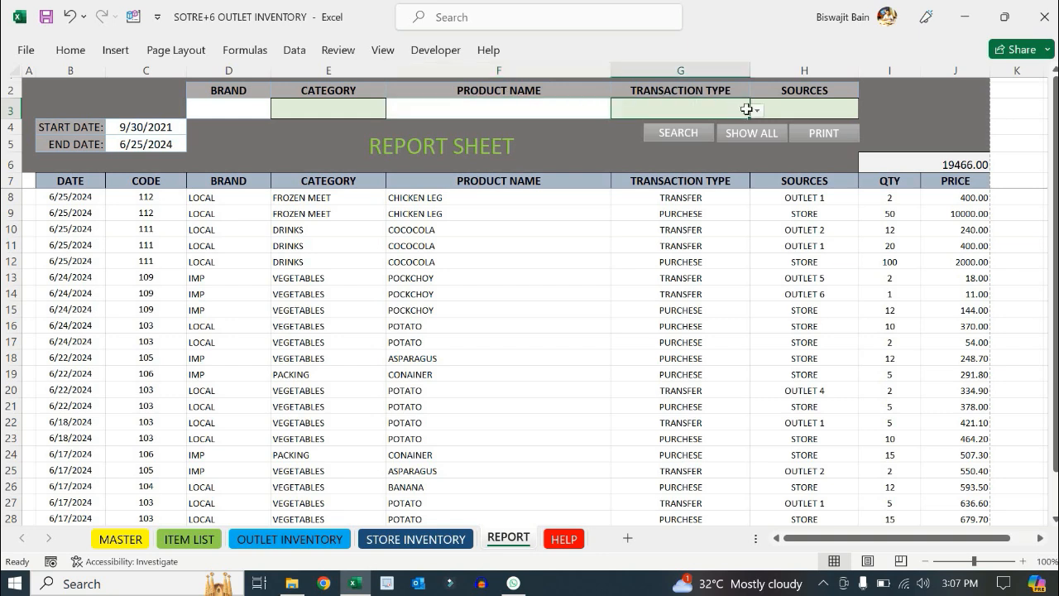
left_click(756, 111)
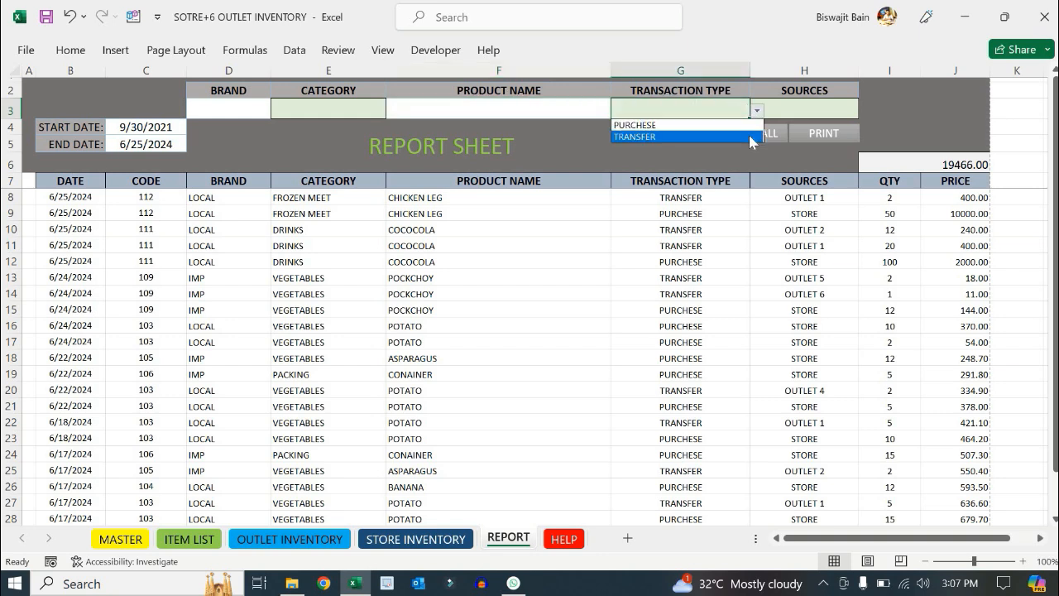
left_click(686, 136)
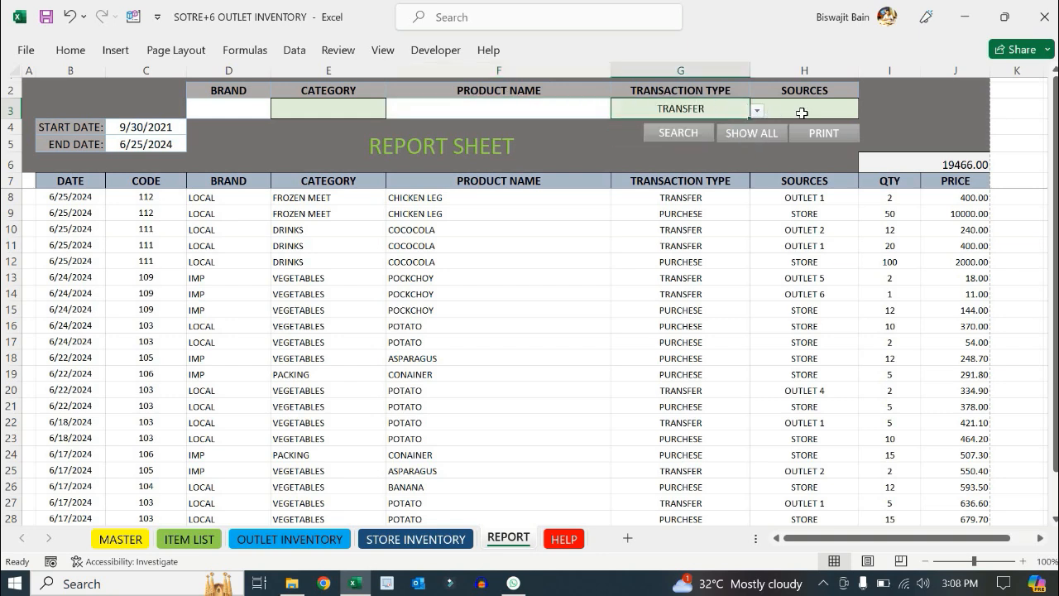
left_click(817, 111)
left_click(868, 111)
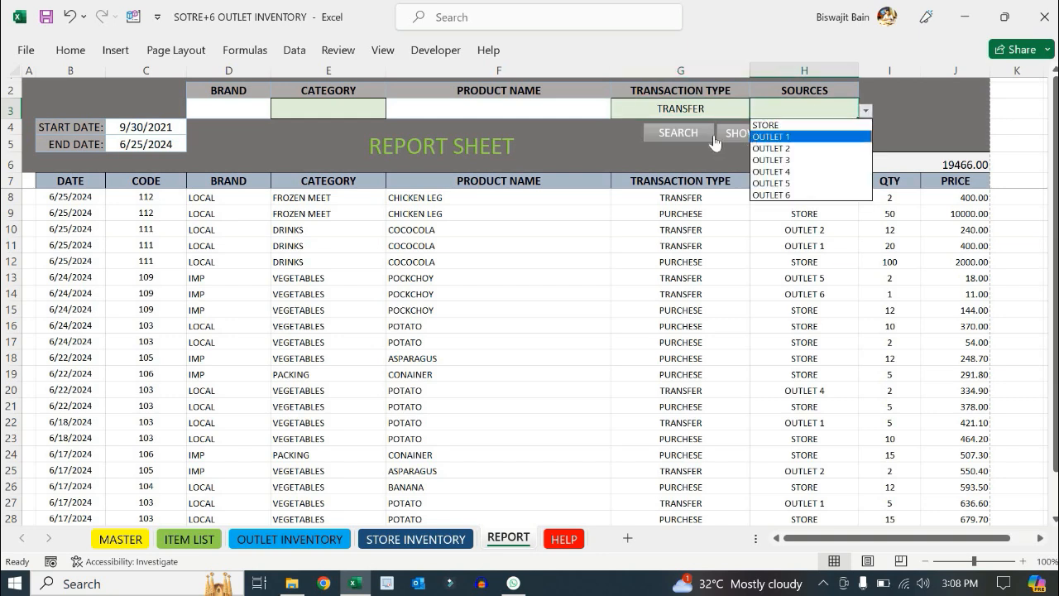
left_click(770, 135)
left_click(723, 109)
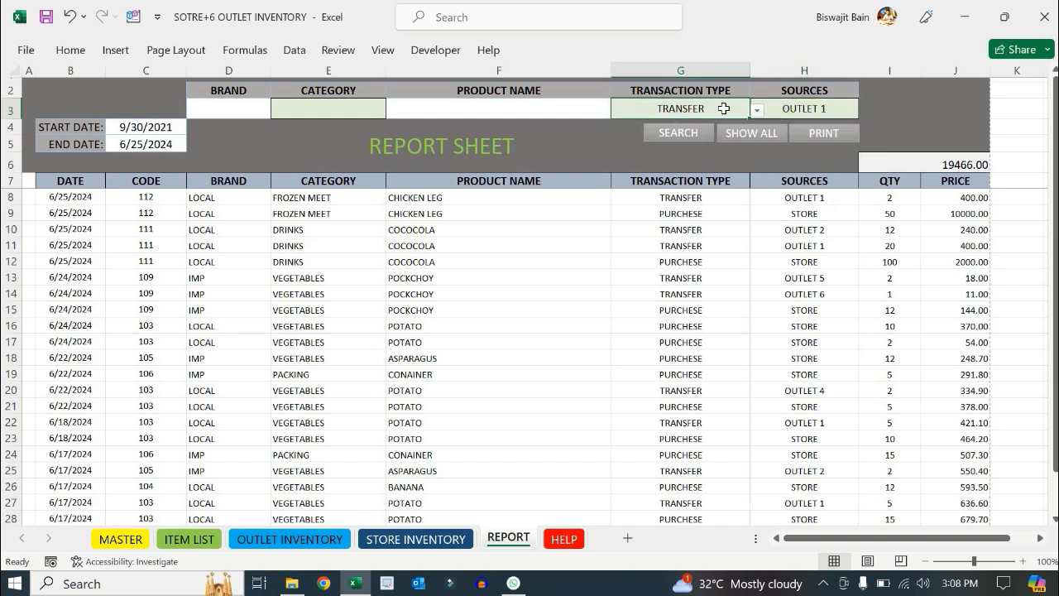
left_click(808, 107)
left_click(700, 110)
left_click(796, 116)
left_click(679, 134)
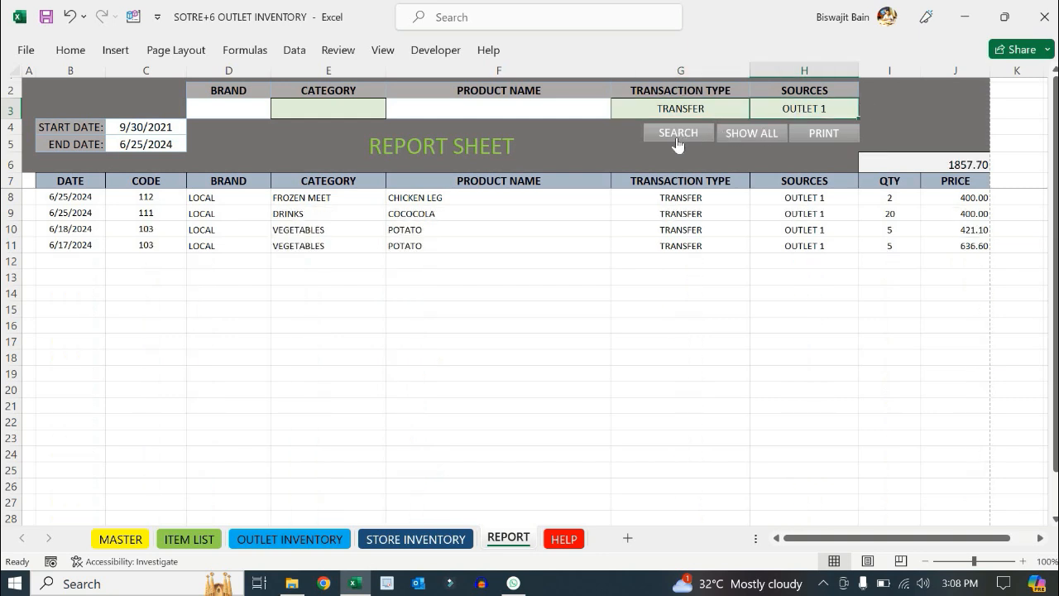
Review the transaction types, sources and price total of the filtered rows, and restore the full transaction list
left_click_drag(700, 244, 681, 198)
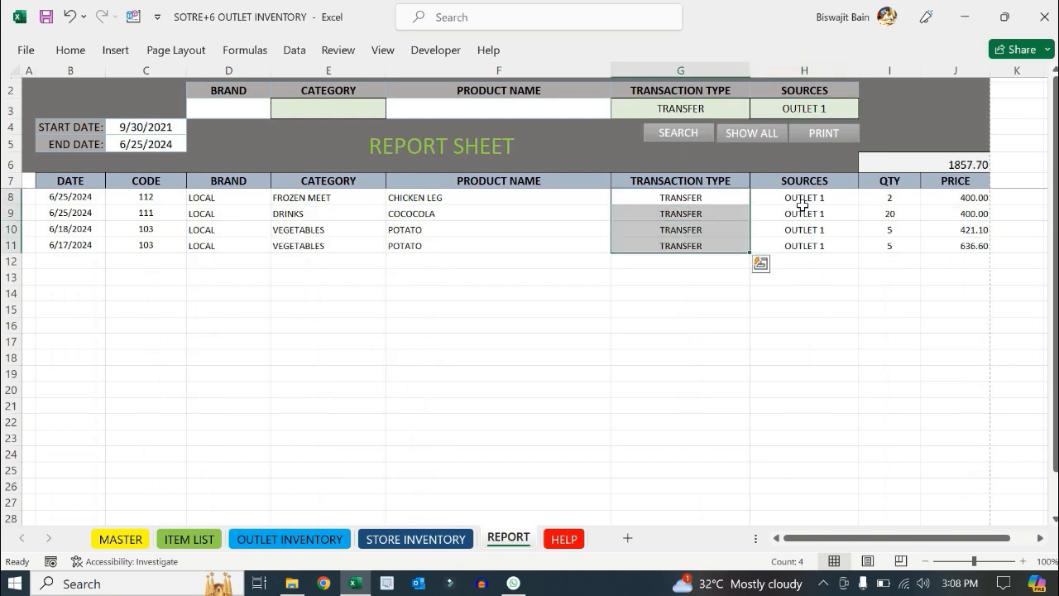
left_click_drag(806, 198, 814, 243)
left_click(931, 160)
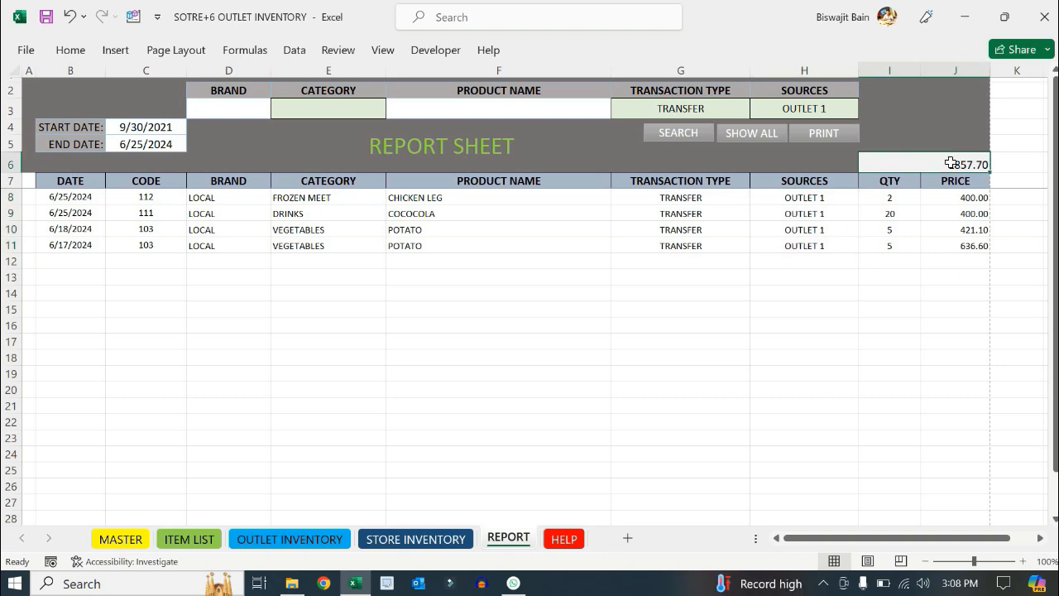
left_click(961, 292)
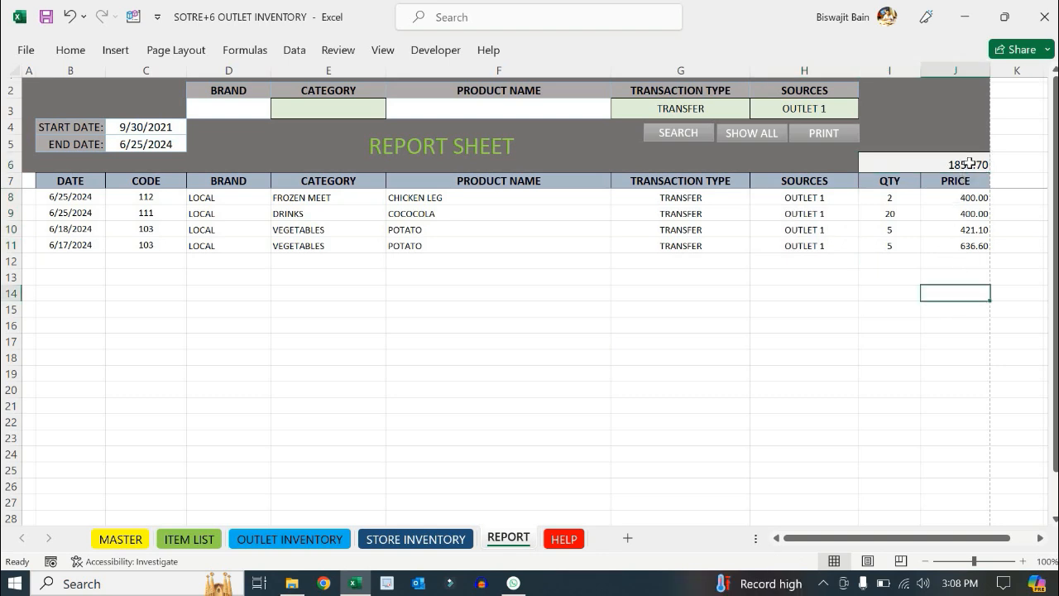
left_click_drag(86, 198, 143, 212)
left_click(953, 278, "shift")
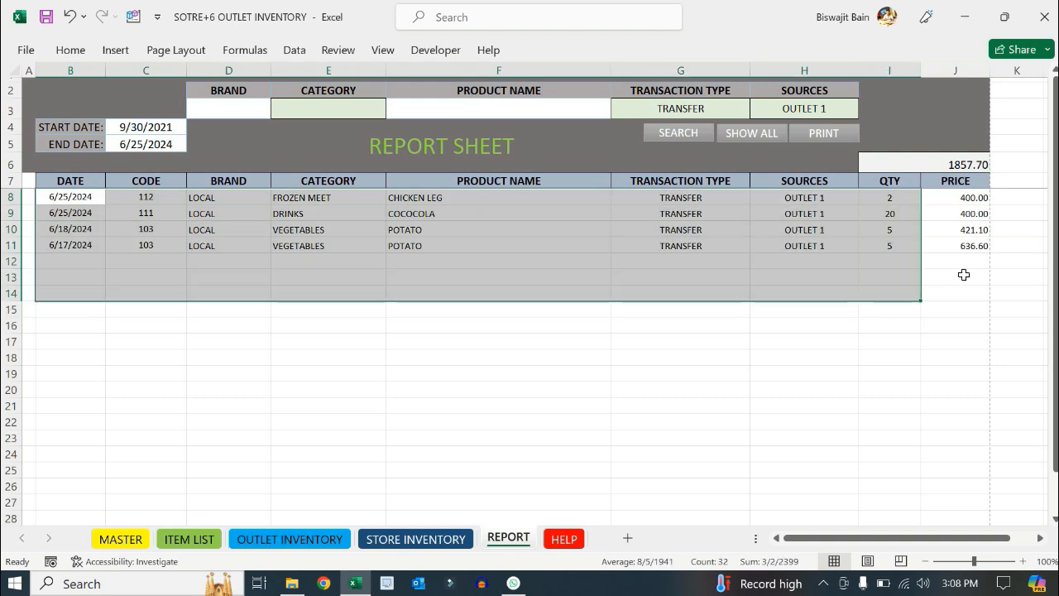
left_click(809, 197)
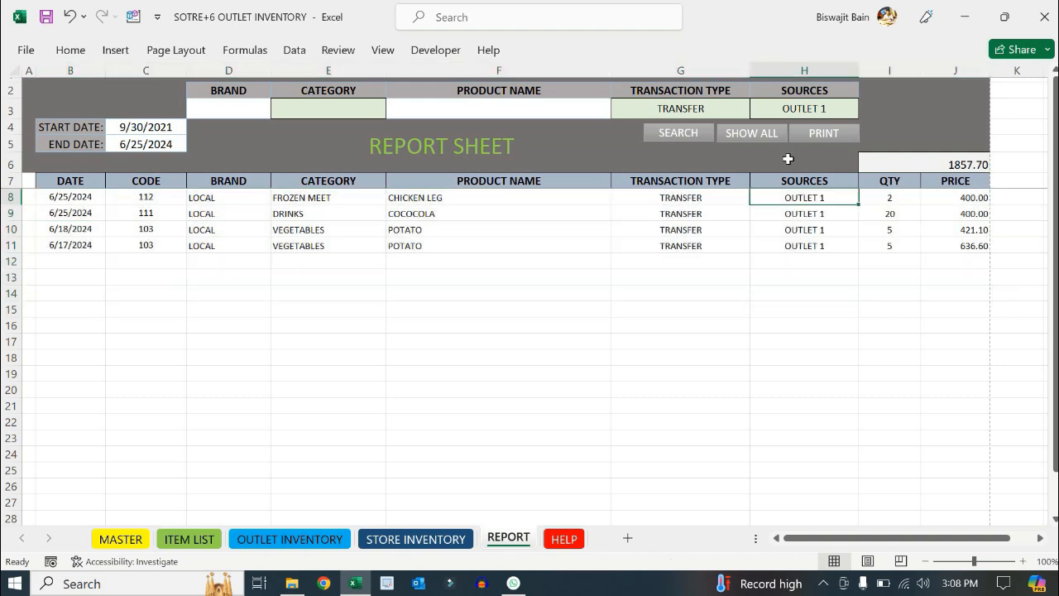
left_click(753, 135)
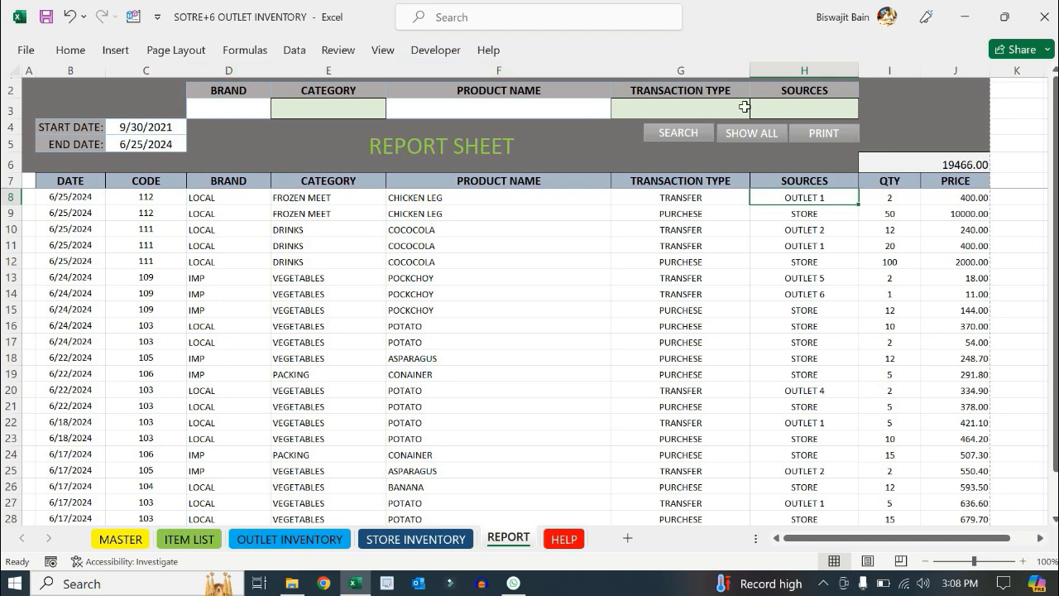
Open the print preview of the full transaction report and close it again
left_click(619, 144)
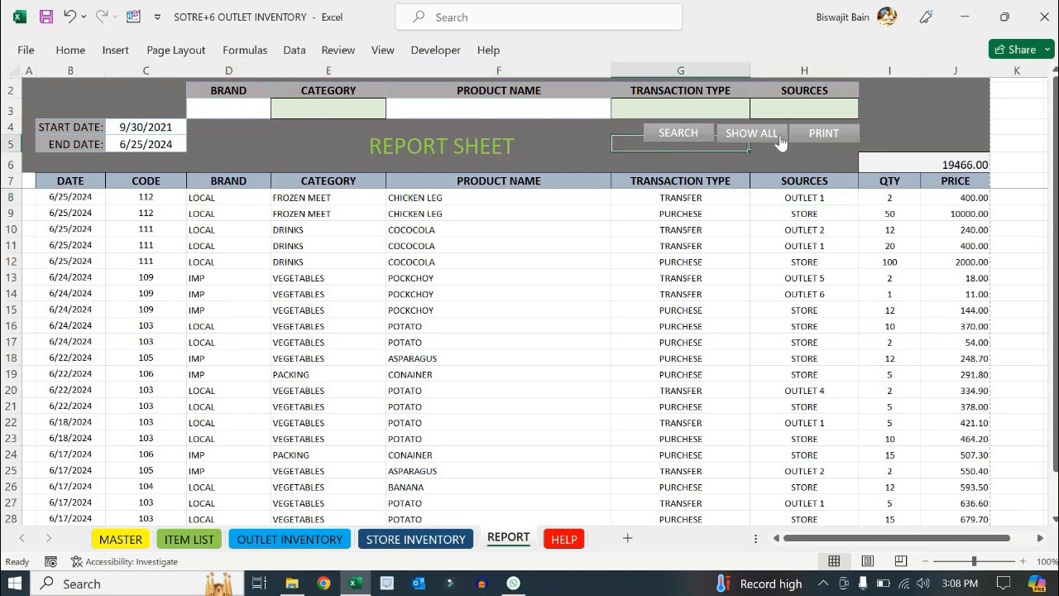
left_click(830, 133)
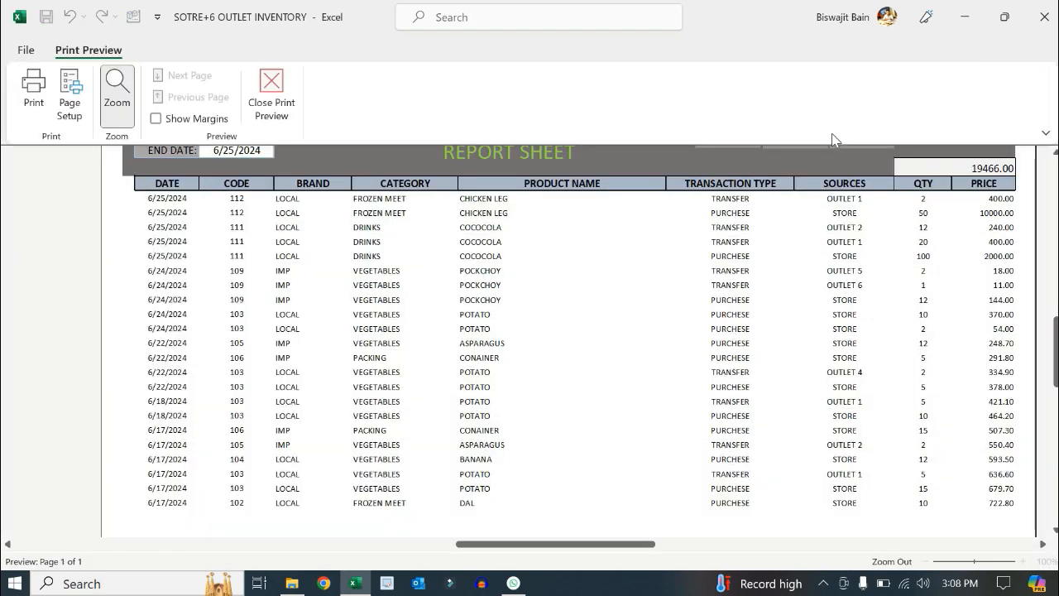
left_click(273, 93)
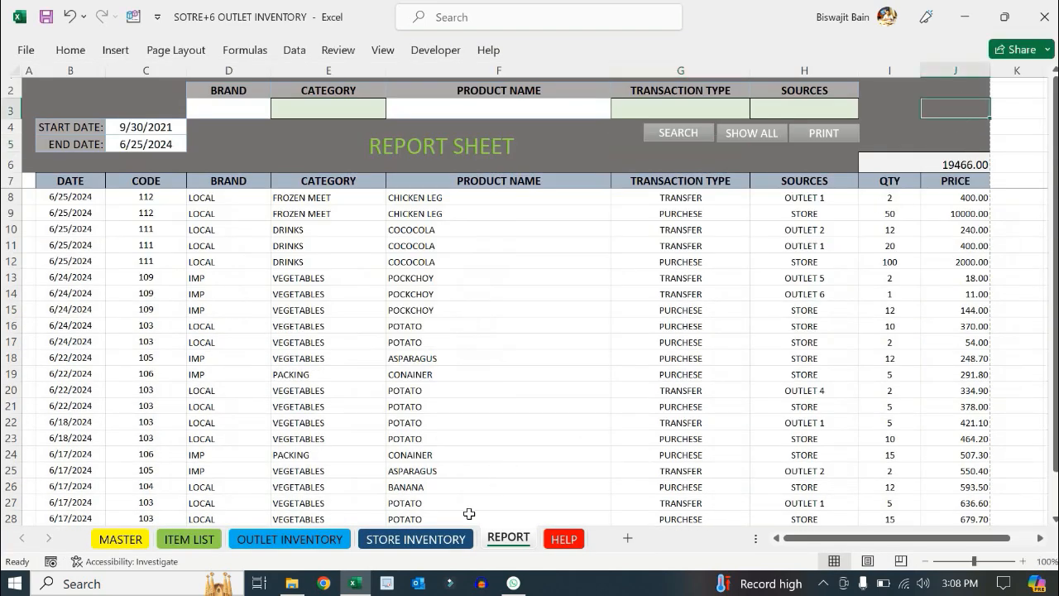
Open the HELP sheet and examine the category list, the outlet names and the starting product code
left_click(564, 538)
left_click(570, 400)
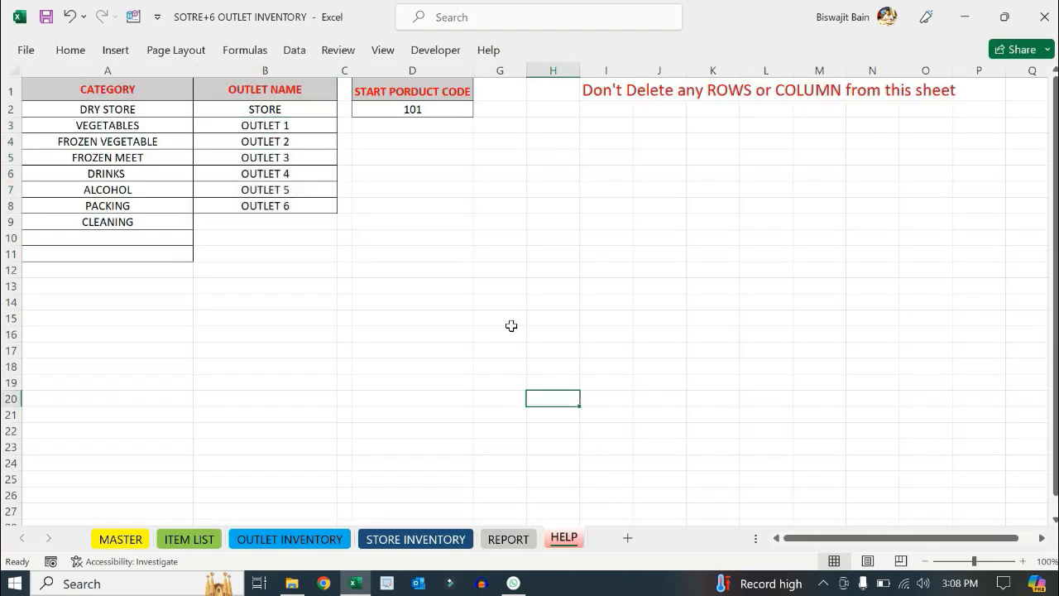
left_click_drag(124, 107, 115, 334)
left_click_drag(281, 109, 291, 206)
left_click_drag(291, 125, 286, 207)
left_click(296, 118)
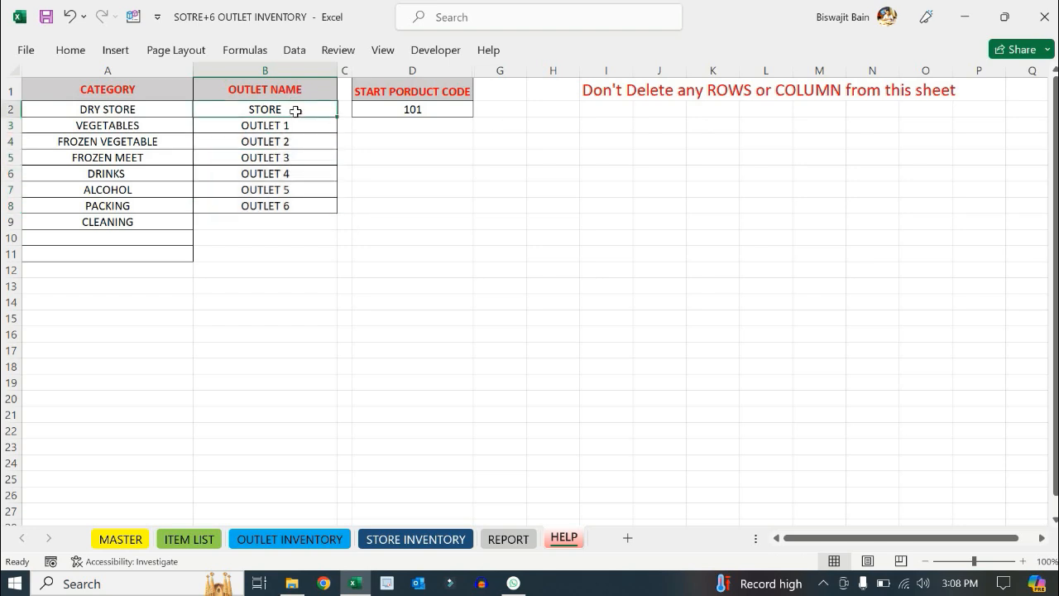
left_click(450, 109)
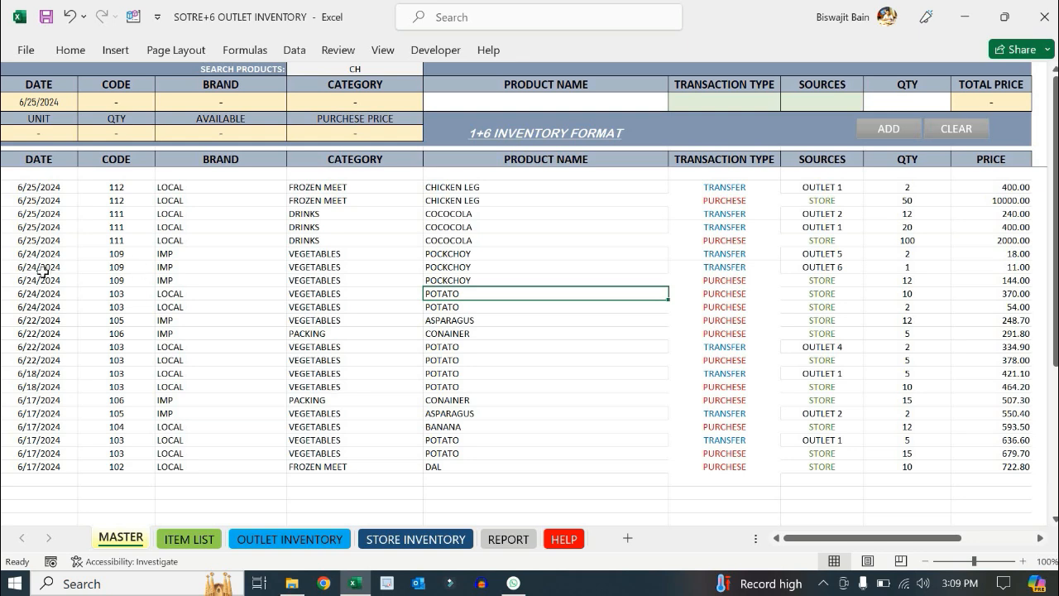
Clear the product search text above the entry form on the MASTER sheet
left_click(384, 51)
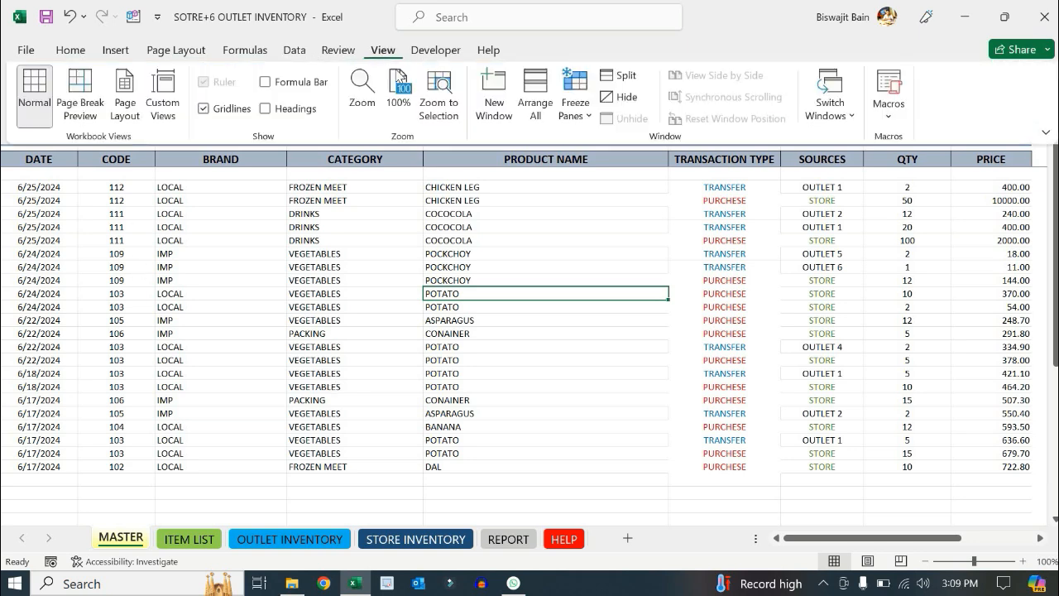
left_click(372, 176)
left_click(379, 70)
left_click_drag(381, 74, 404, 245)
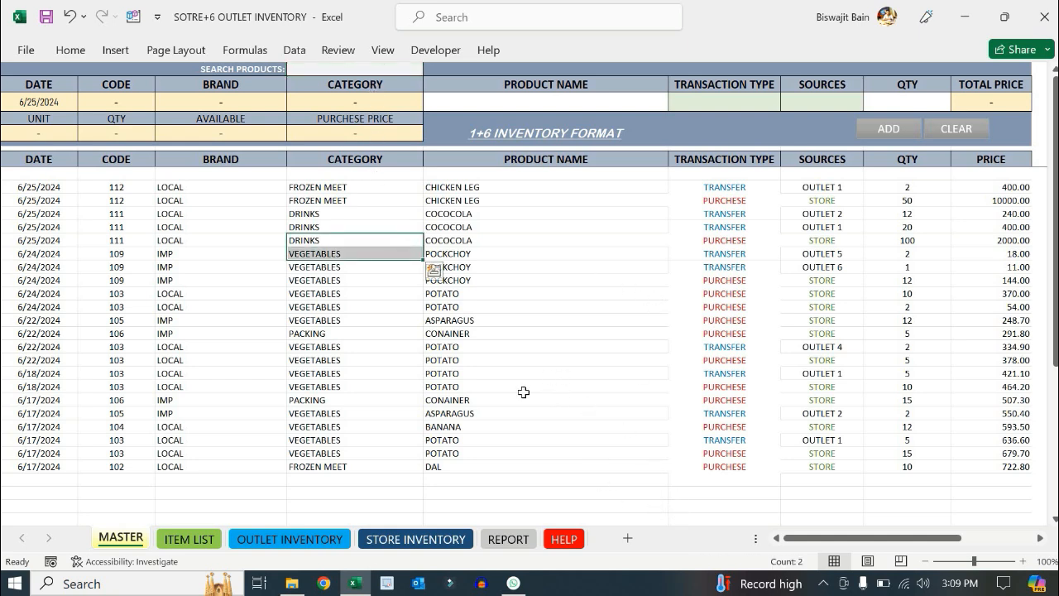
left_click(554, 253)
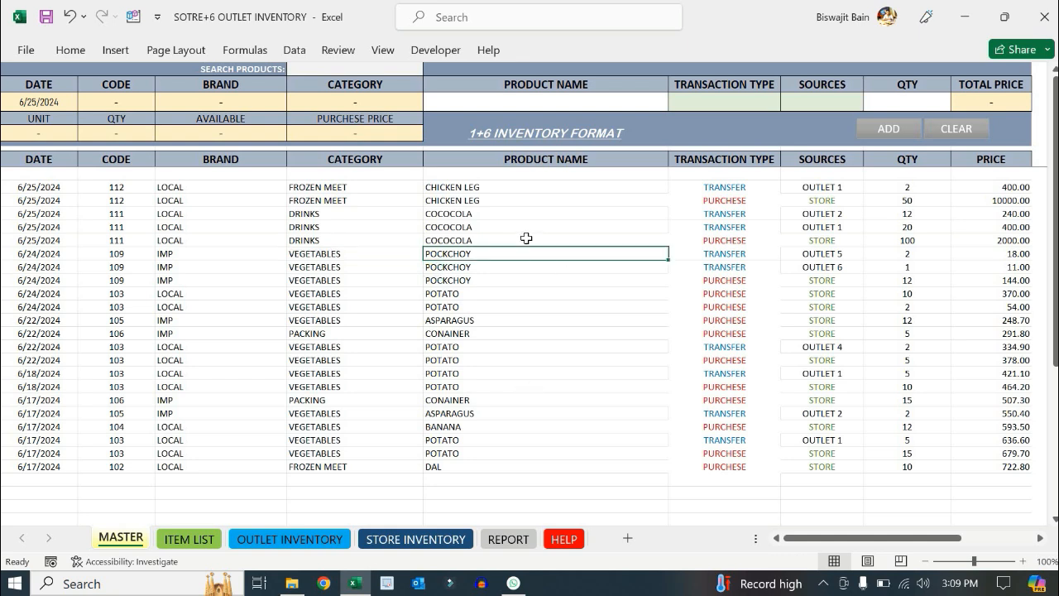